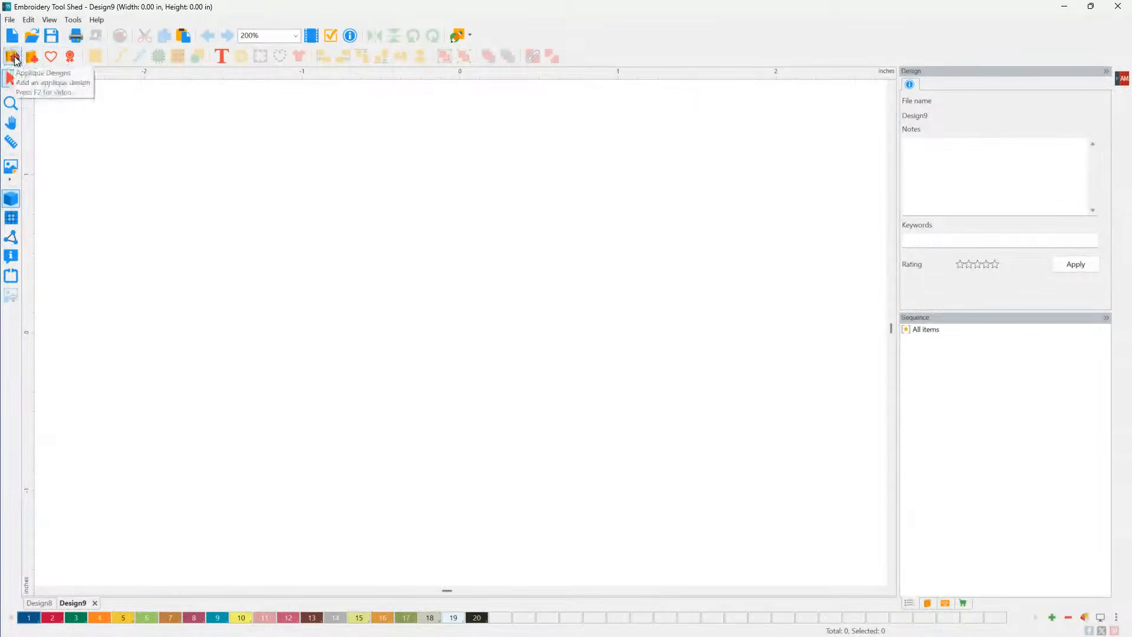
- Browse the applique design library, examining categories such as Cute Animals, Sewing and Food & Baking with its Patch and Parts subcategories
left_click(14, 59)
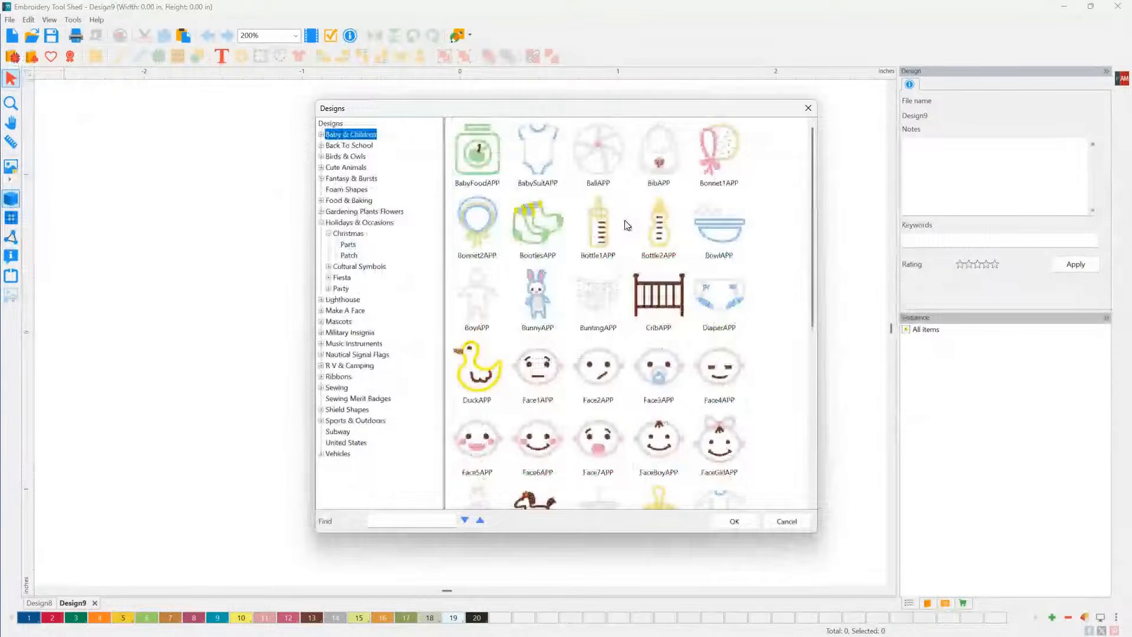
left_click(349, 146)
left_click(346, 169)
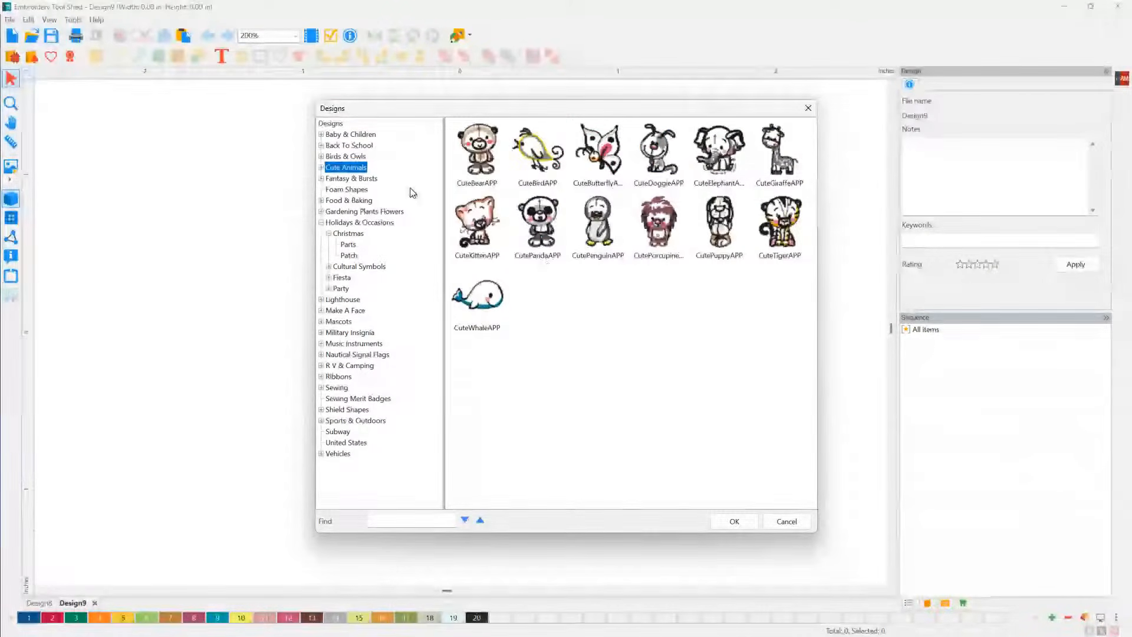
left_click(347, 397)
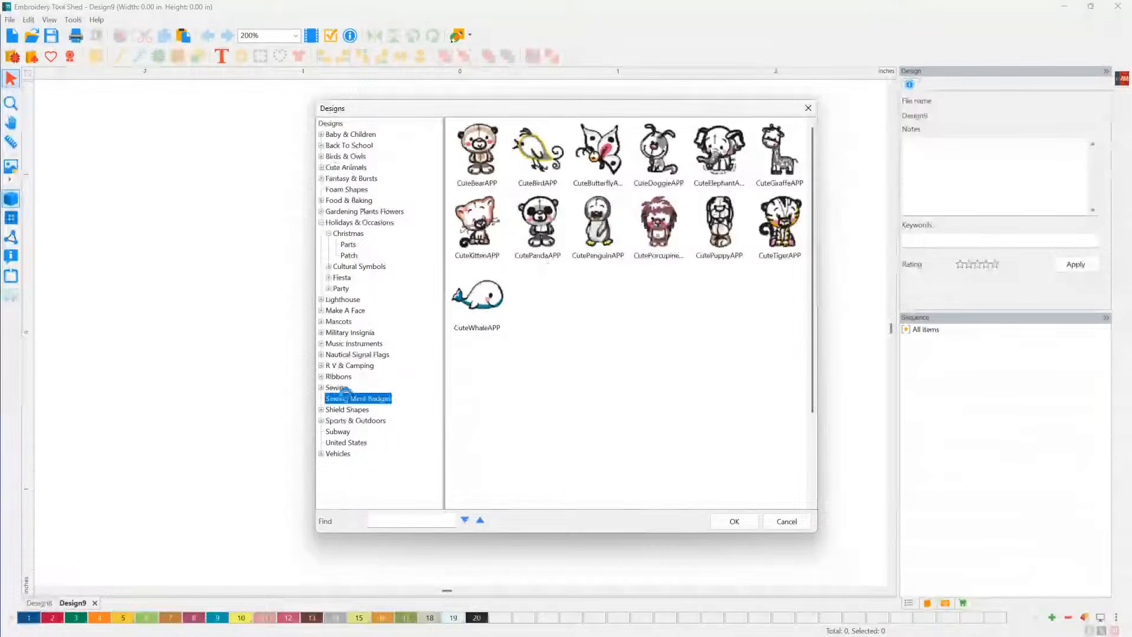
key("Up")
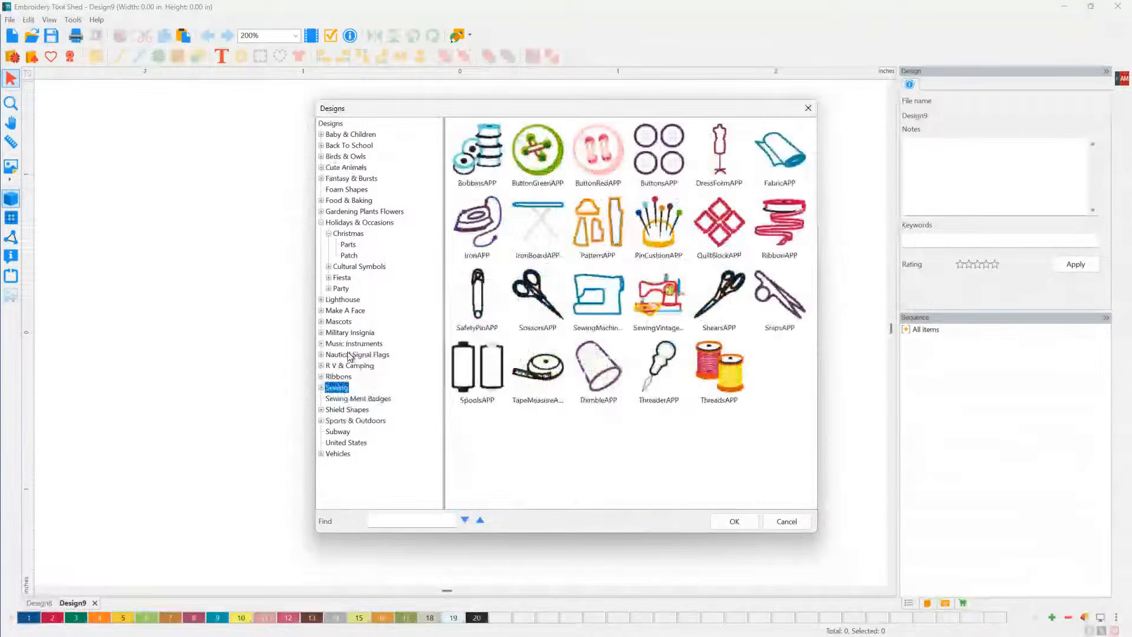
left_click(345, 343)
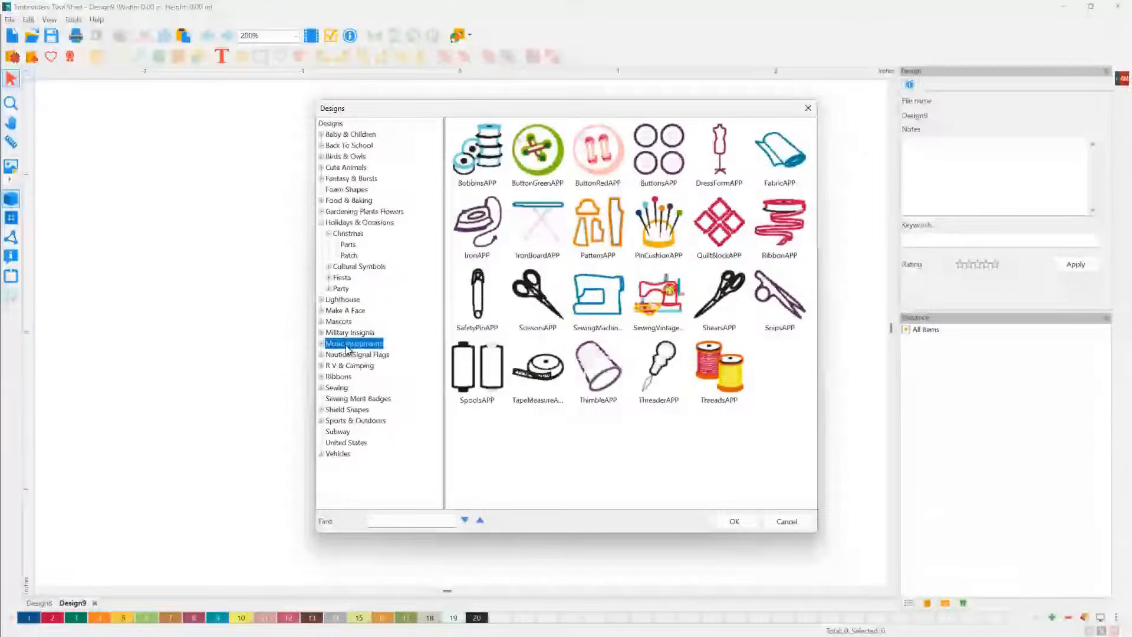
left_click(345, 201)
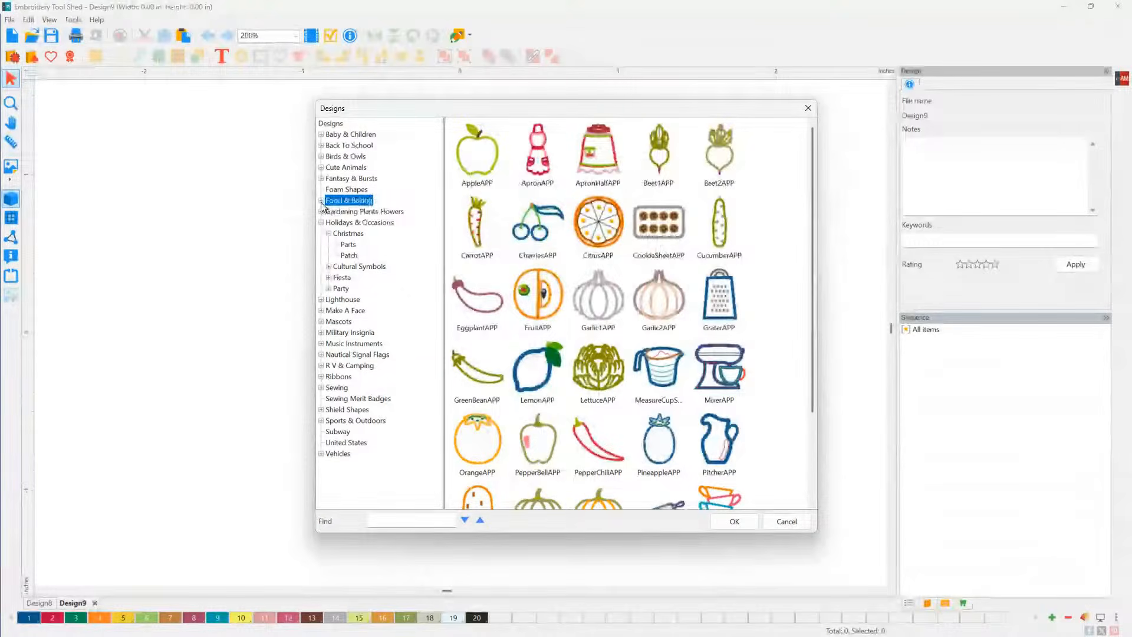
left_click(321, 201)
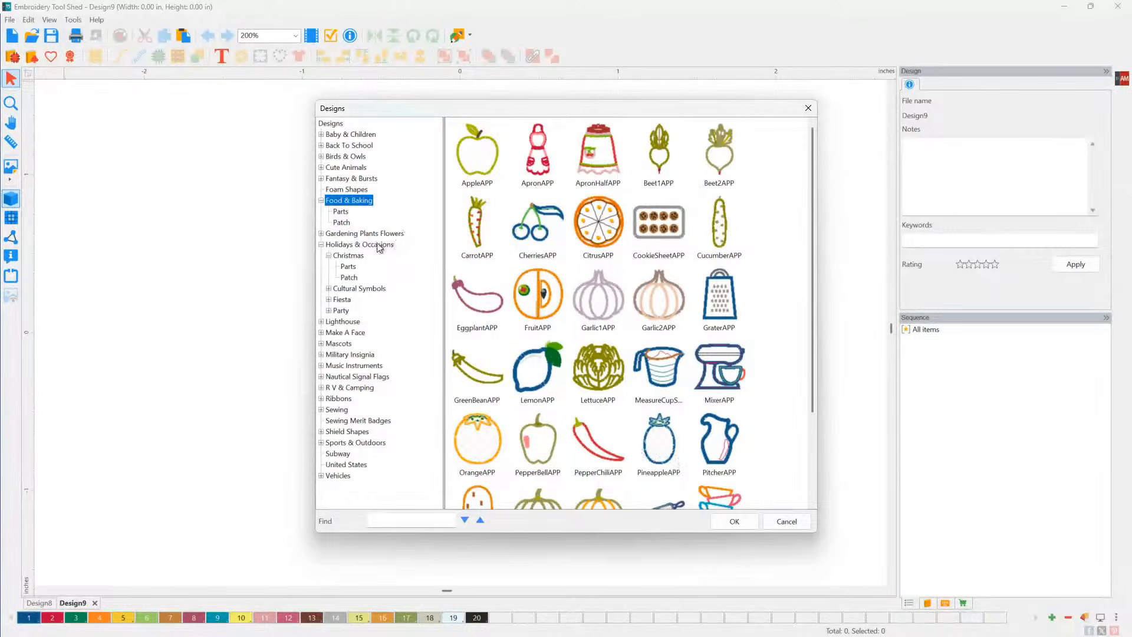
left_click(342, 222)
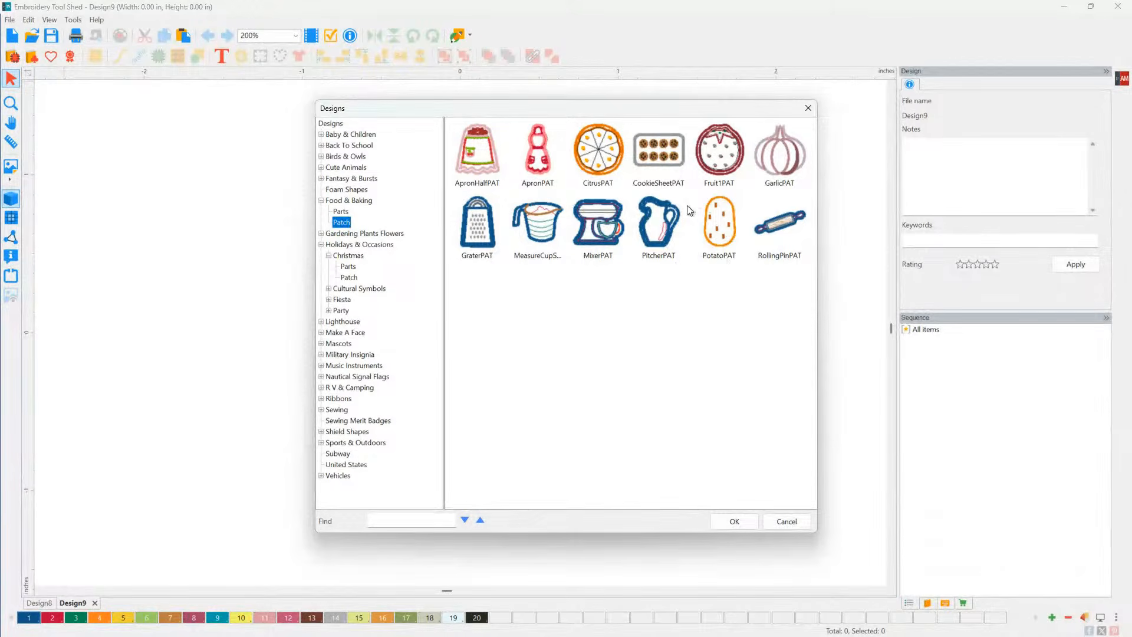
left_click(341, 211)
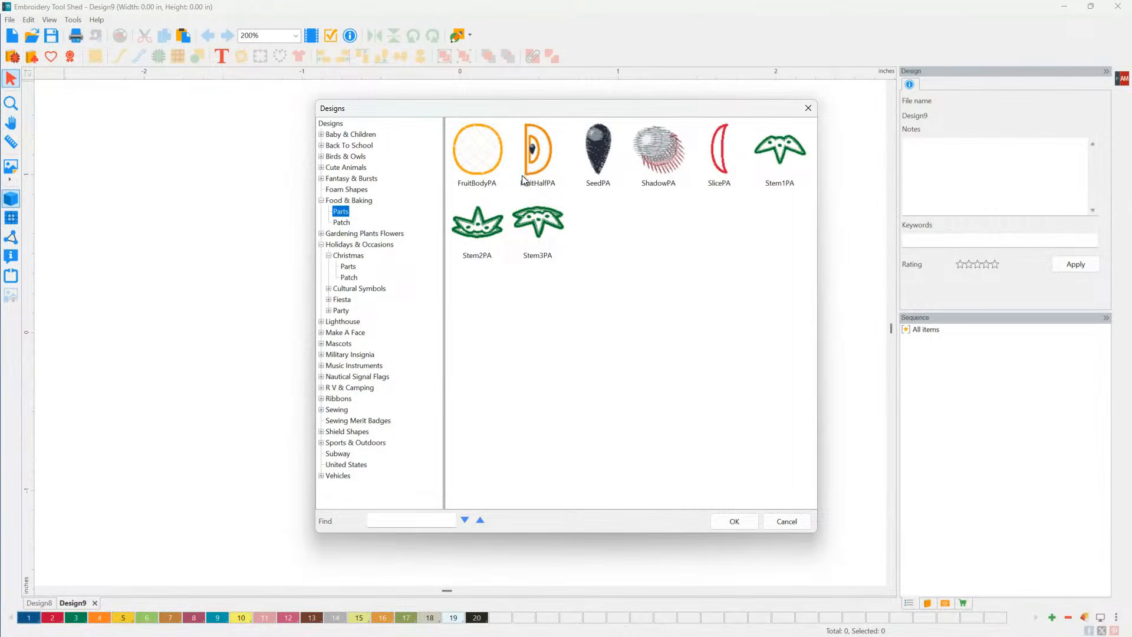
- Insert the Bulb12APP ornament from the Christmas applique designs into the blank design and leave it deselected
left_click(346, 255)
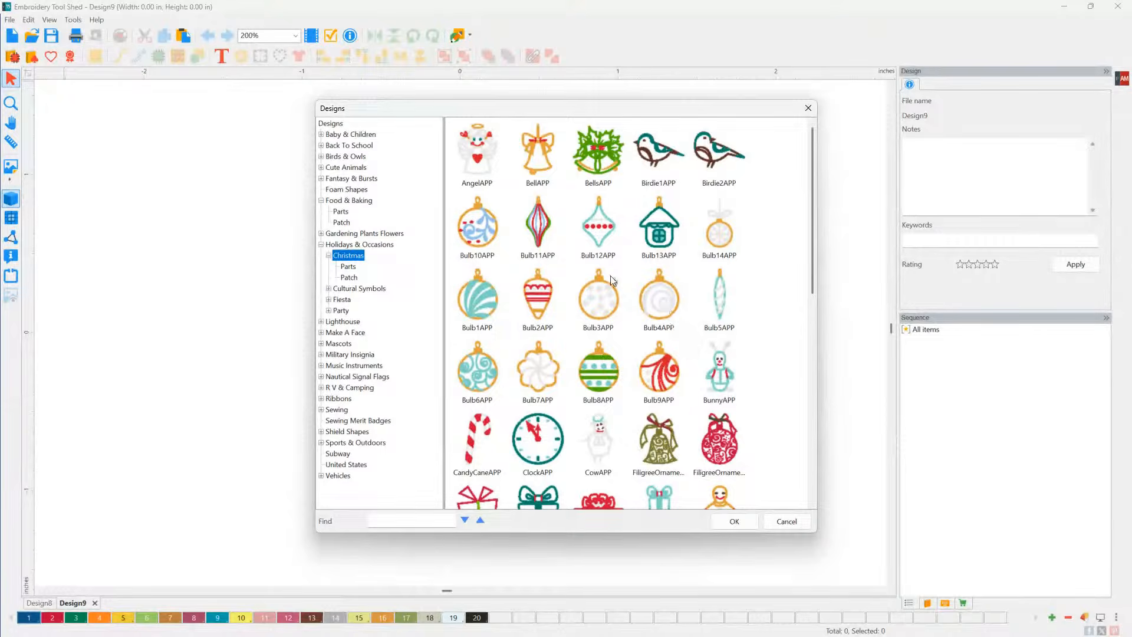
left_click(604, 231)
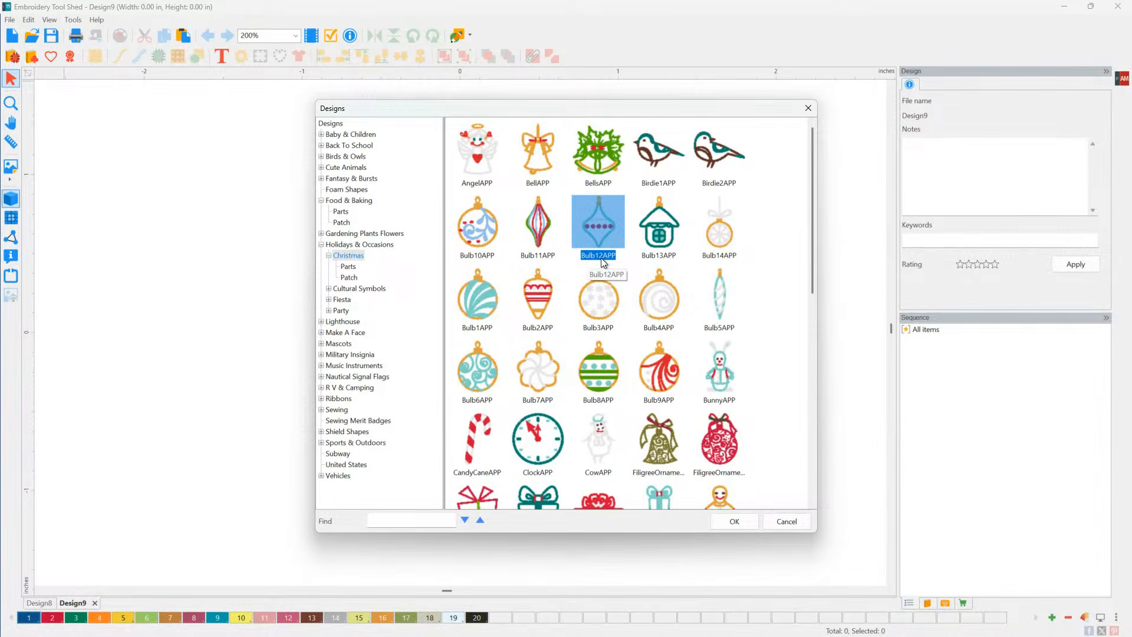
left_click(731, 521)
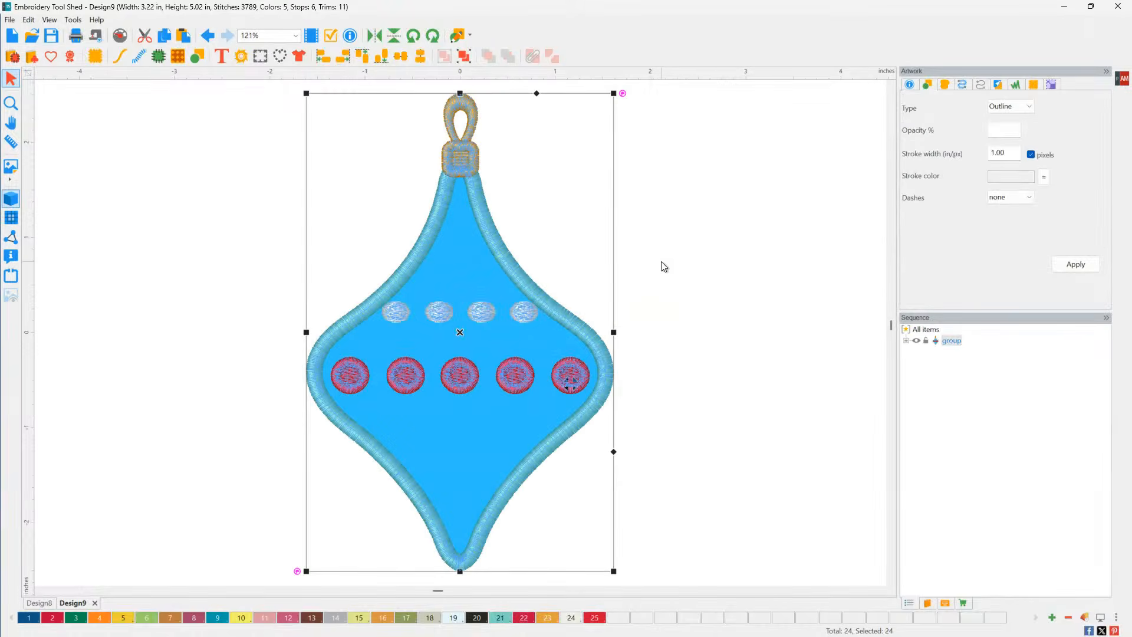
left_click(687, 273)
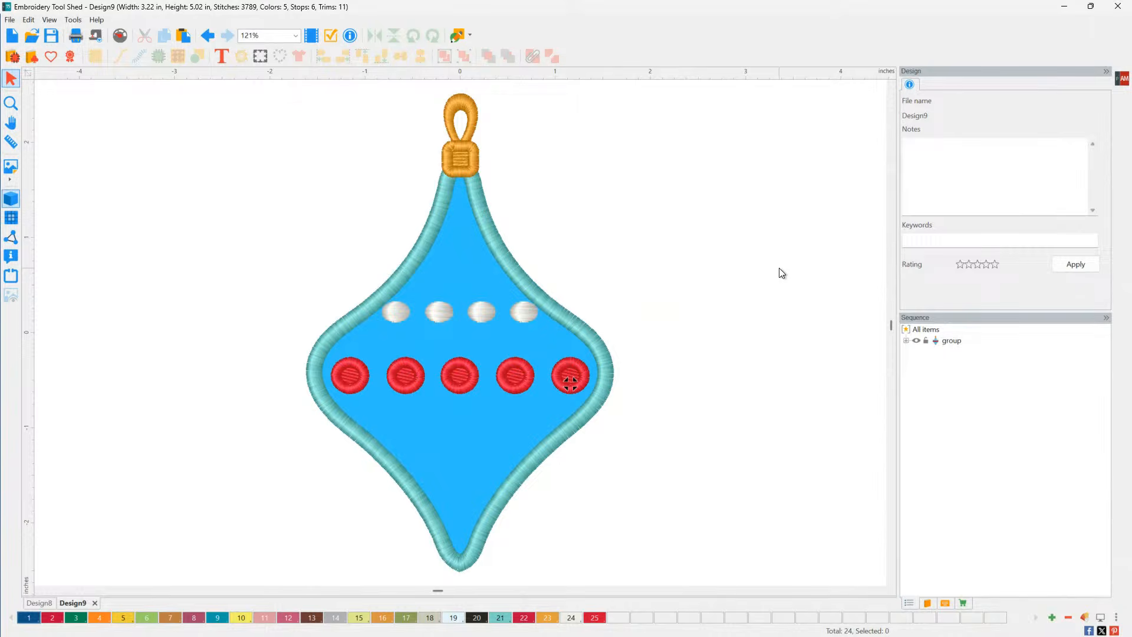
- Preview the first stitches of the ornament in the stitch simulator, then close the simulation
left_click(118, 38)
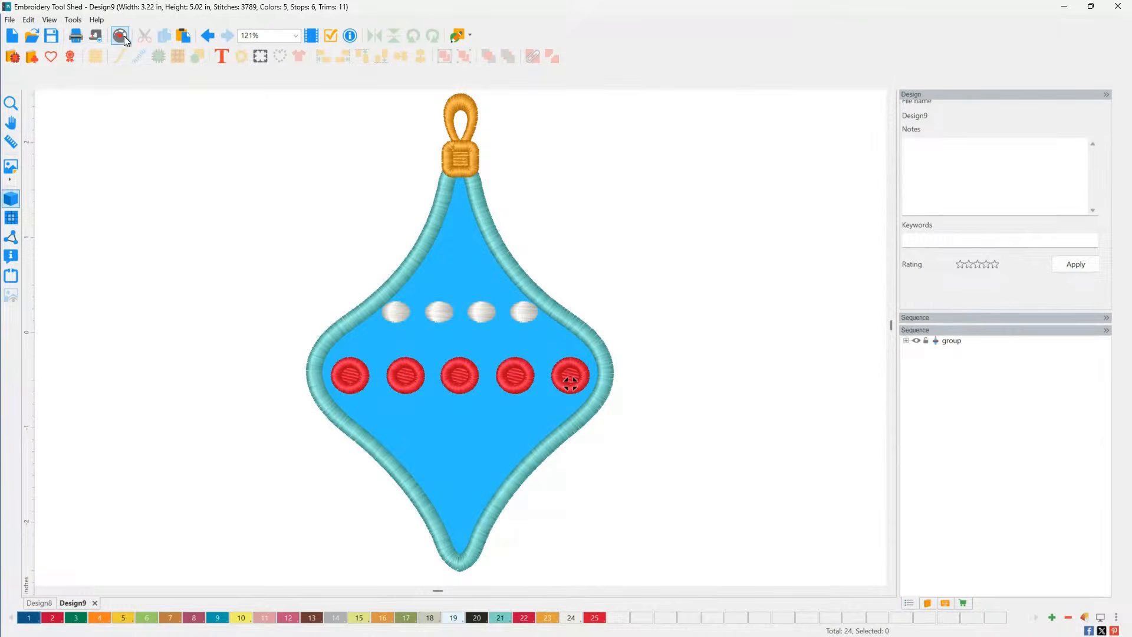
left_click_drag(20, 80, 37, 81)
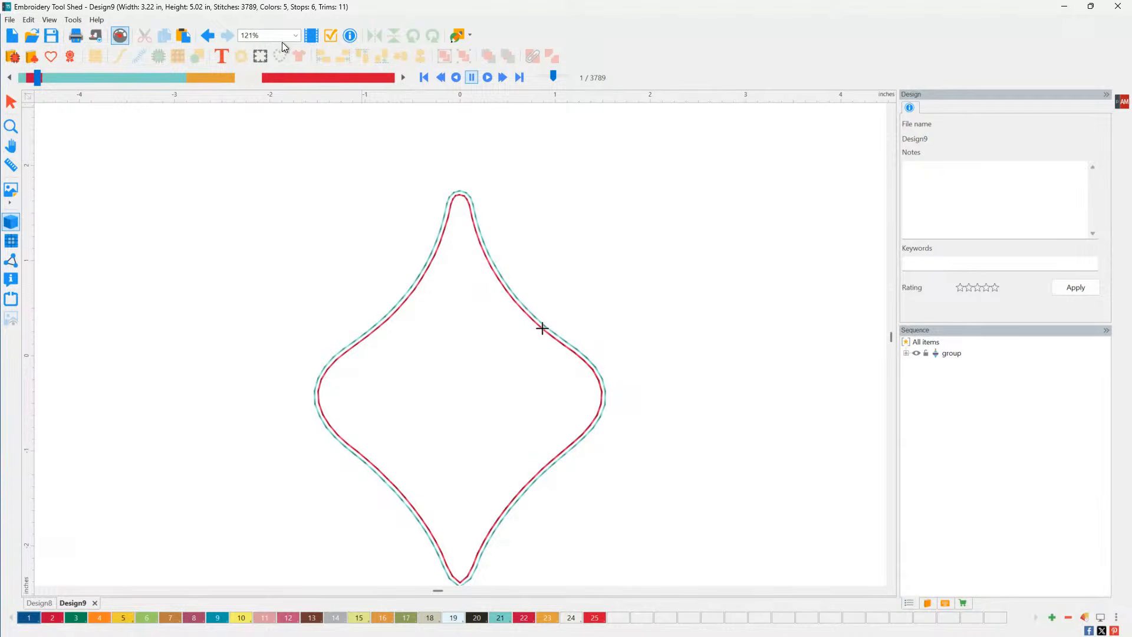
left_click(120, 36)
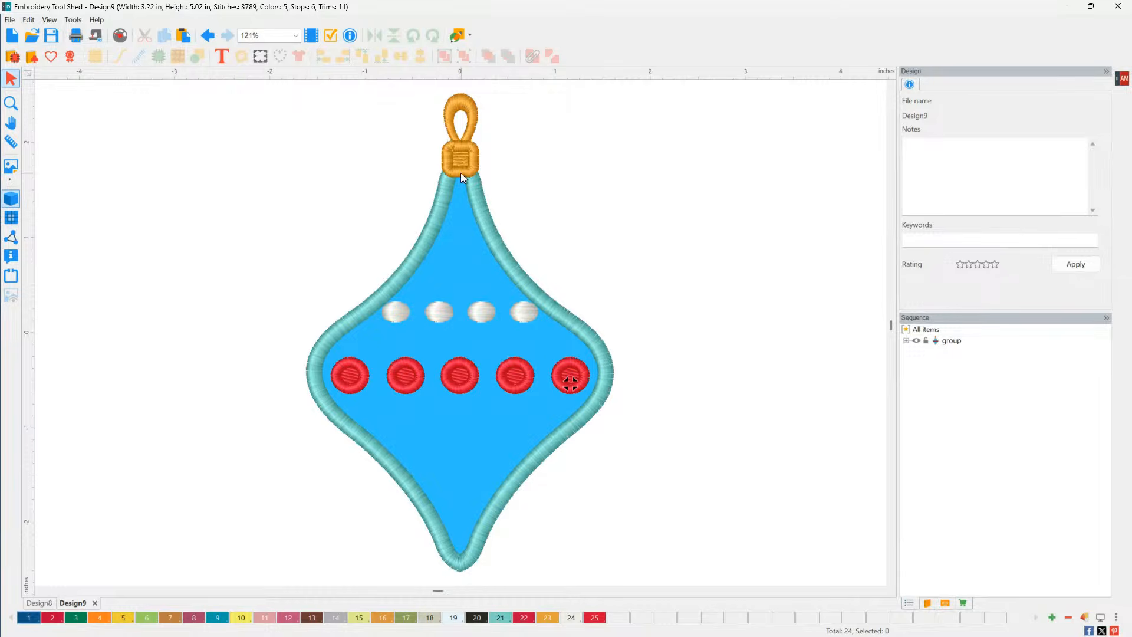
- Change the whole ornament's applique style to PAM Precut Patch
left_click(470, 205)
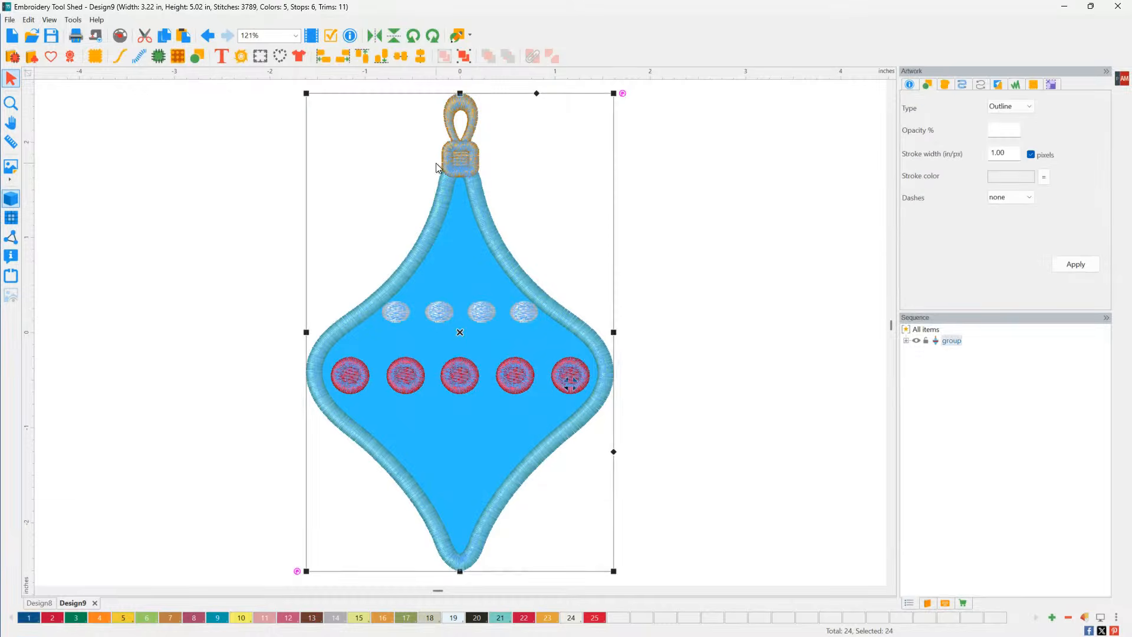
left_click(300, 57)
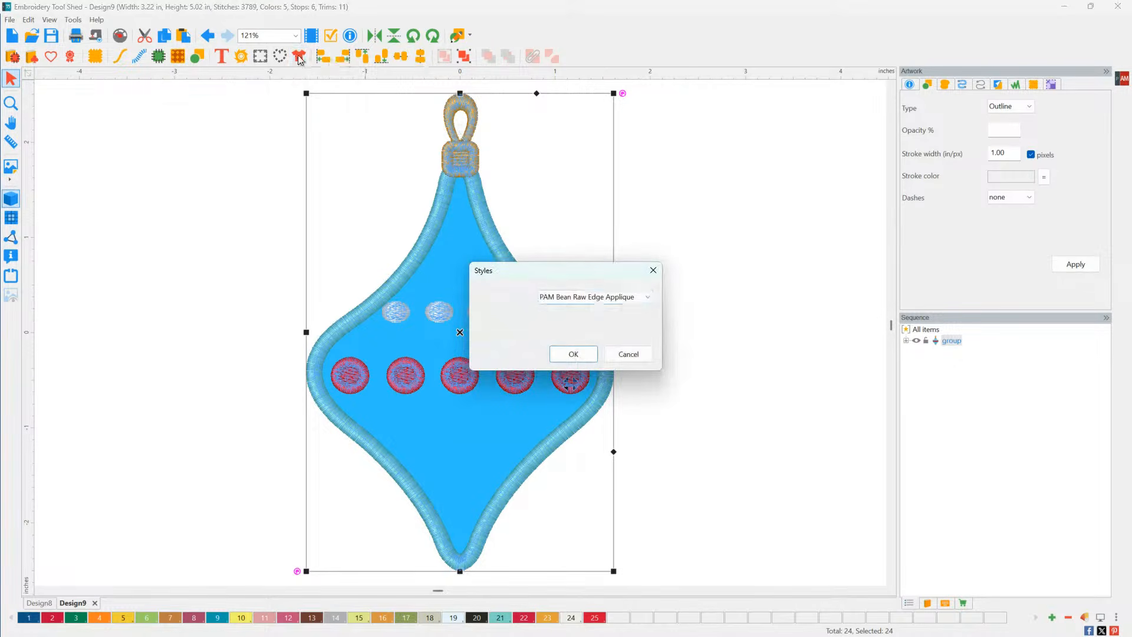
left_click(650, 302)
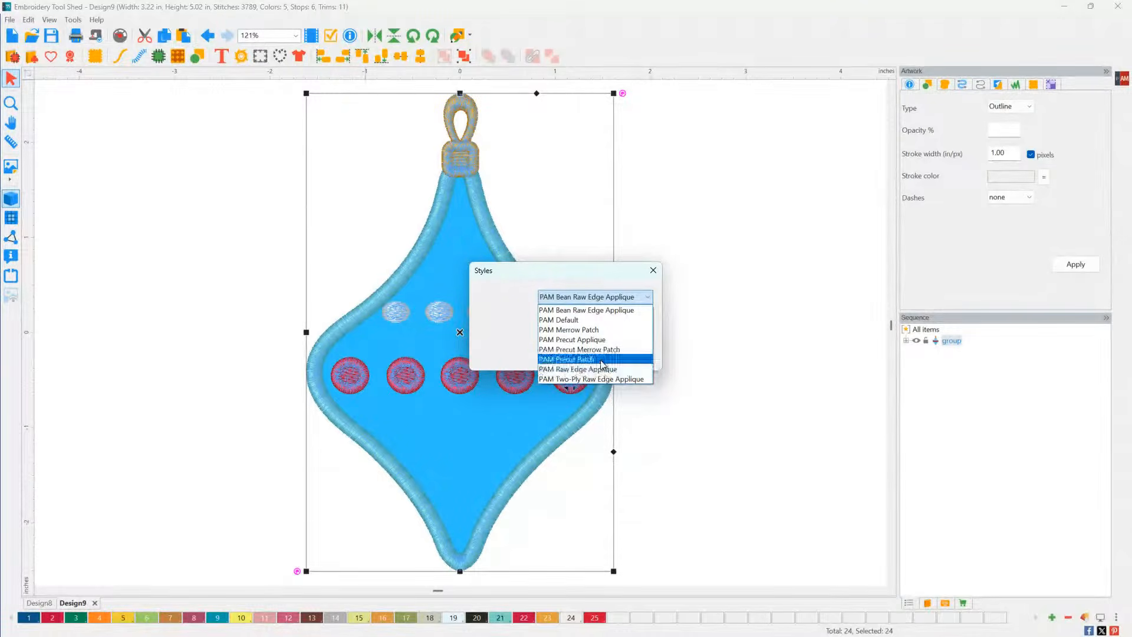
left_click(586, 359)
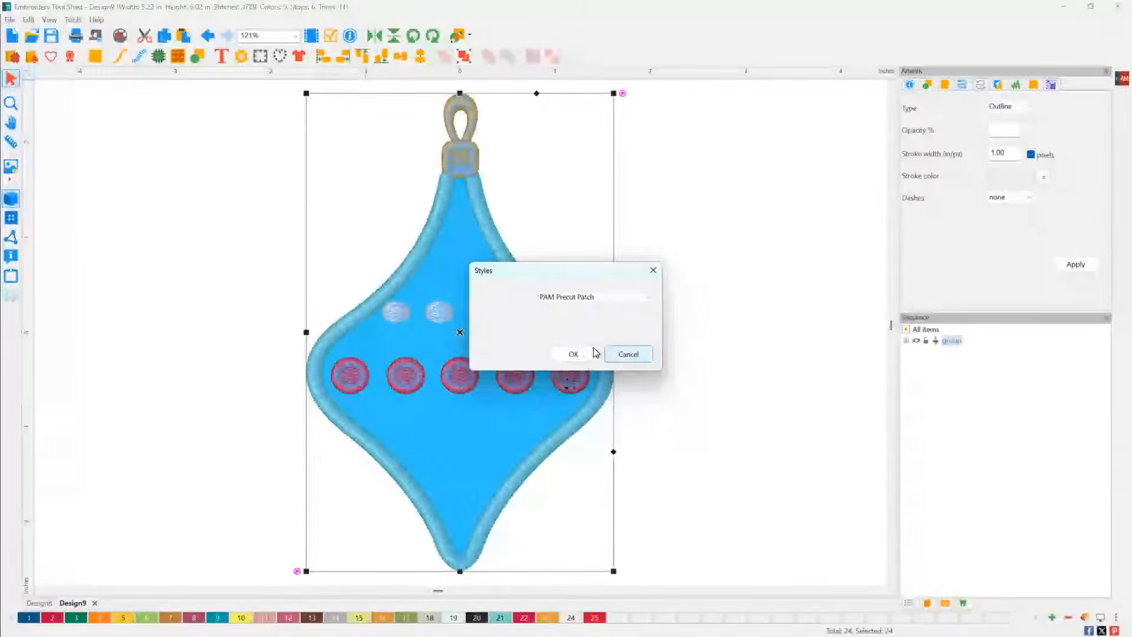
left_click(573, 354)
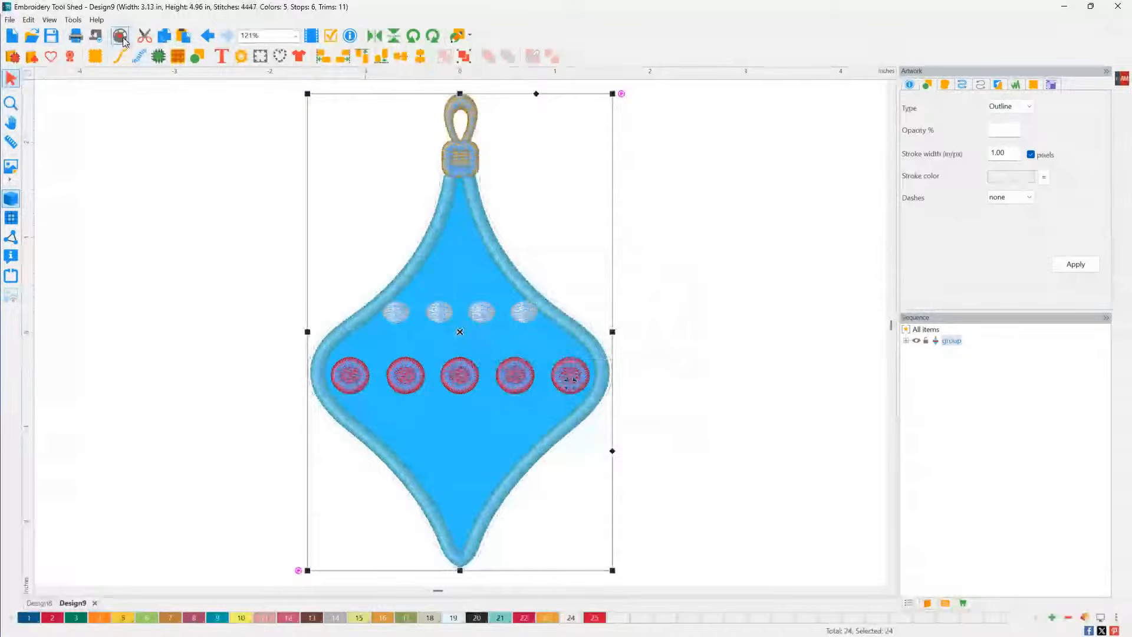
- Simulate the opening stitches of the ornament in its precut patch style, then exit the simulator
left_click(120, 35)
left_click_drag(23, 76, 32, 82)
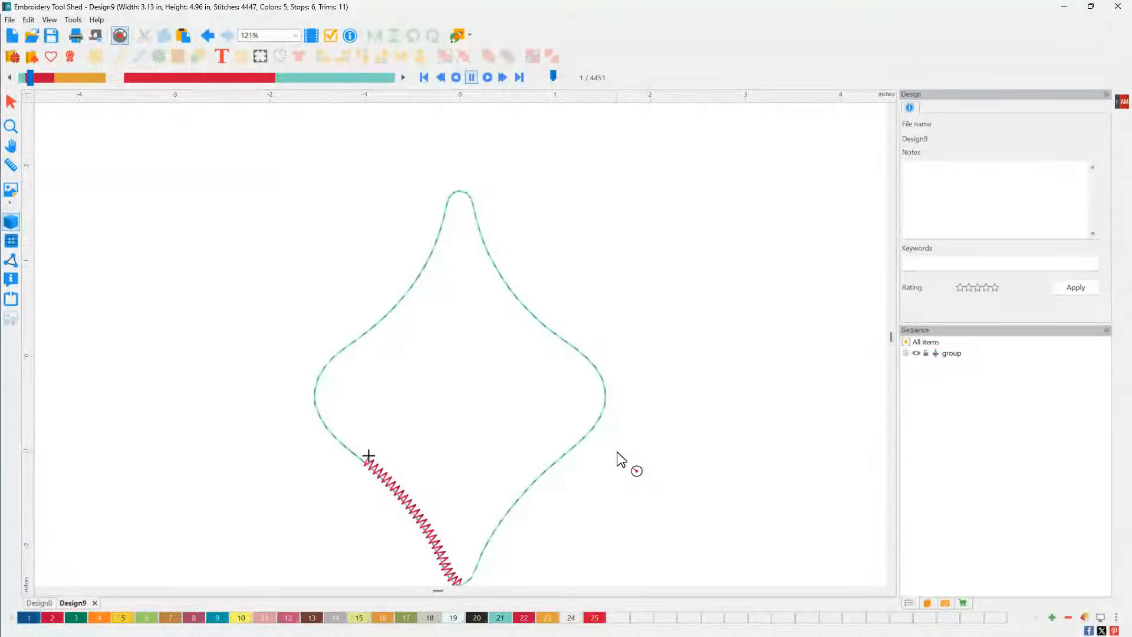
left_click(120, 35)
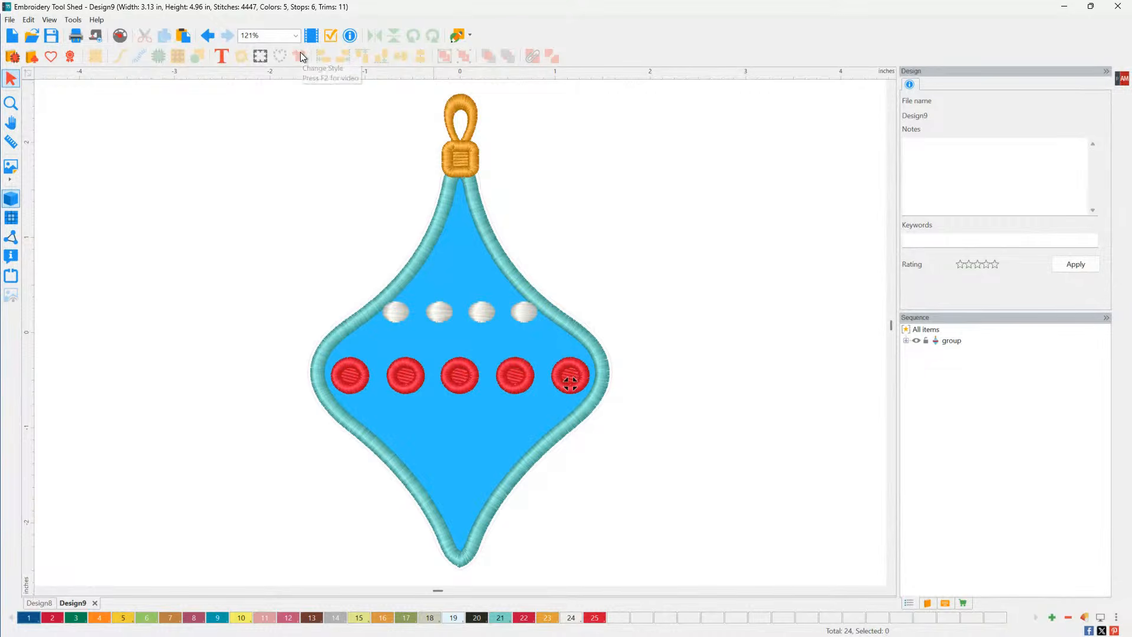
- Reset the design's thread palette to the KingStar Metallic brand
left_click(1090, 619)
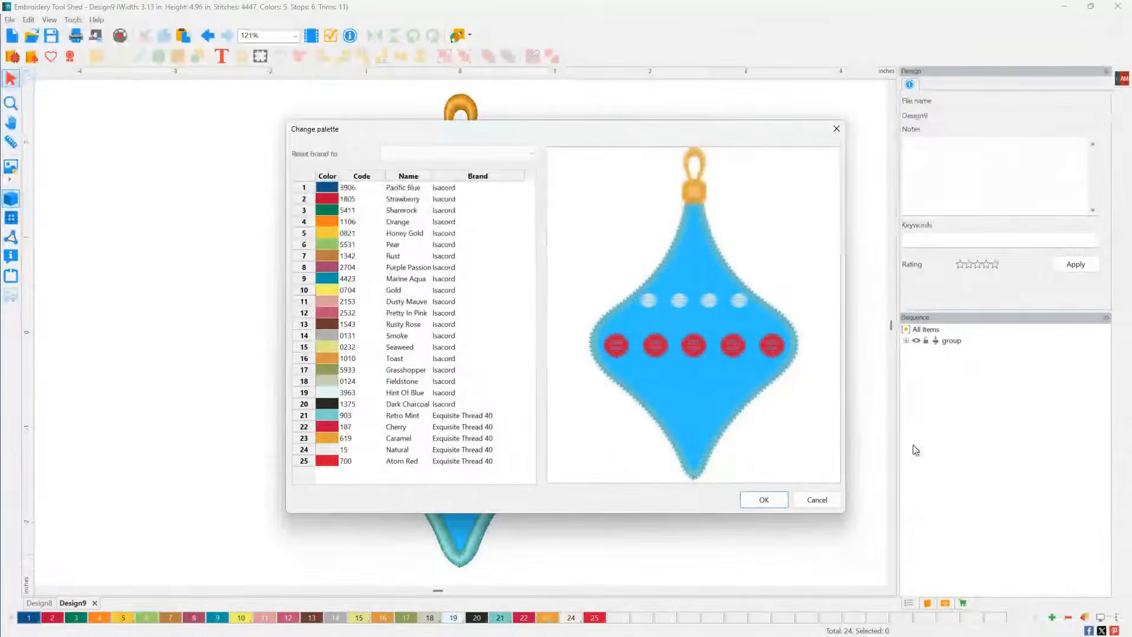
left_click(533, 155)
scroll(492, 267, "down", 5)
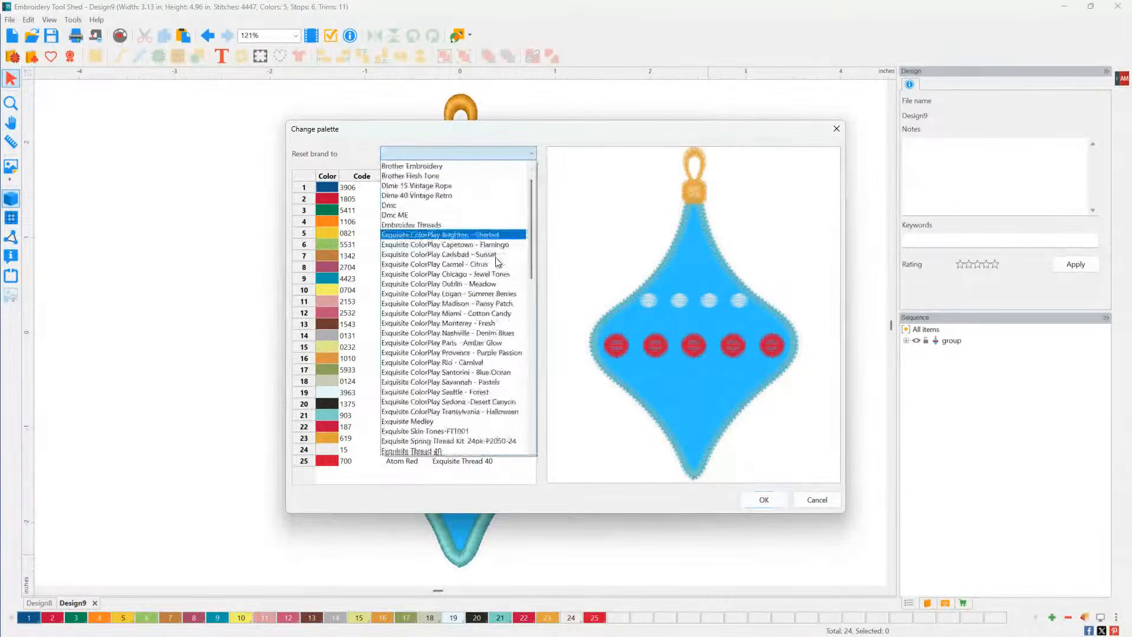
scroll(492, 267, "down", 6)
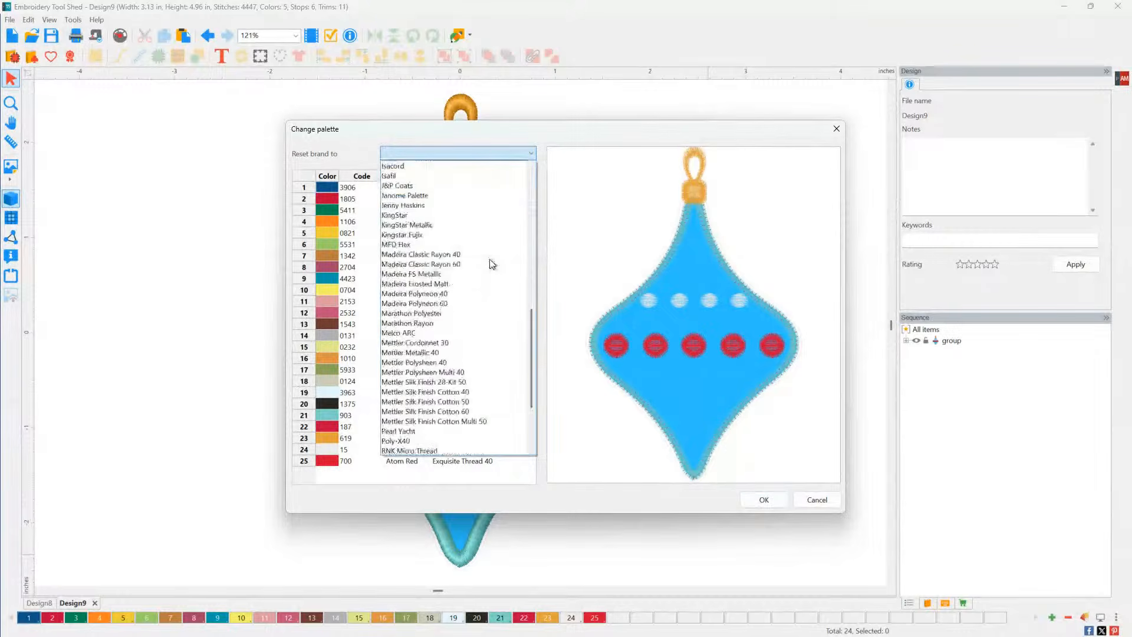
scroll(490, 260, "up", 3)
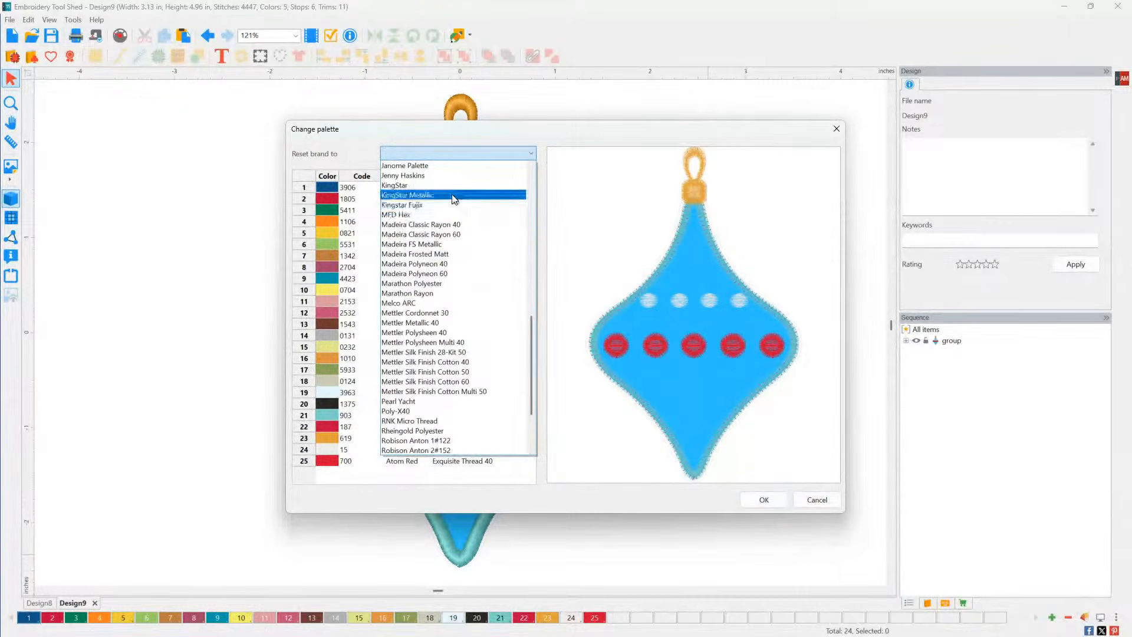
left_click(458, 195)
left_click(767, 500)
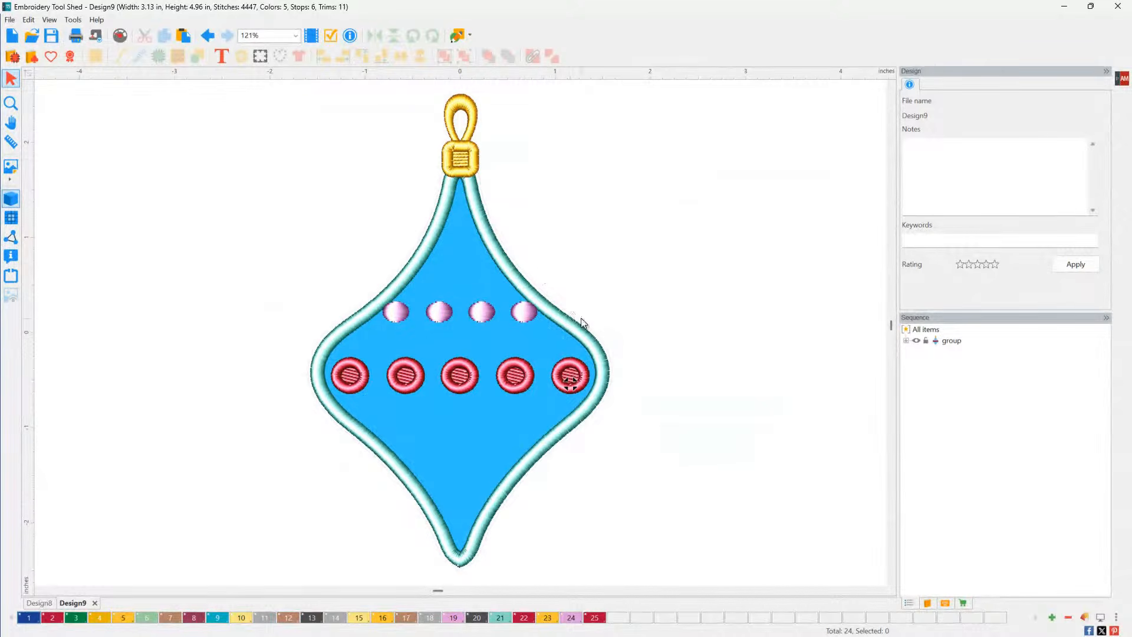
- Ungroup the ornament into its separate color elements and clear the selection
left_click(551, 318)
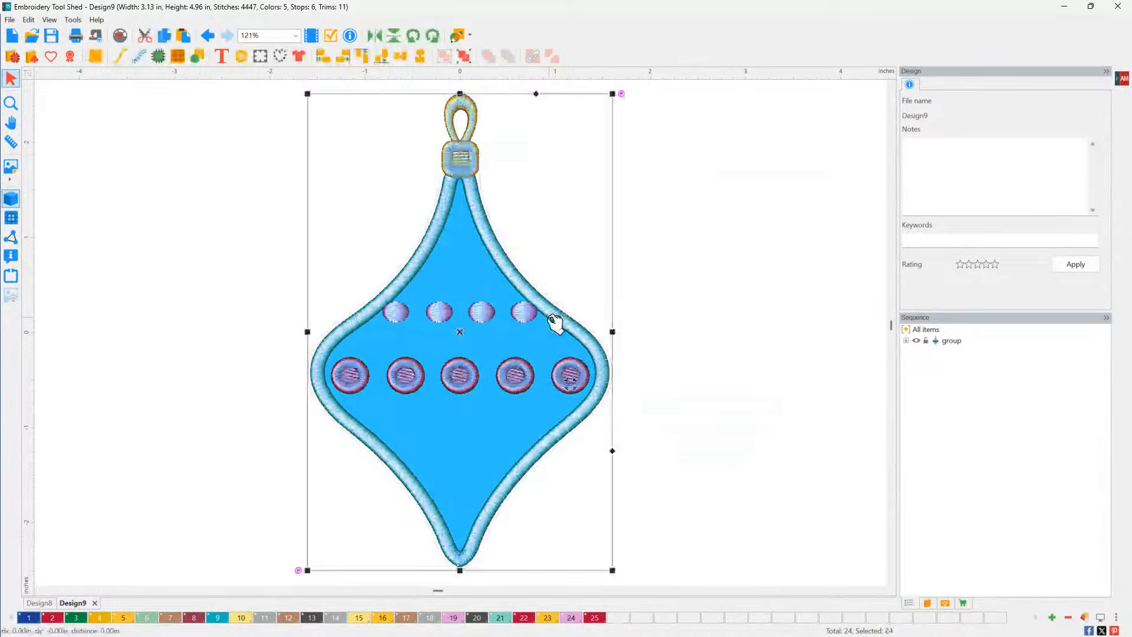
right_click(555, 322)
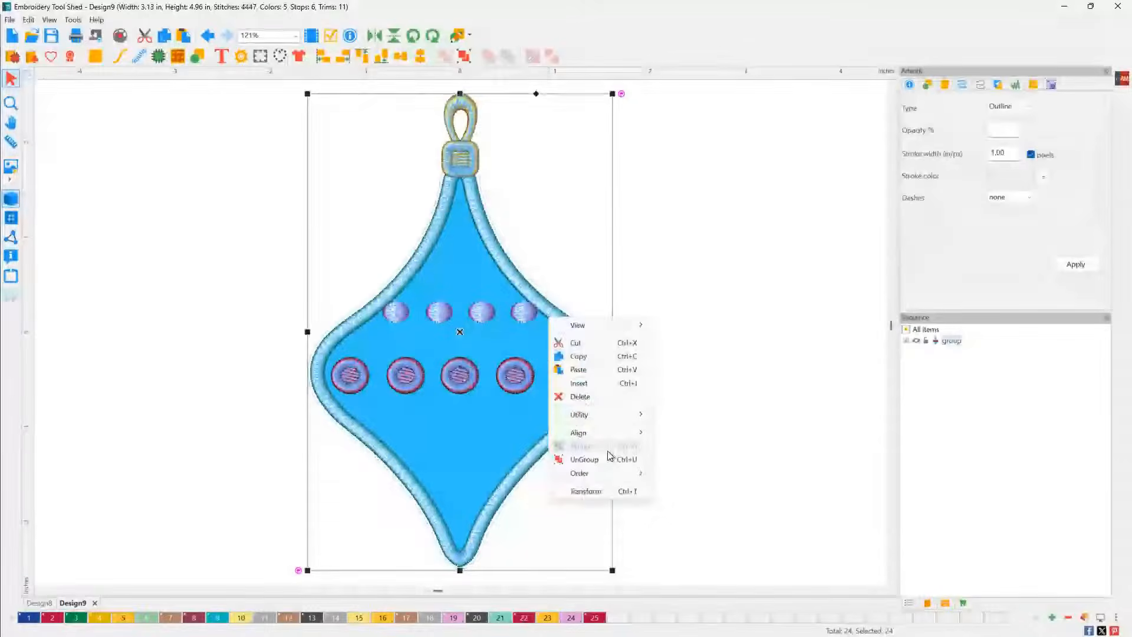
left_click(609, 456)
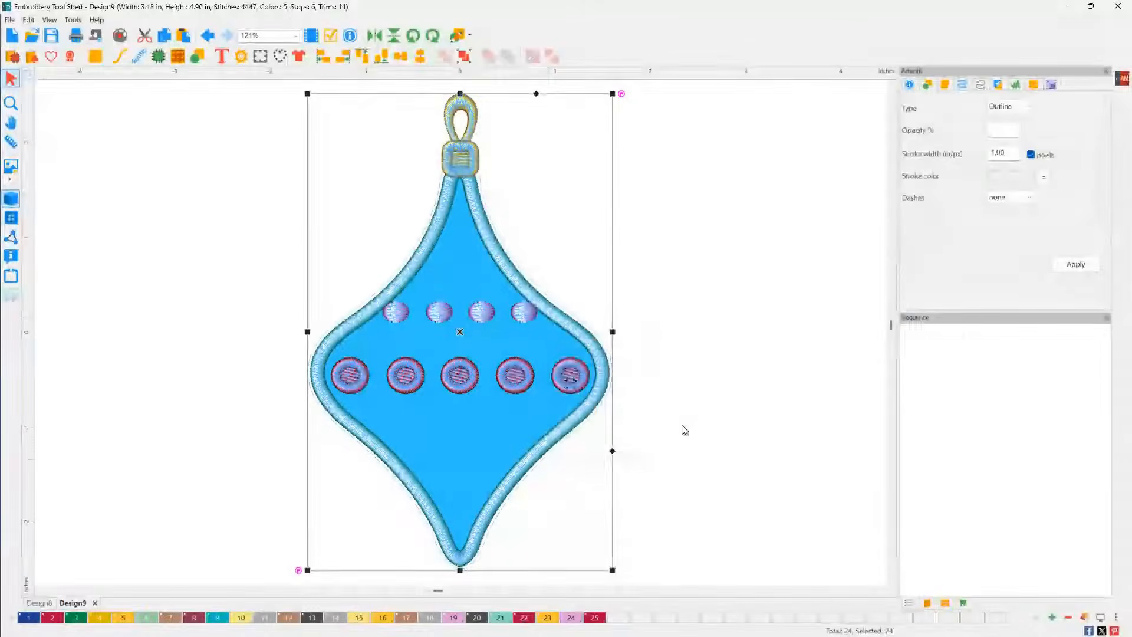
left_click(682, 318)
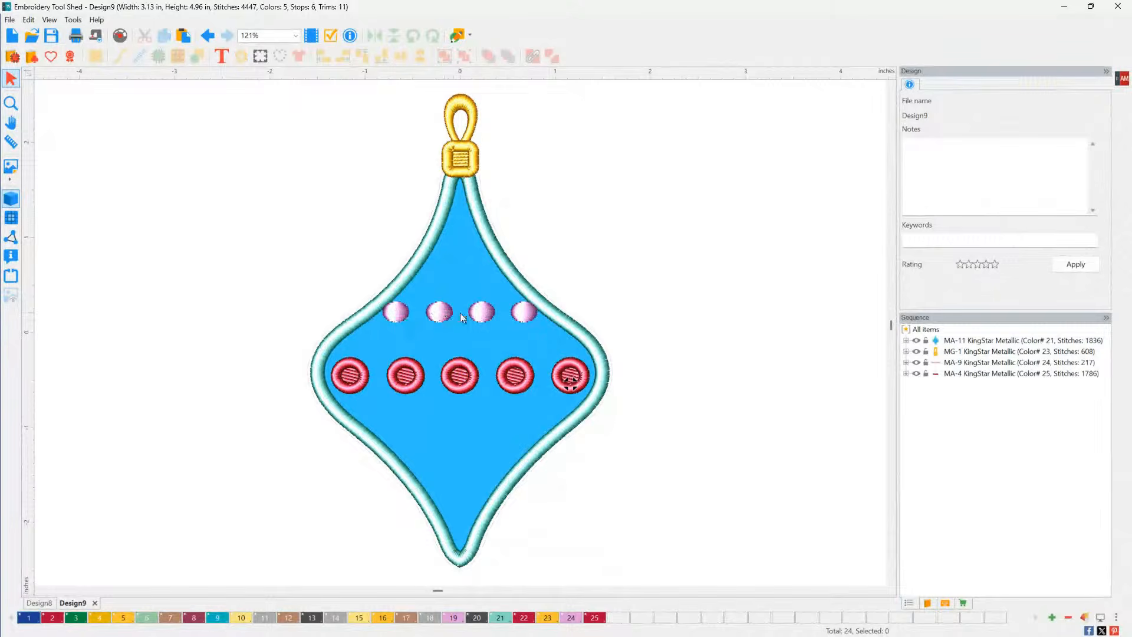
- Change the fill pattern of the four small dots in the ornament's upper row to Random and clear the selection
left_click(400, 313)
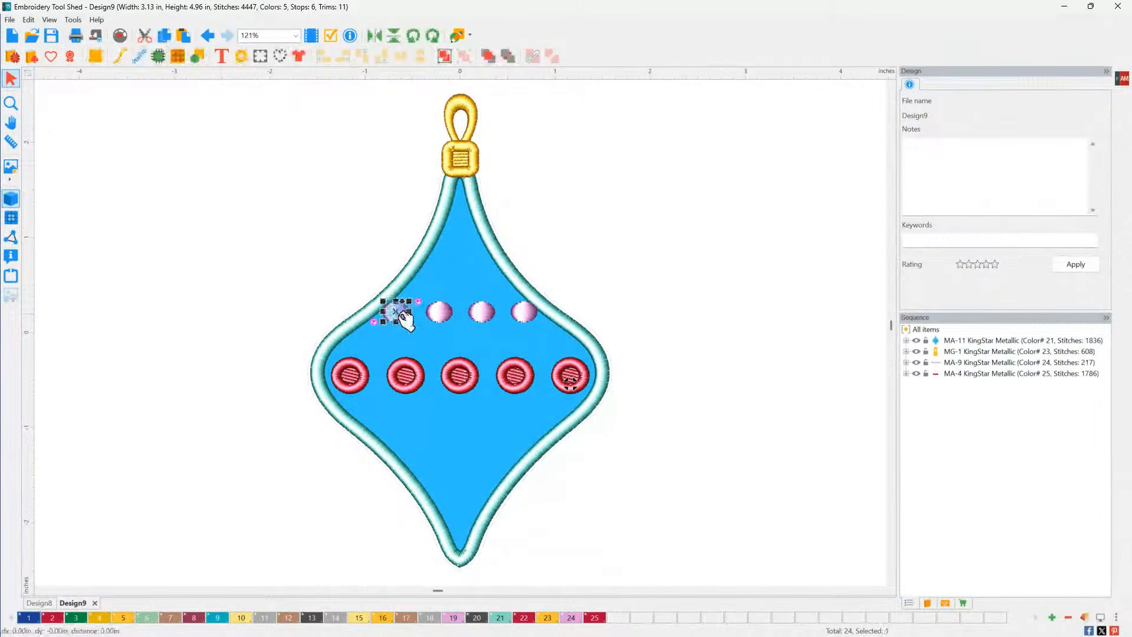
left_click(439, 312, "ctrl")
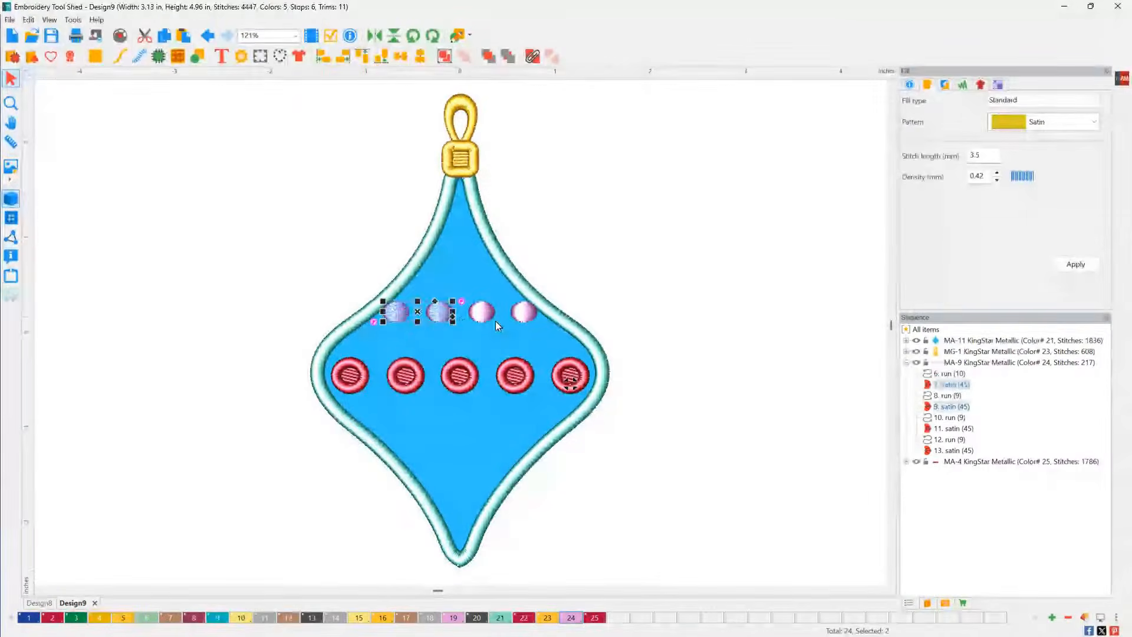
left_click(481, 312, "ctrl")
left_click(525, 314, "ctrl")
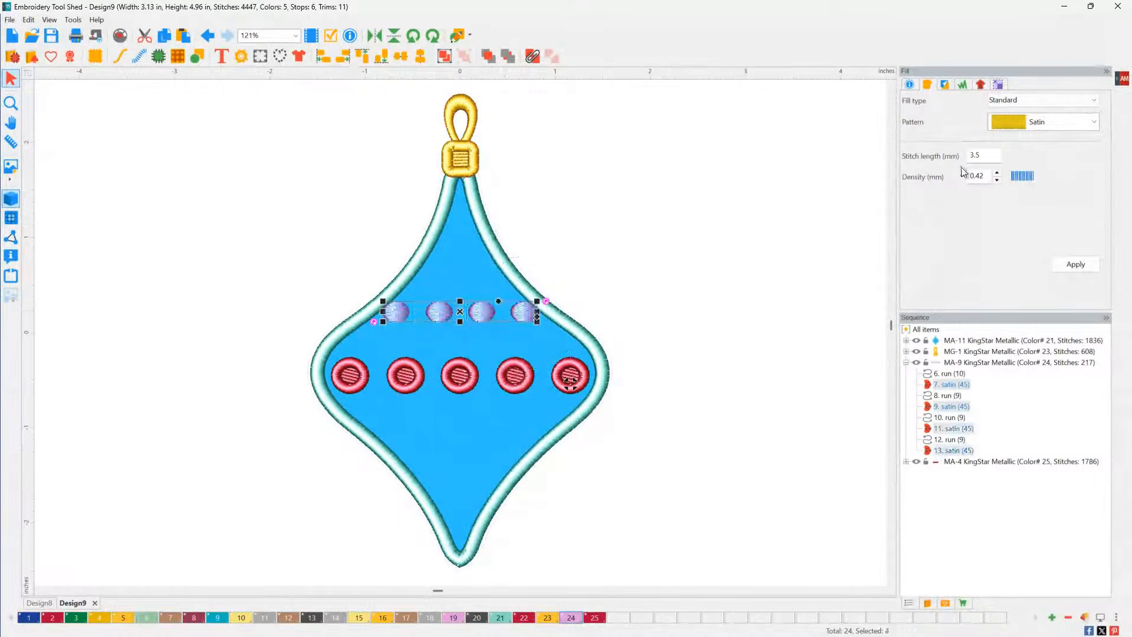
left_click(1094, 123)
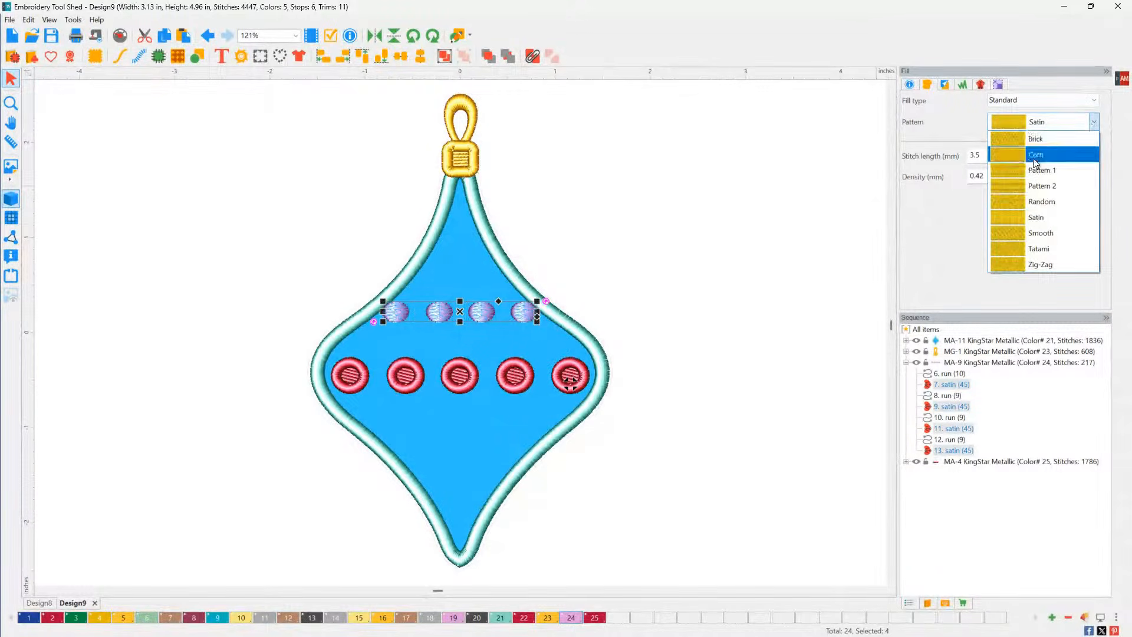
left_click(1041, 202)
left_click(1076, 264)
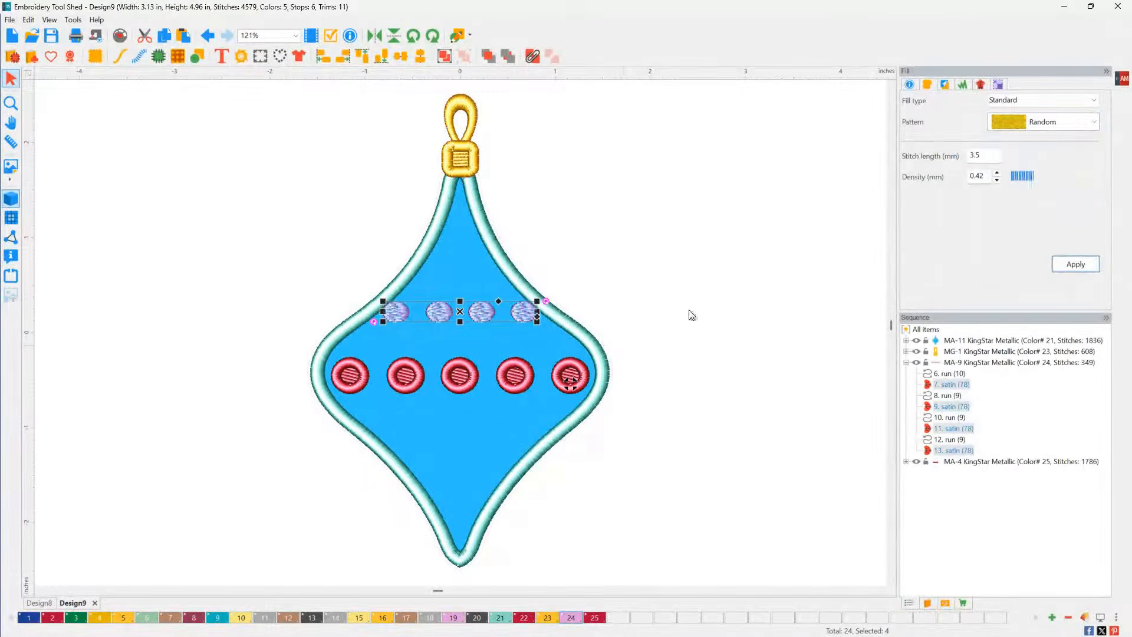
left_click(654, 340)
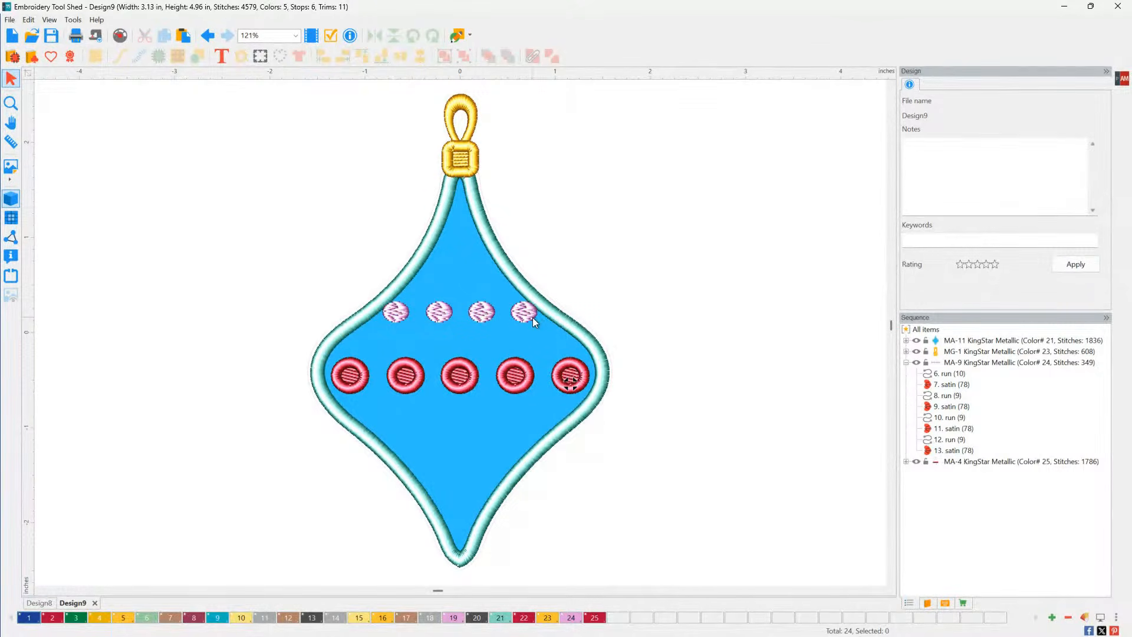
- Apply the PAM Precut Merrow Patch style to the ornament's main applique shape and deselect it
left_click(487, 243)
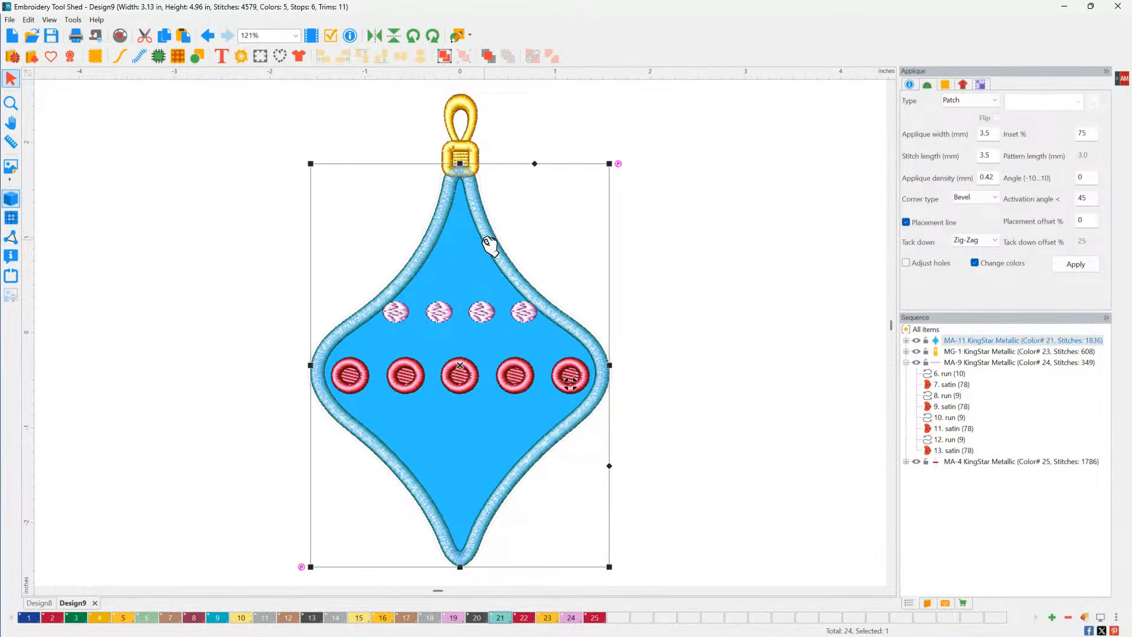
left_click(299, 56)
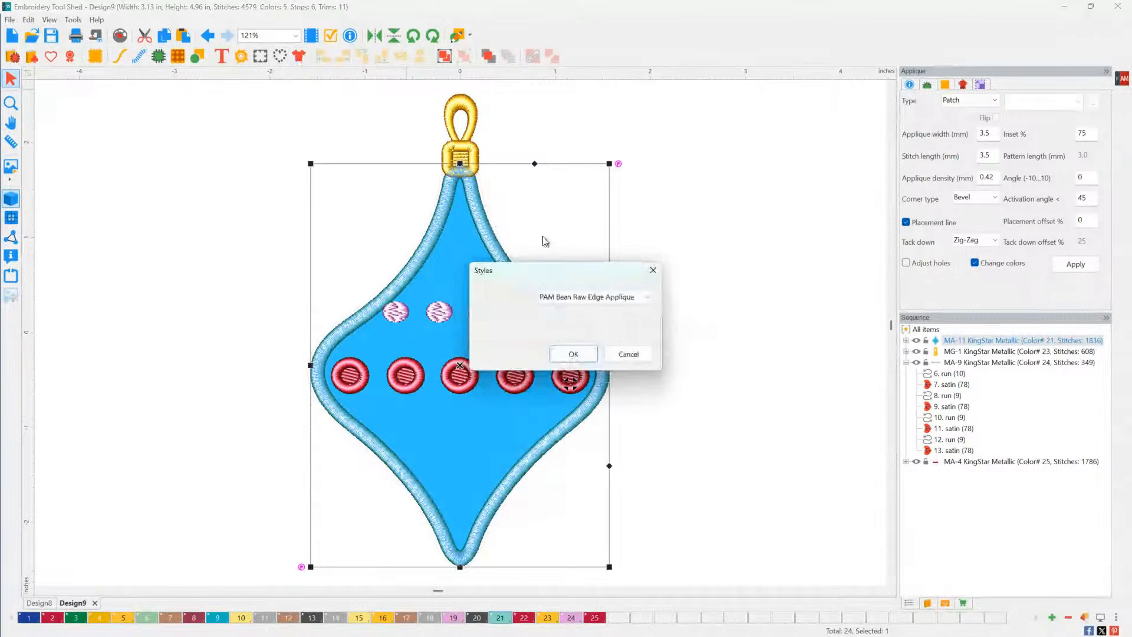
left_click(646, 297)
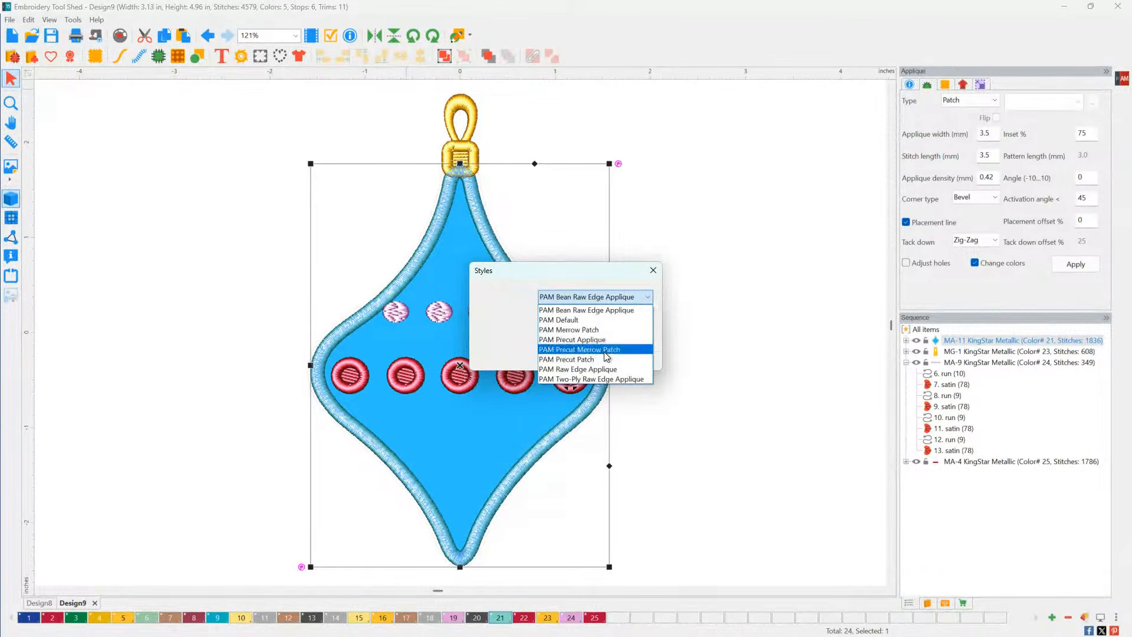
left_click(604, 350)
left_click(574, 352)
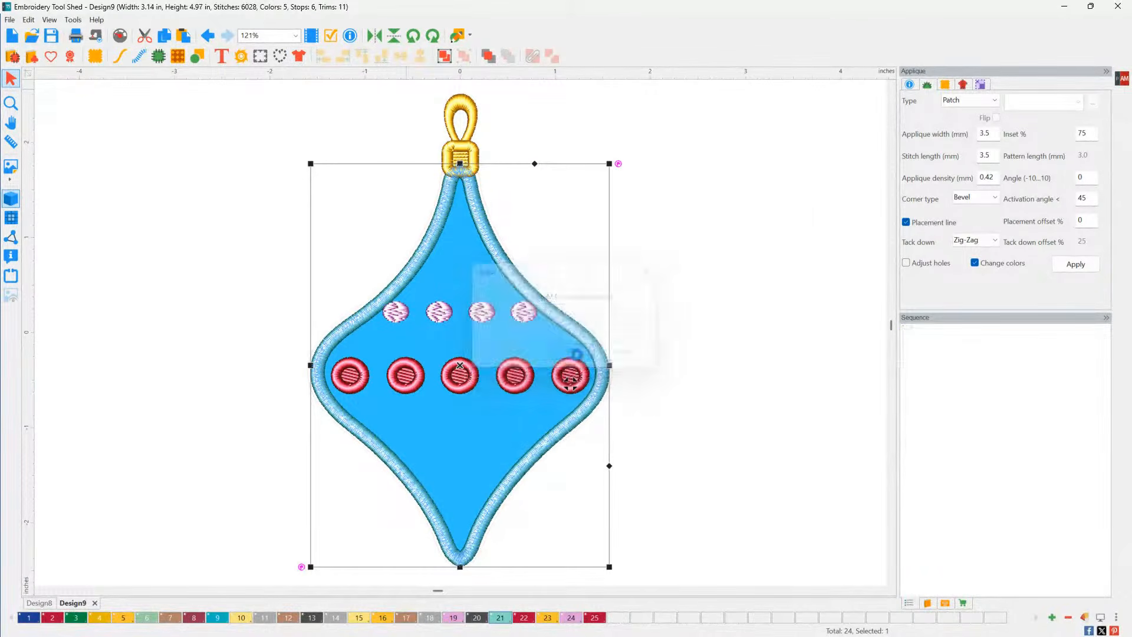
left_click(760, 203)
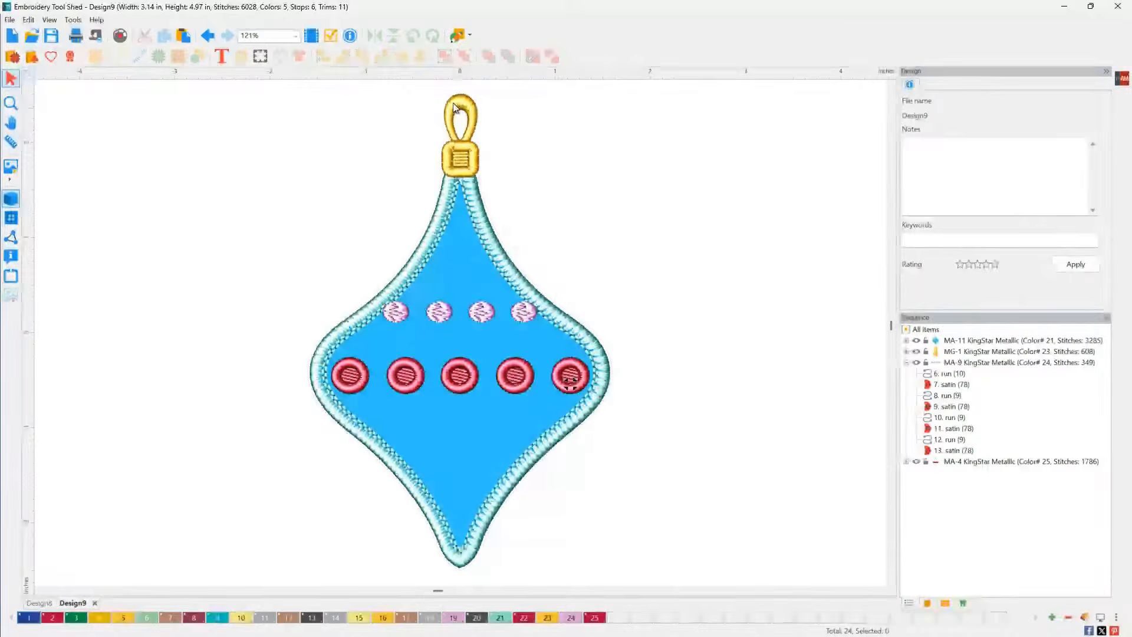
- Review the machines available for sending the design and the file formats offered for saving it, without sending or saving
left_click(94, 37)
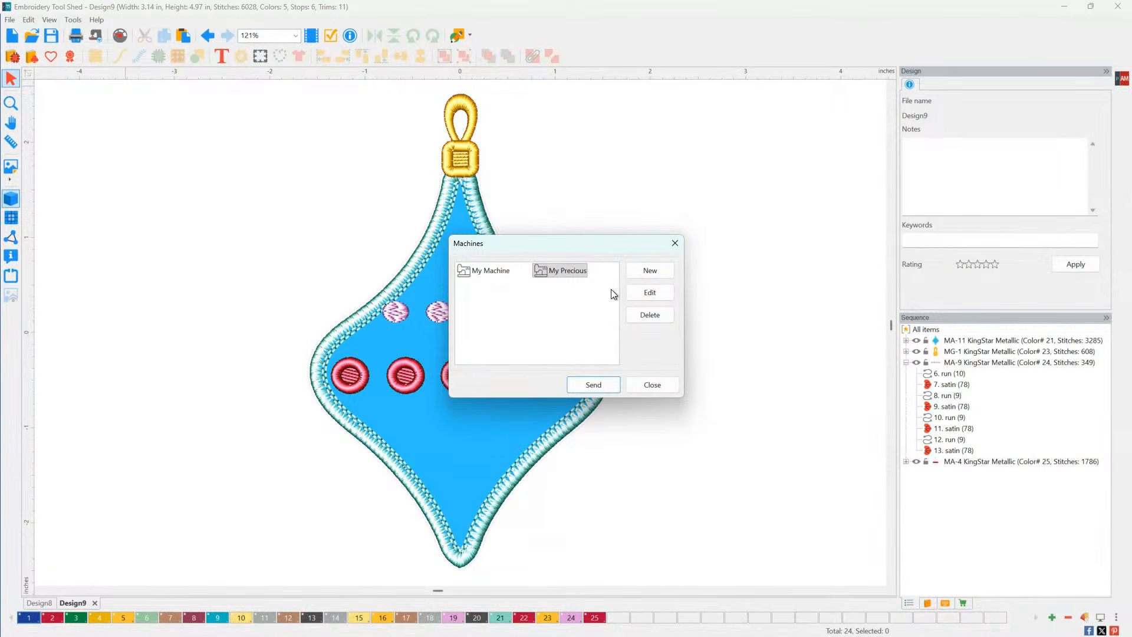
left_click(650, 389)
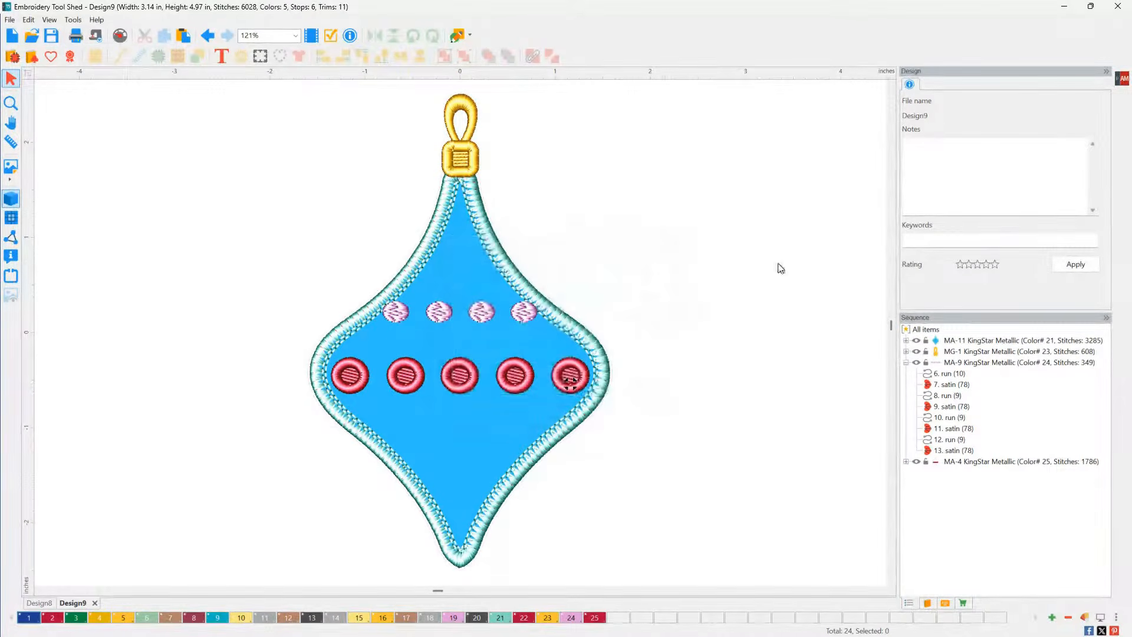
left_click(9, 19)
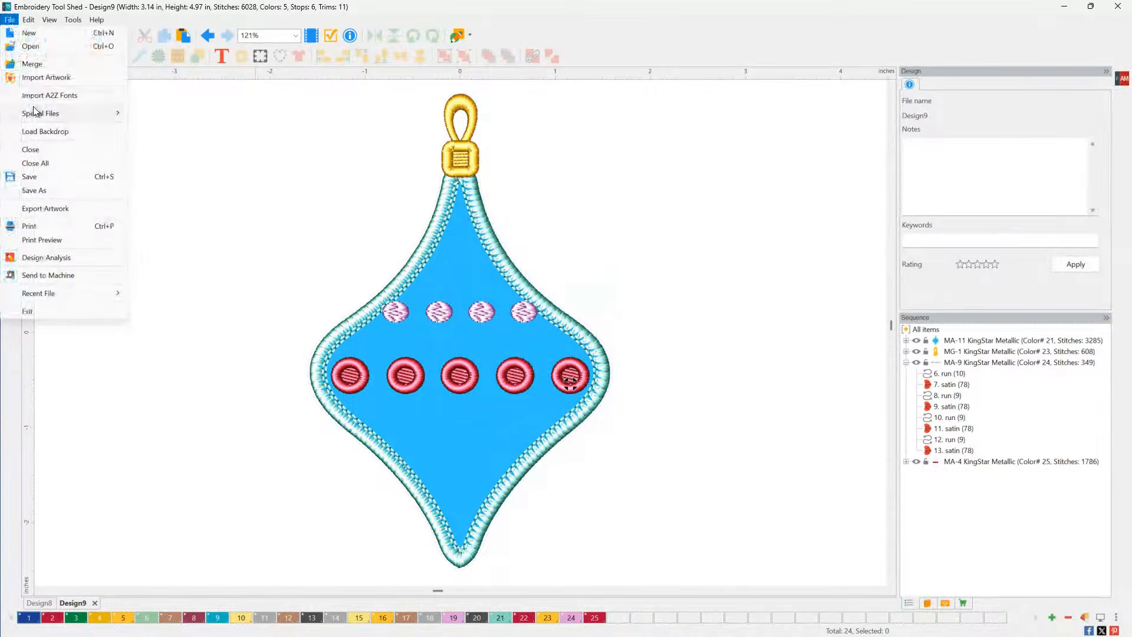
left_click(44, 191)
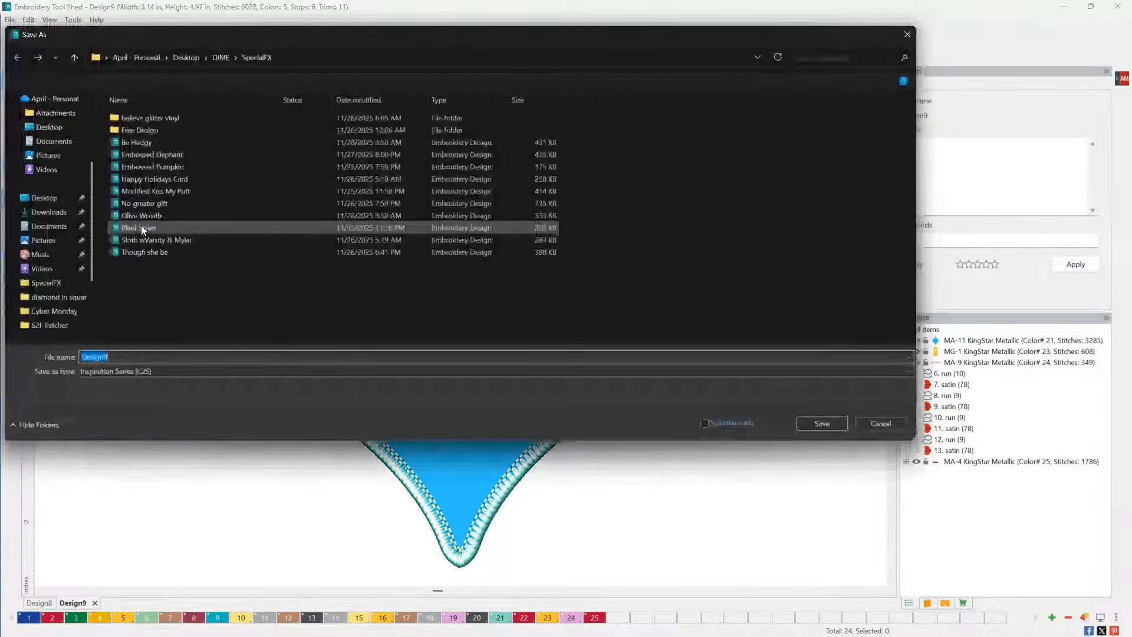
left_click(218, 57)
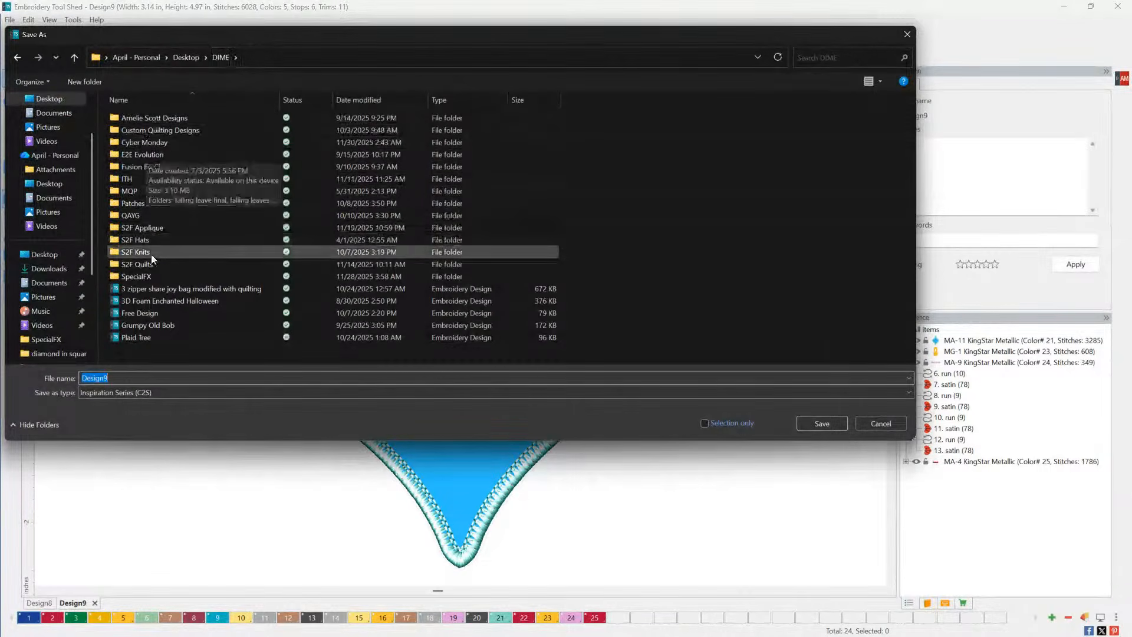
left_click(144, 276)
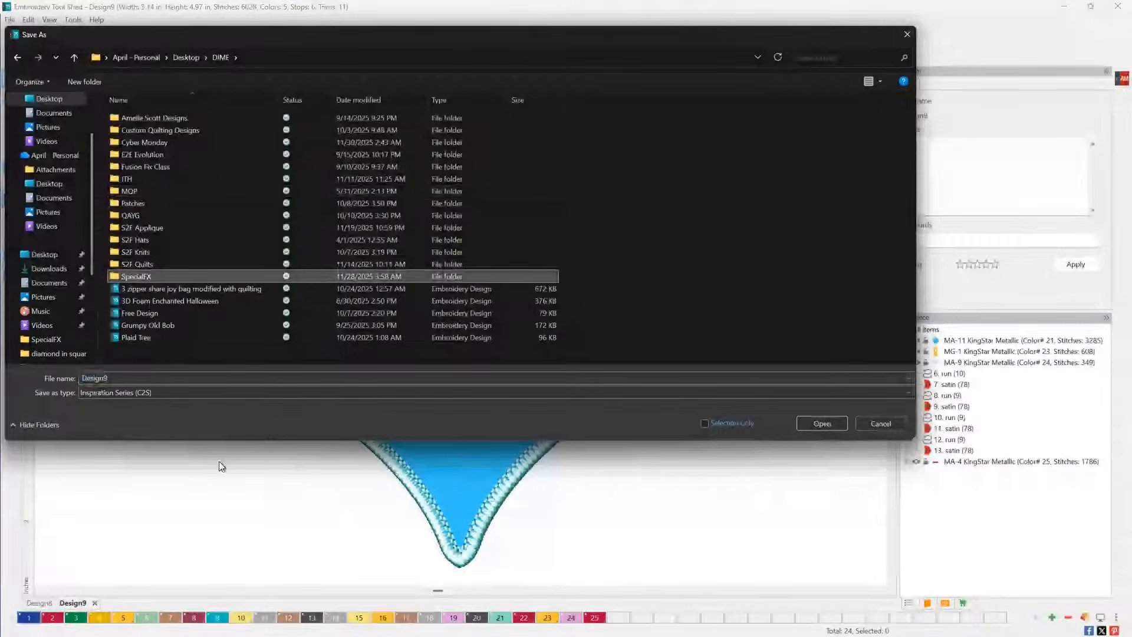
left_click(129, 393)
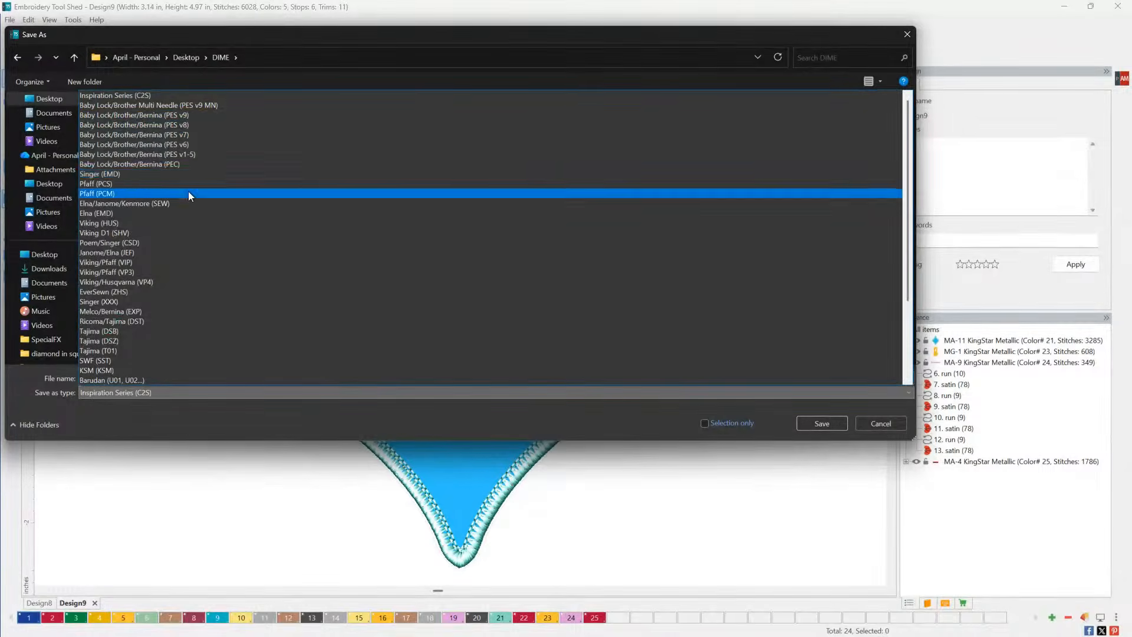
scroll(186, 202, "down", 4)
scroll(179, 234, "up", 4)
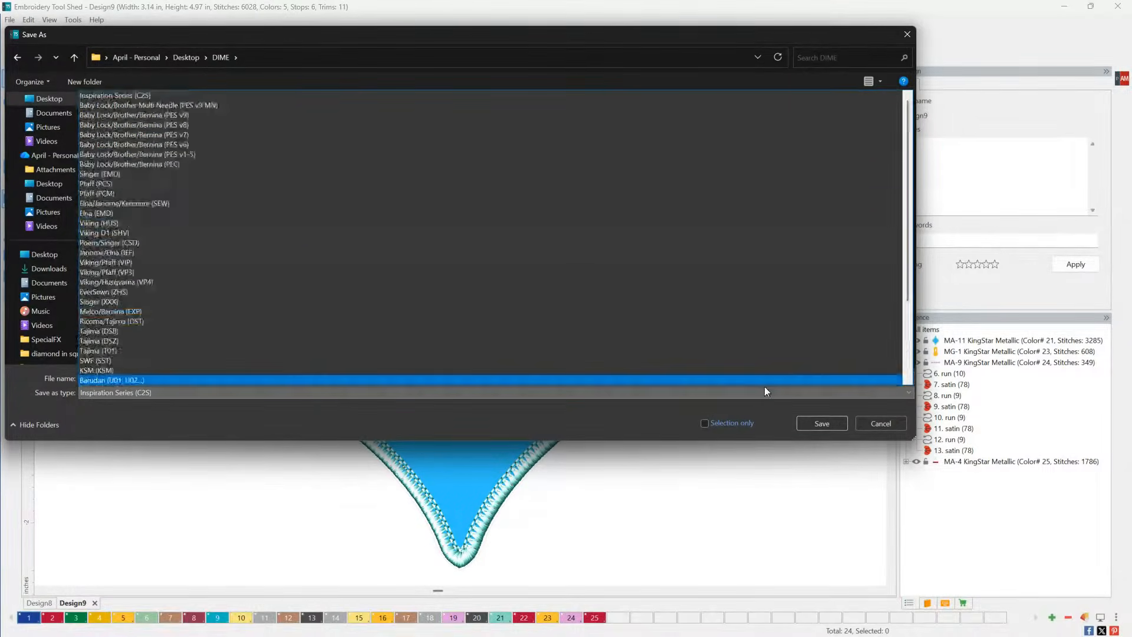
left_click(765, 392)
left_click(881, 423)
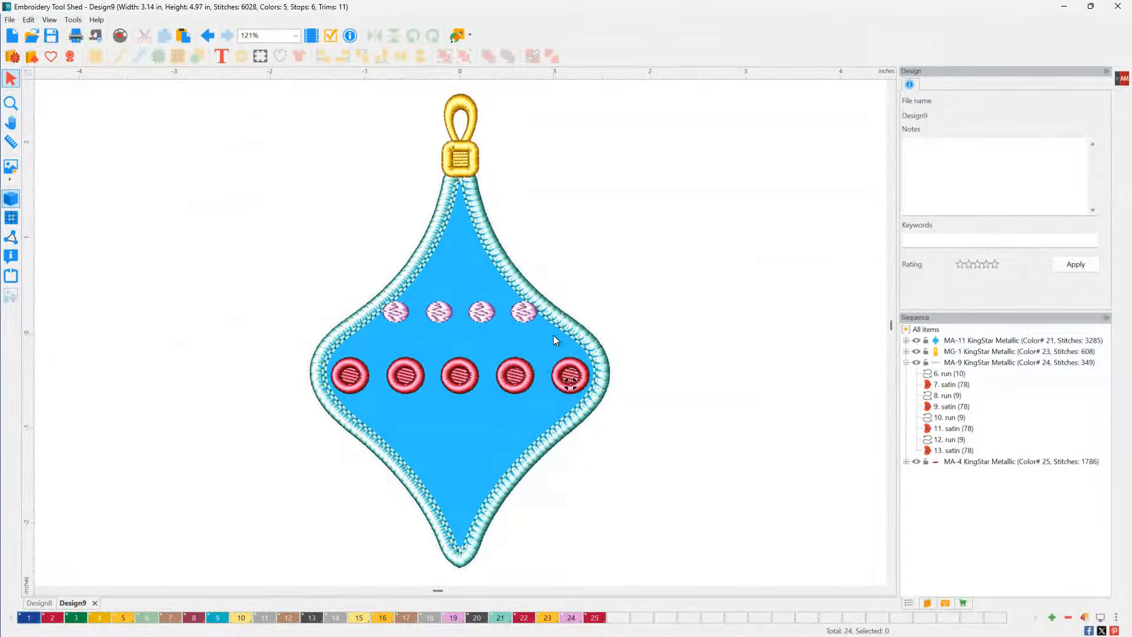
- Open the Cutter layout for the ornament's applique shape and set the hoop to Brother Mat ScanNCut 12x12"
left_click(450, 231)
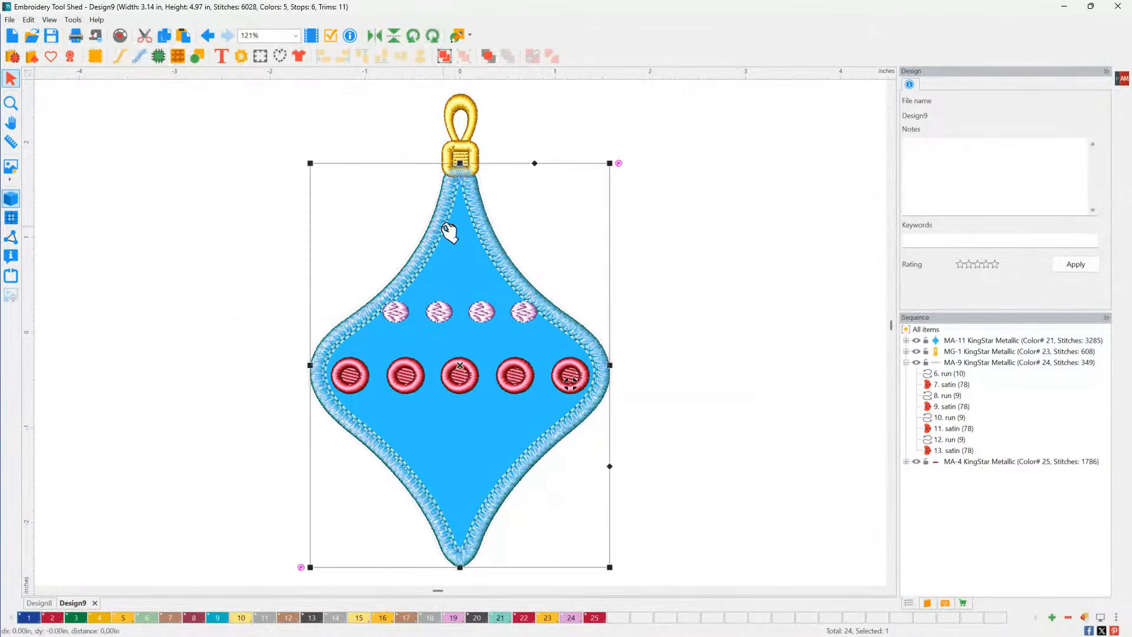
left_click(241, 59)
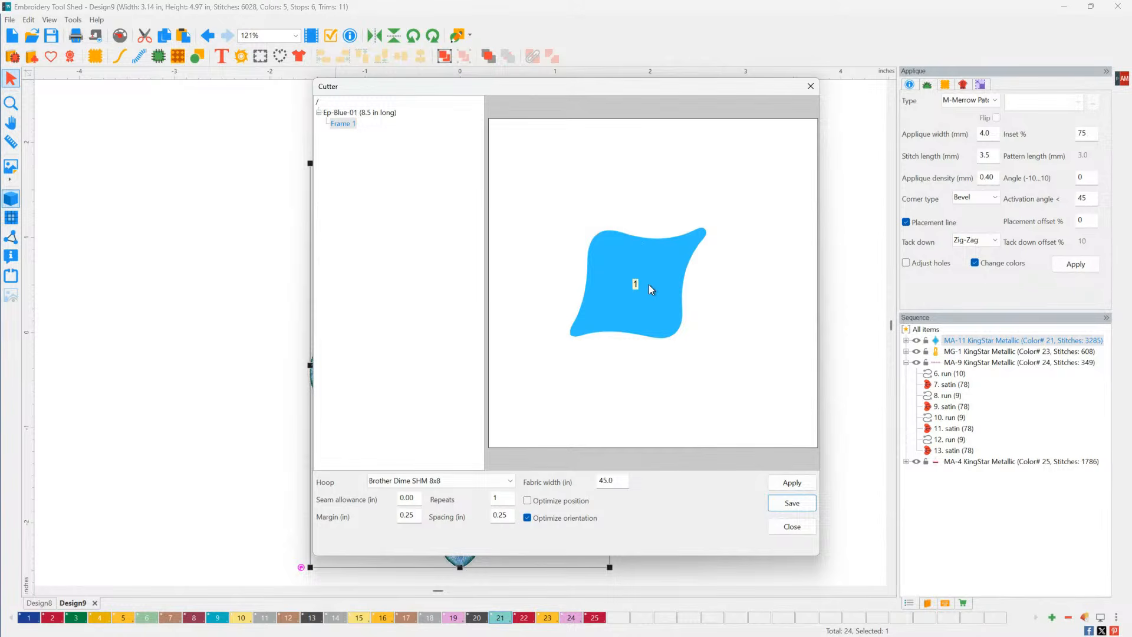
left_click(510, 482)
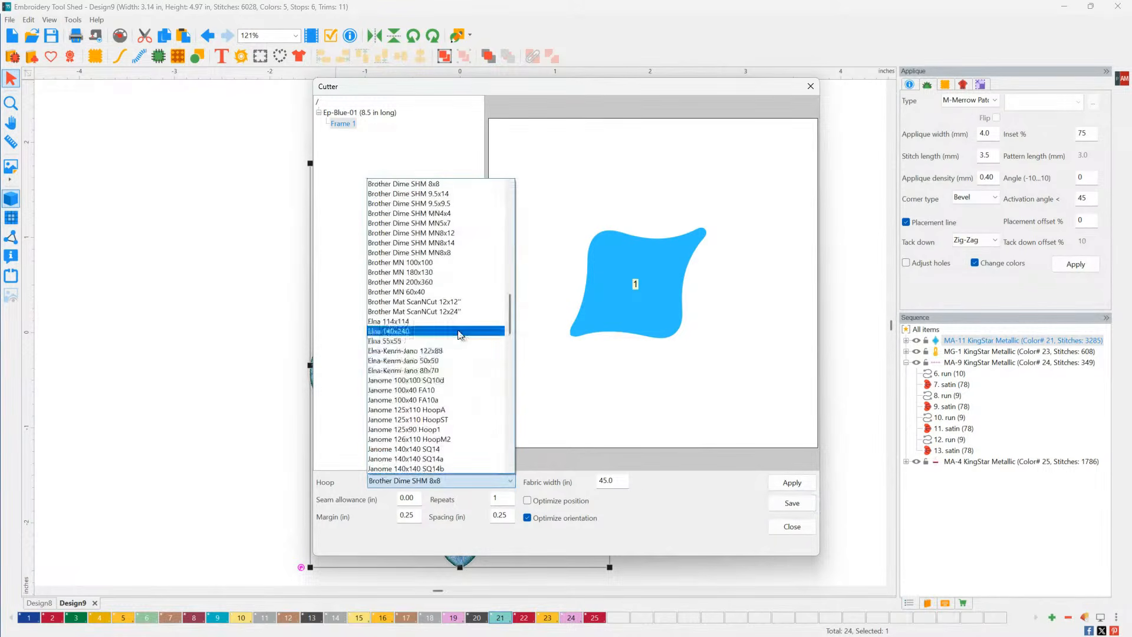
left_click(447, 301)
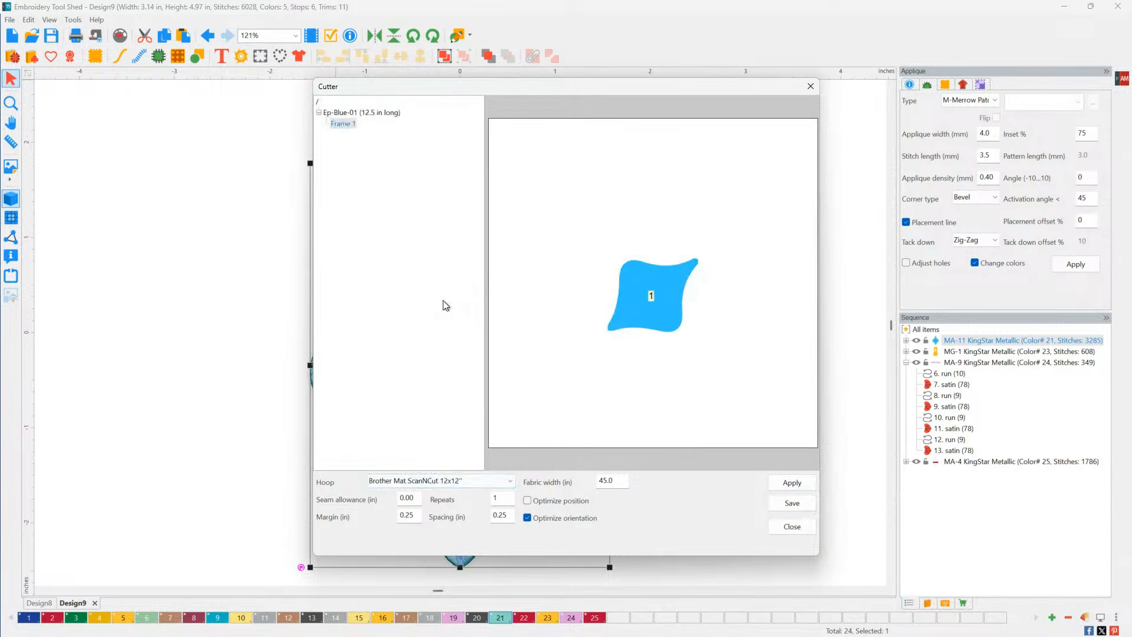
- Review the file formats offered for the applique's cut file, including SVG, and close the Cutter without saving
left_click(792, 503)
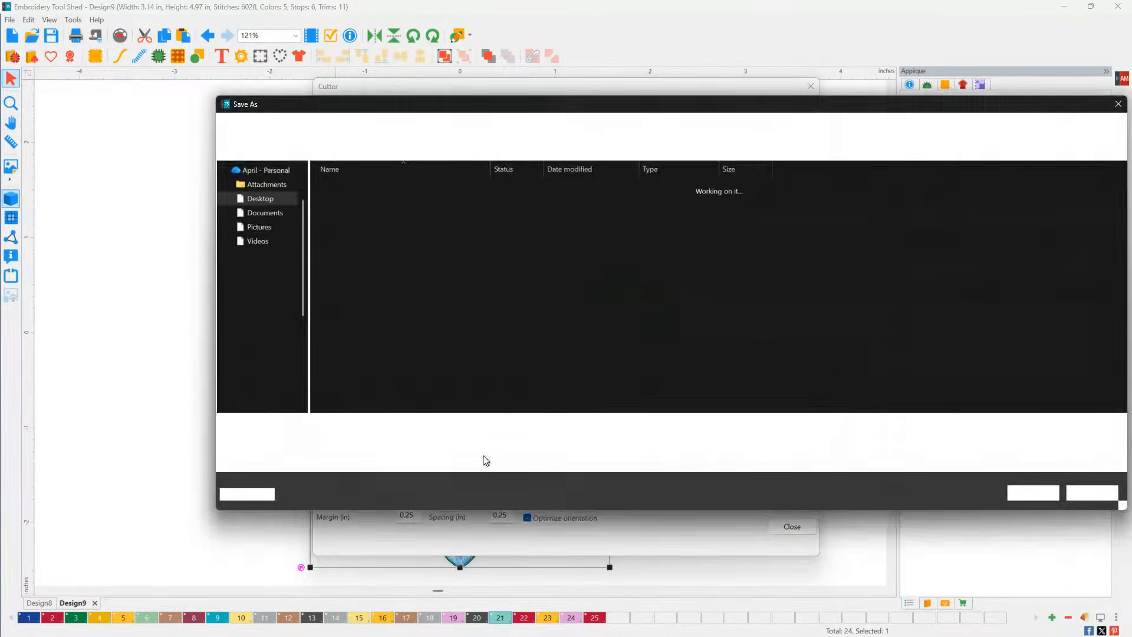
left_click(360, 441)
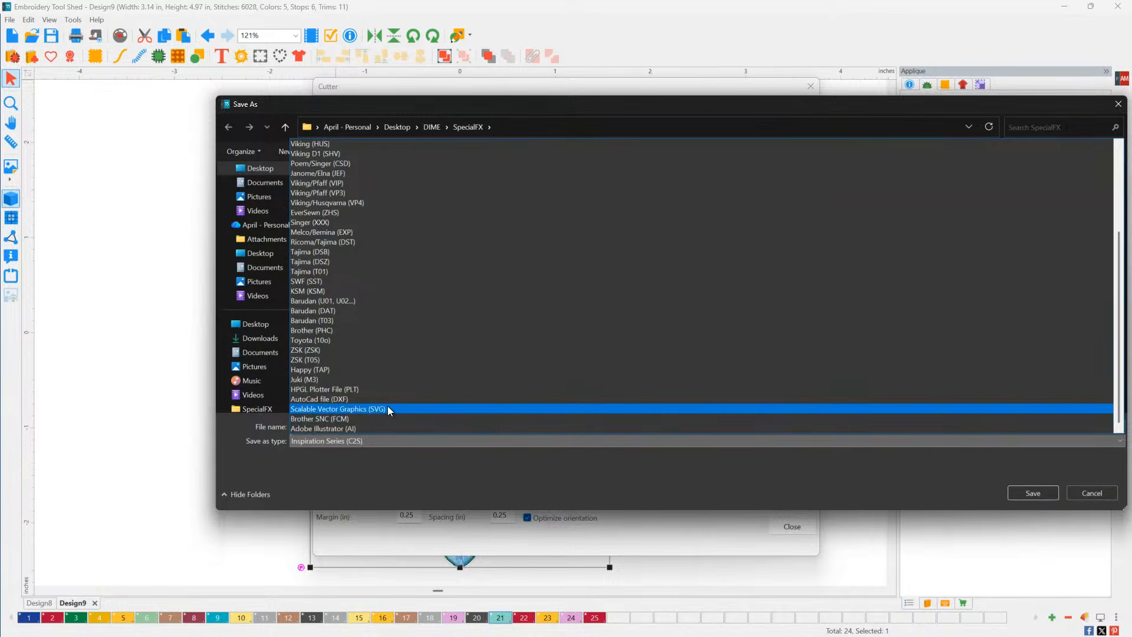
left_click(1087, 495)
left_click(1082, 496)
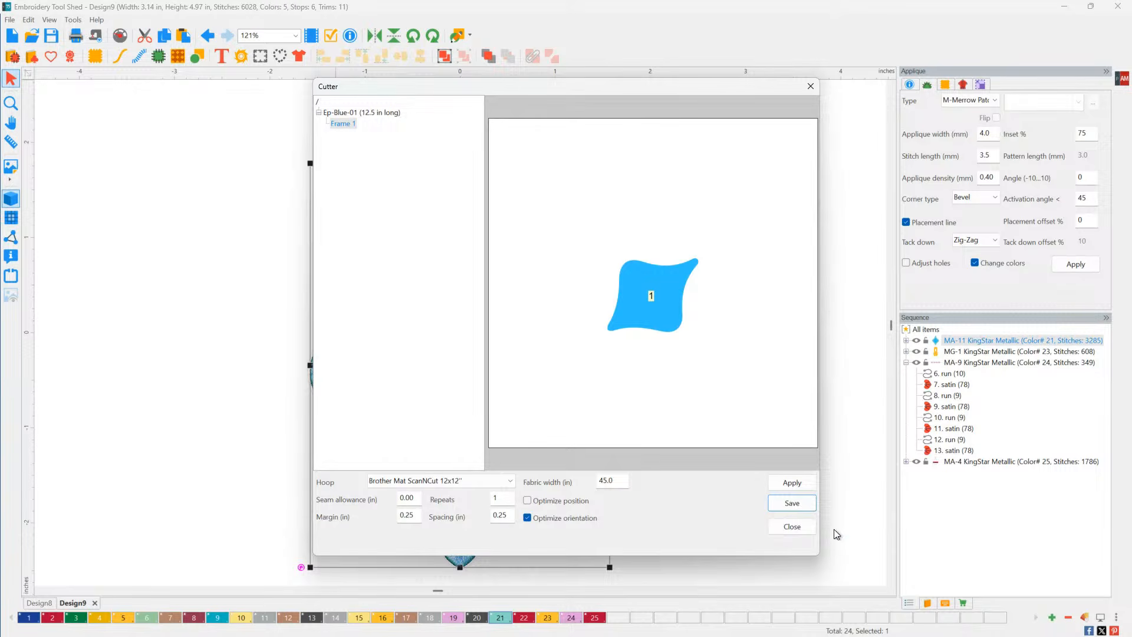
left_click(791, 527)
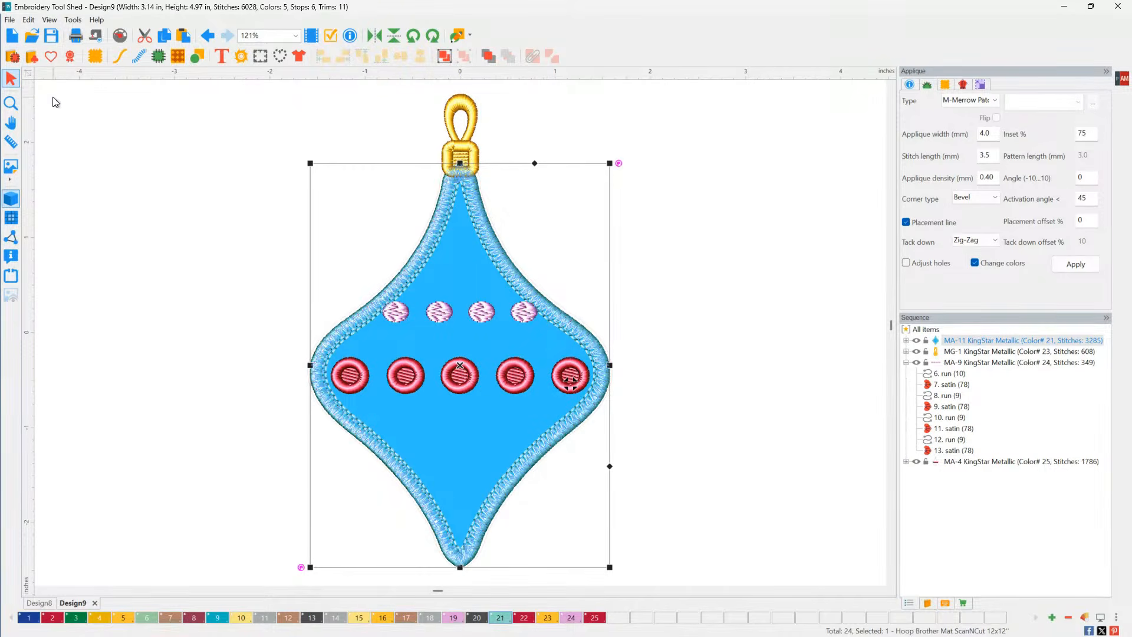
- Create a new blank design and open the Patch Wizard's template library
left_click(12, 35)
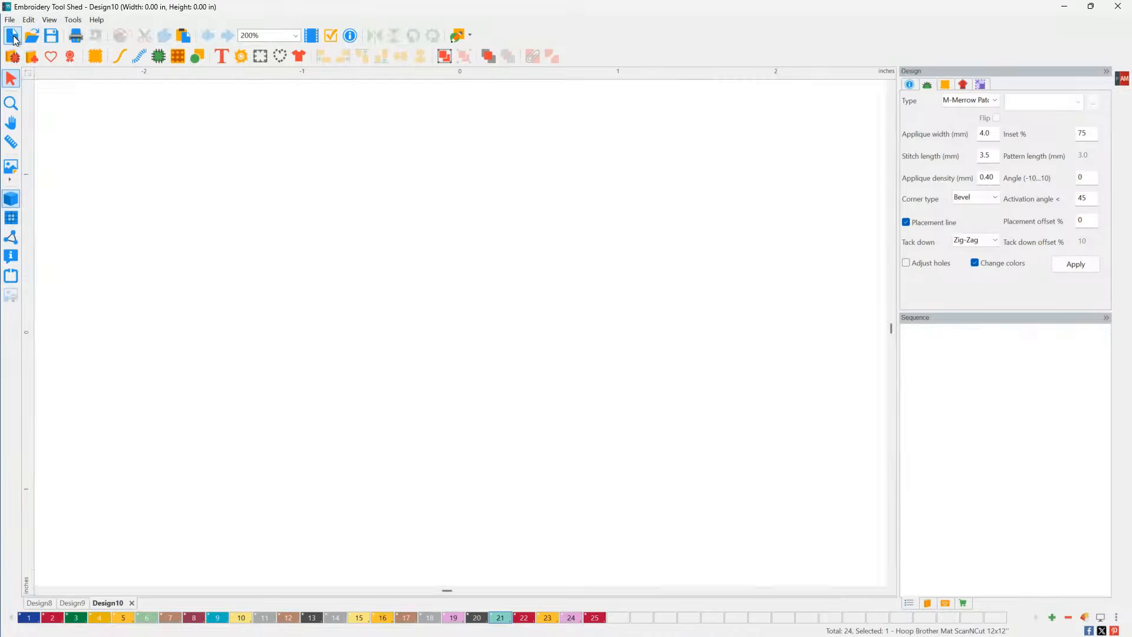
left_click(70, 58)
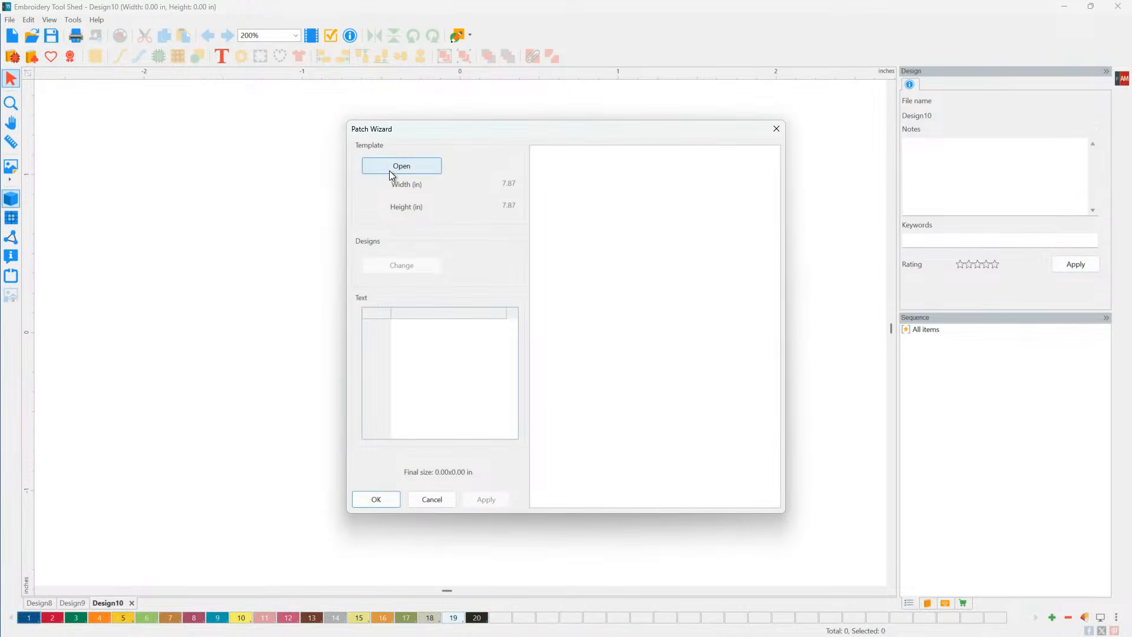
left_click(389, 170)
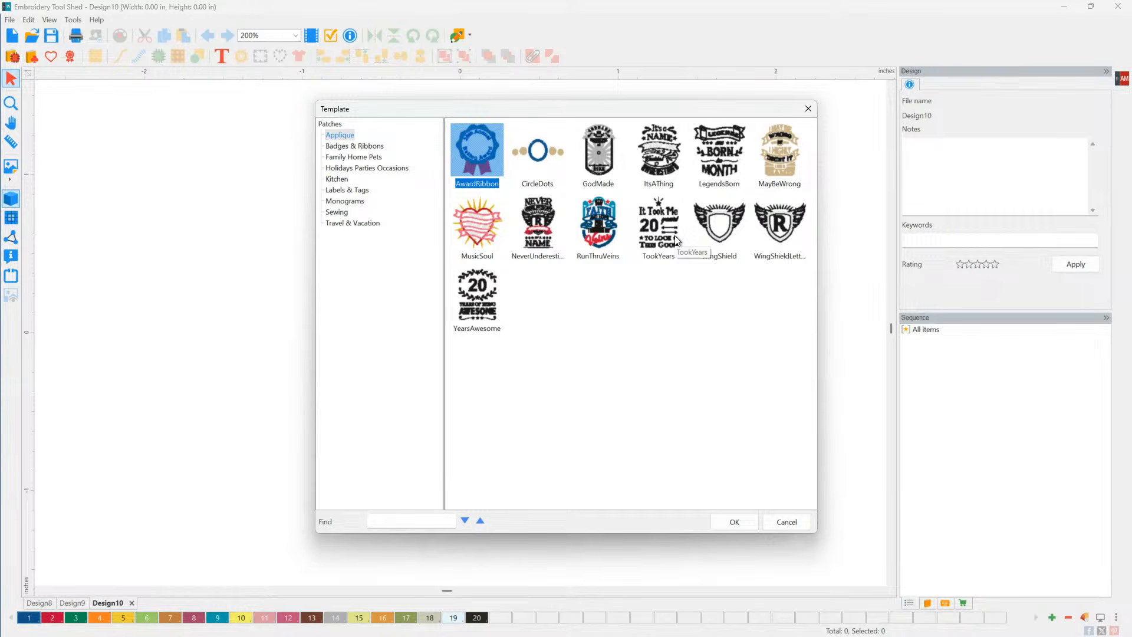
- Browse the patch template categories from Badges & Ribbons through Sewing to see the available designs
left_click(366, 147)
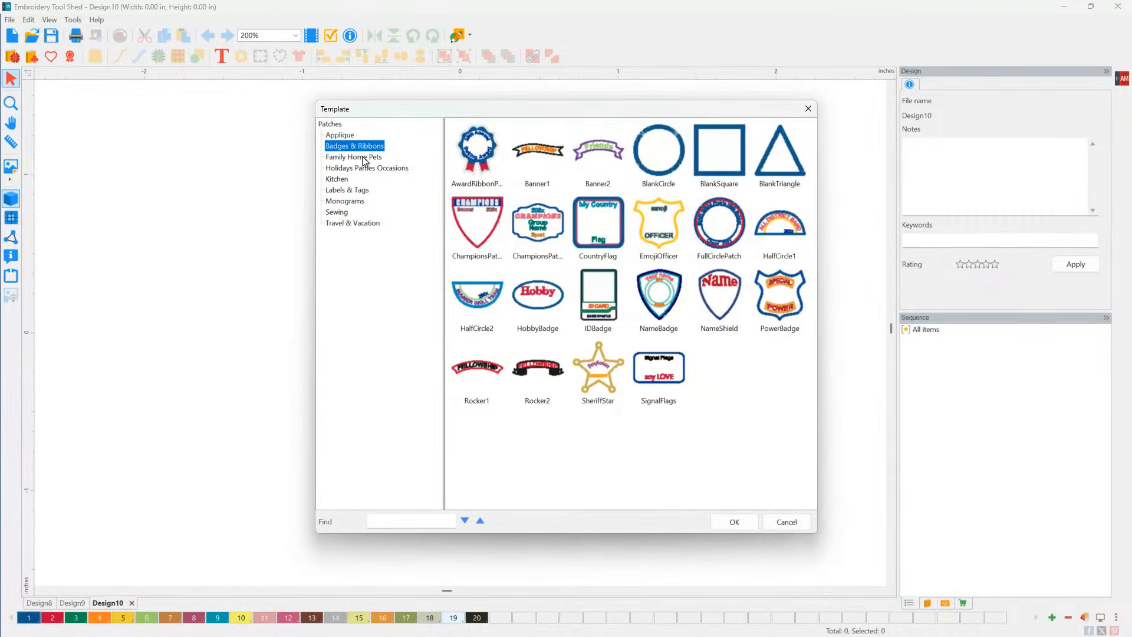
left_click(364, 158)
left_click(366, 168)
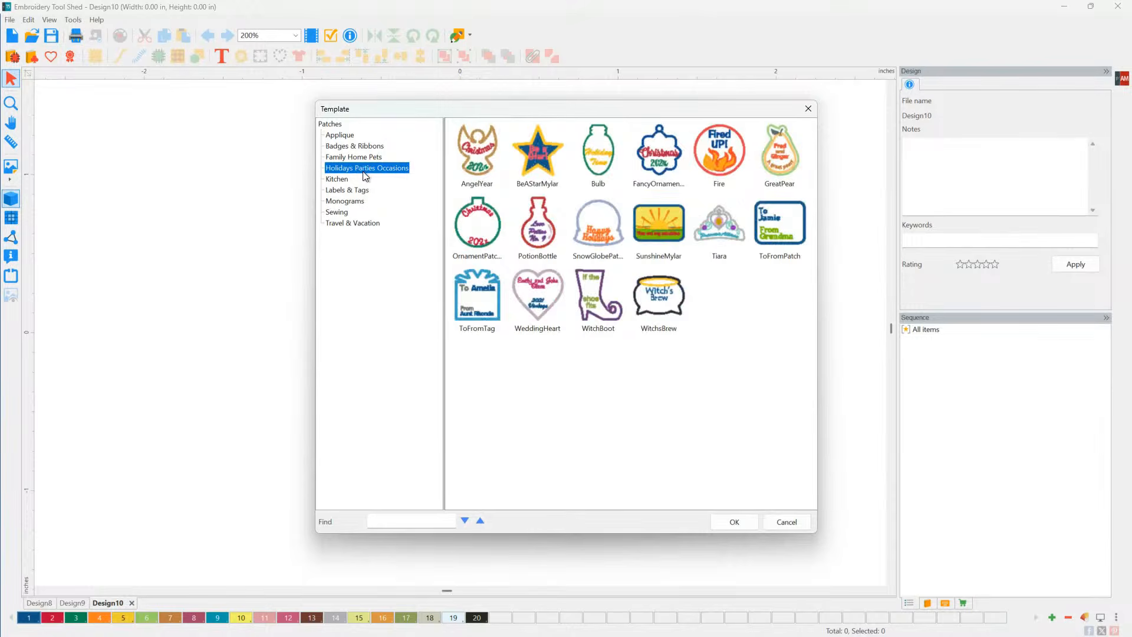
left_click(340, 180)
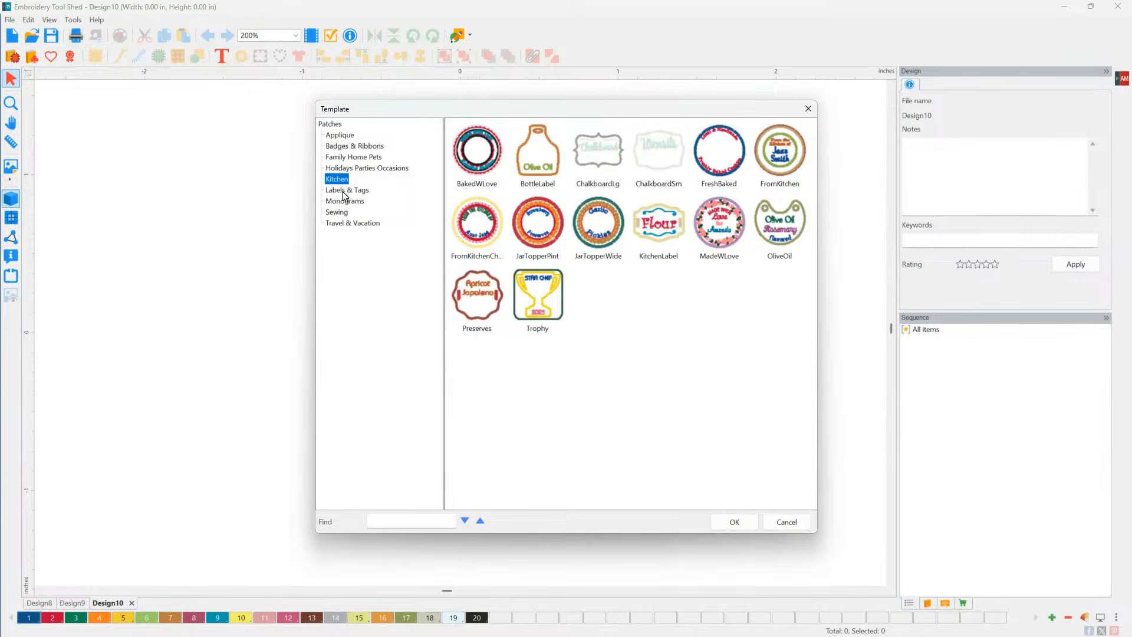
left_click(342, 191)
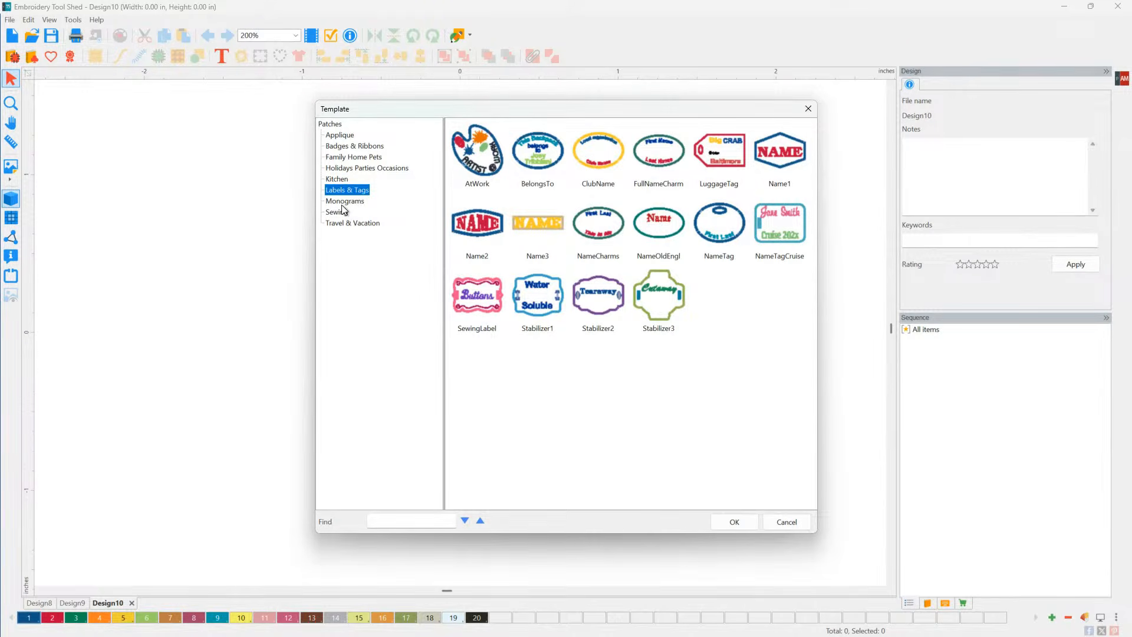
left_click(338, 205)
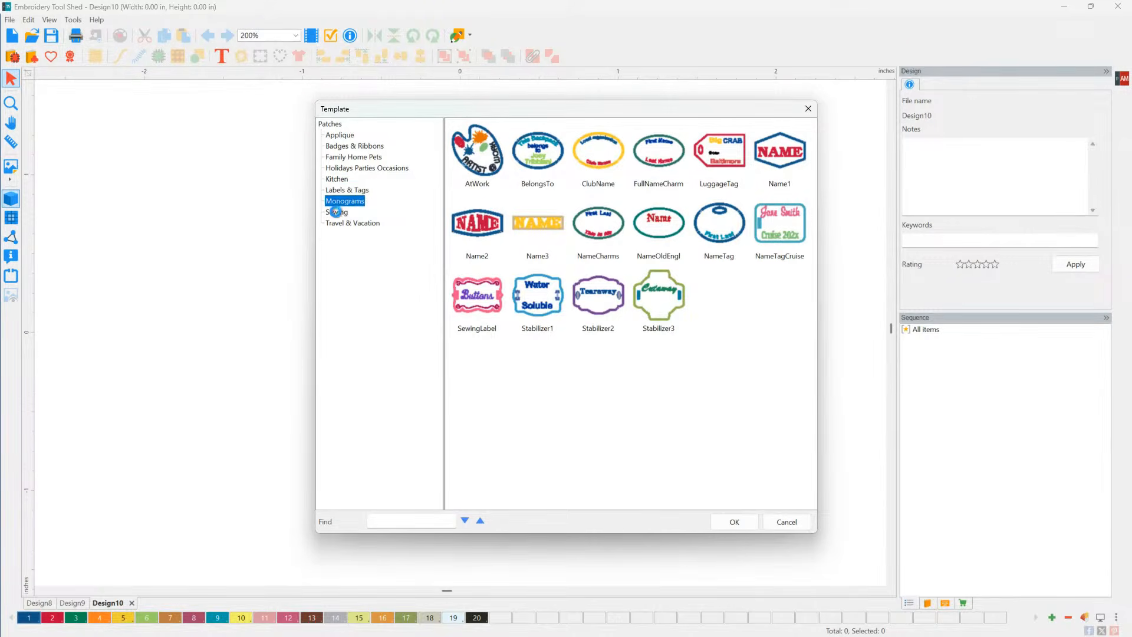
left_click(336, 211)
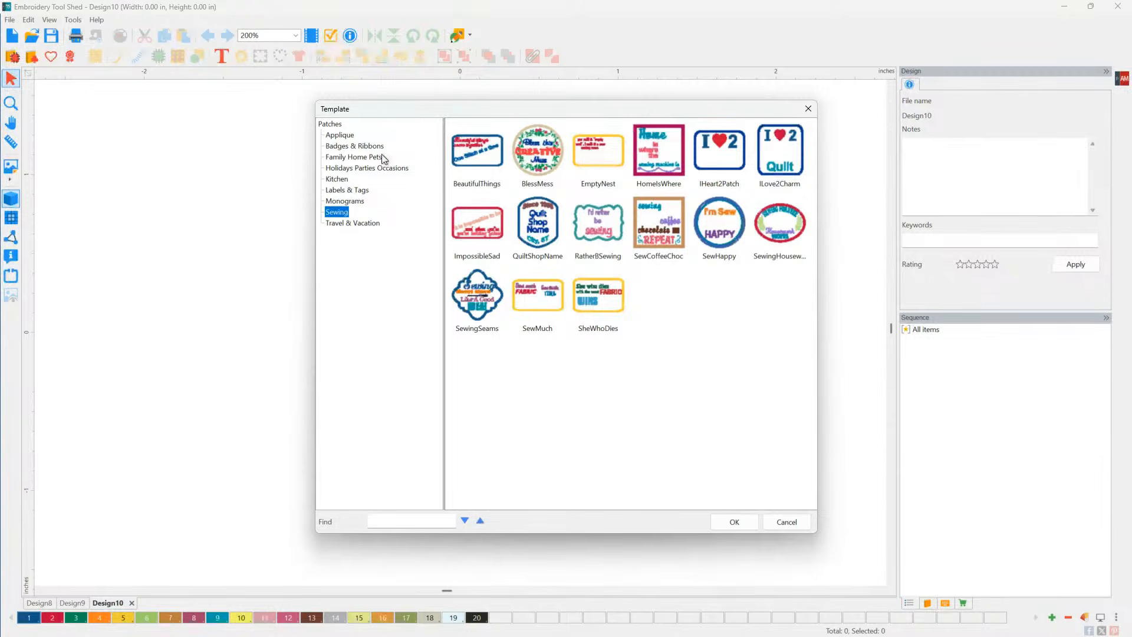
- Load the FullCirclePatch template from the Badges & Ribbons category into the Patch Wizard
left_click(343, 148)
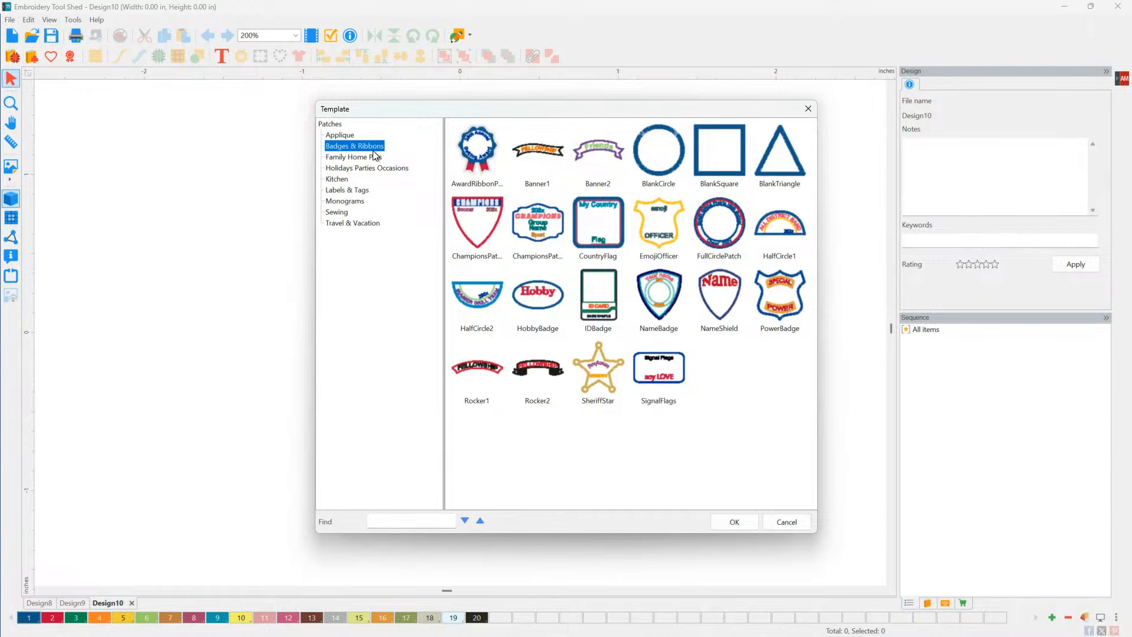
left_click(724, 245)
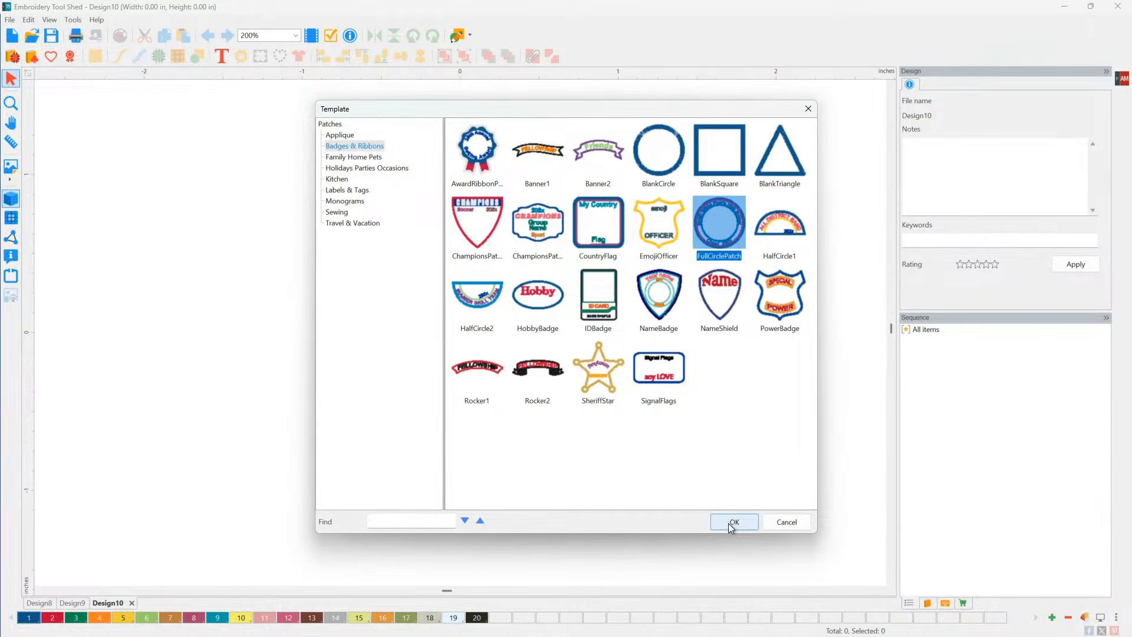
left_click(732, 523)
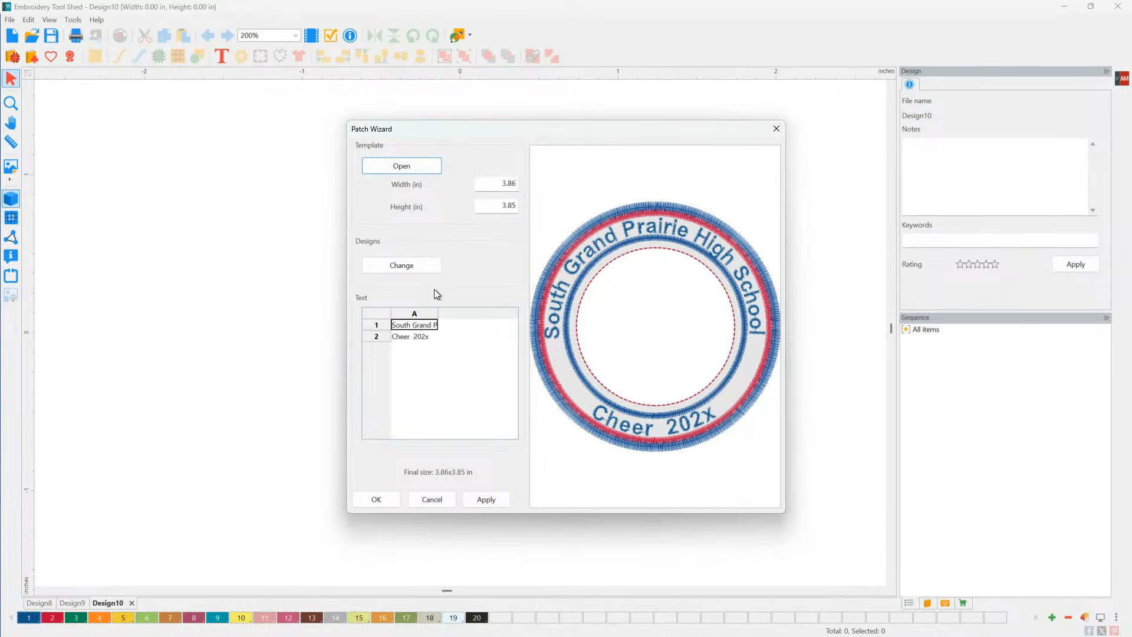
- Set the patch's upper text to "Jolly Tall" and its lower text to "Society", and apply both to the preview
double_click(437, 326)
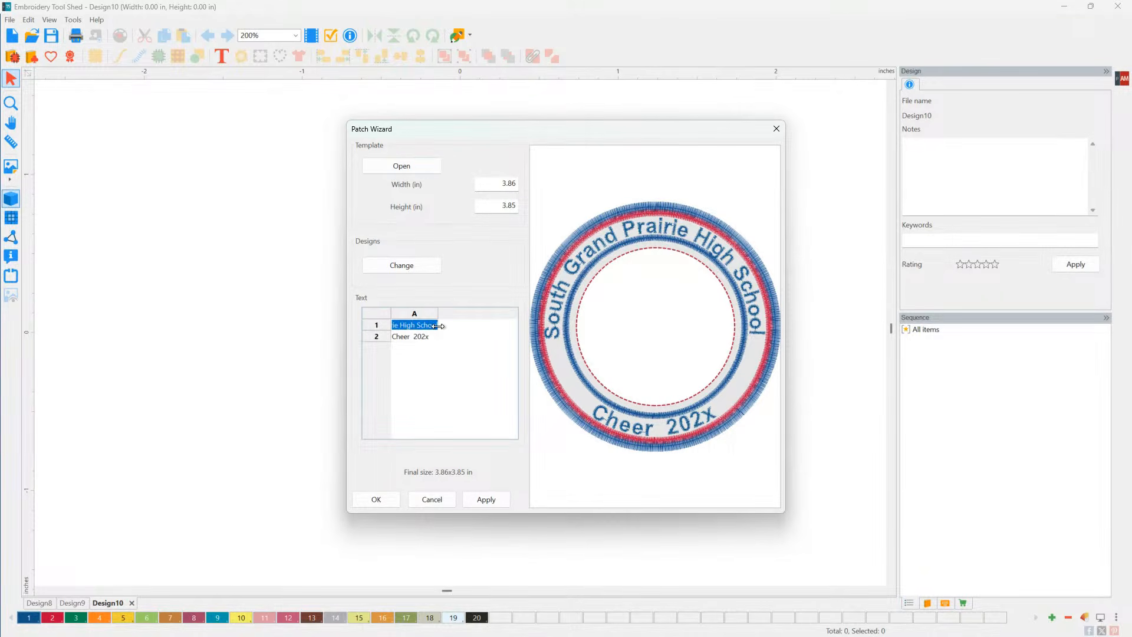
type("Jolly Tall")
left_click(421, 344)
type("Society")
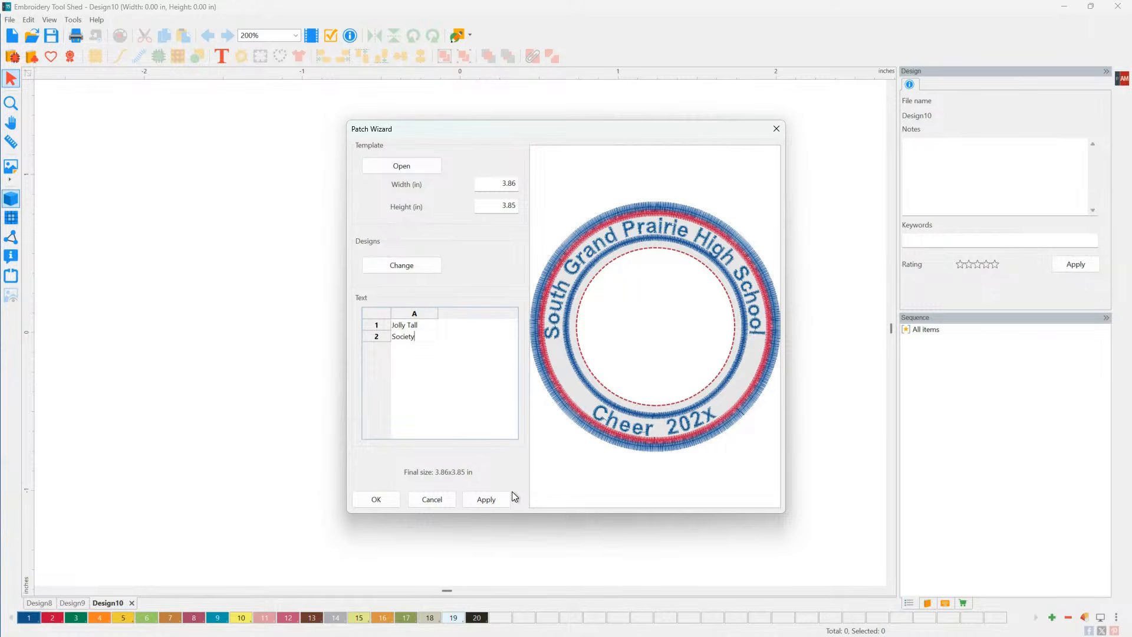
left_click(487, 499)
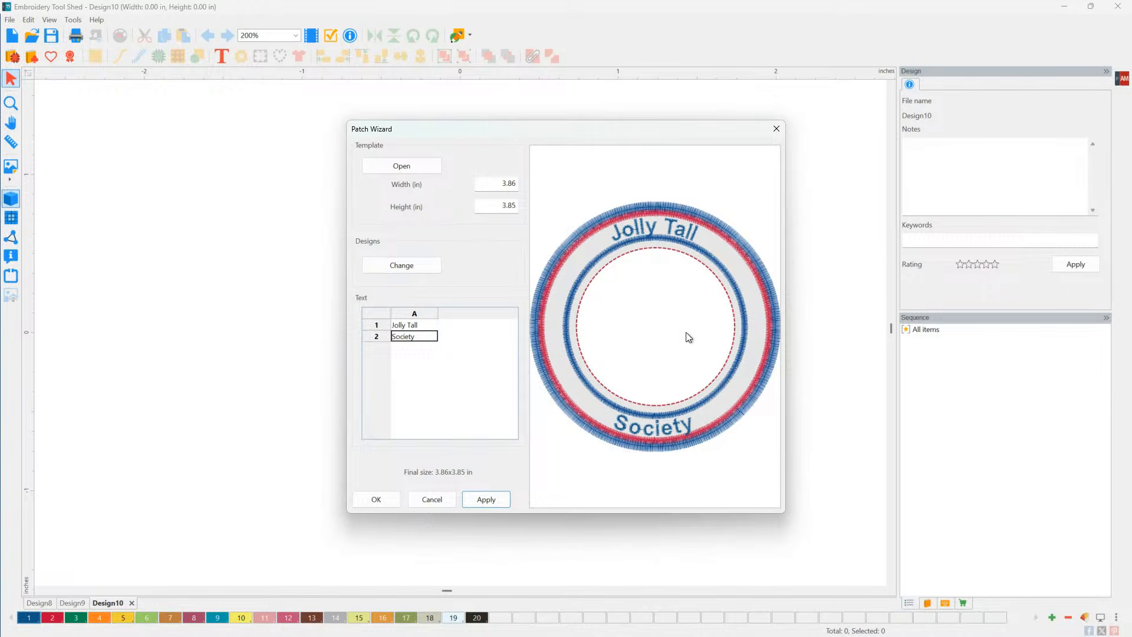
- Add the Giraffe charm from Cute Animals to the patch's center and create the finished patch in the design
left_click(396, 265)
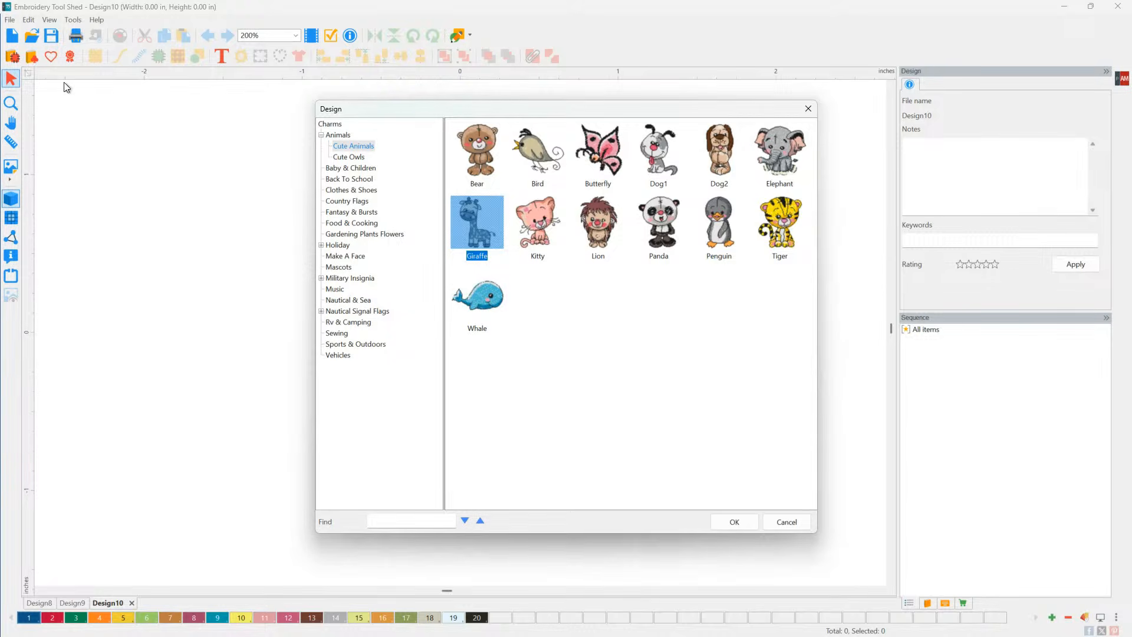
left_click(351, 168)
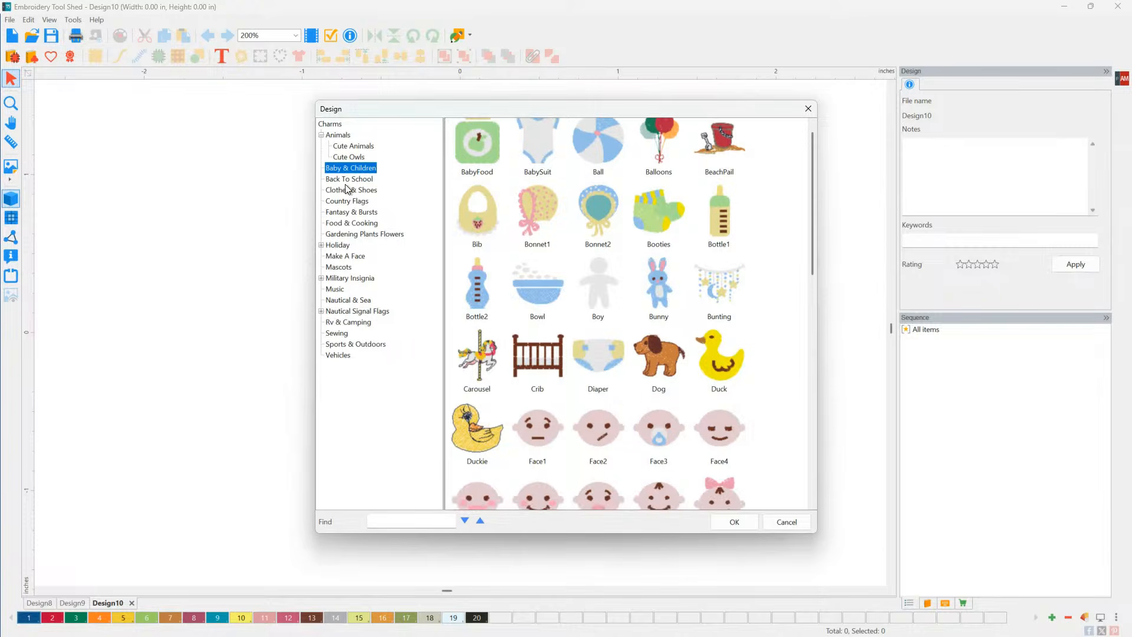
left_click(347, 180)
left_click(352, 235)
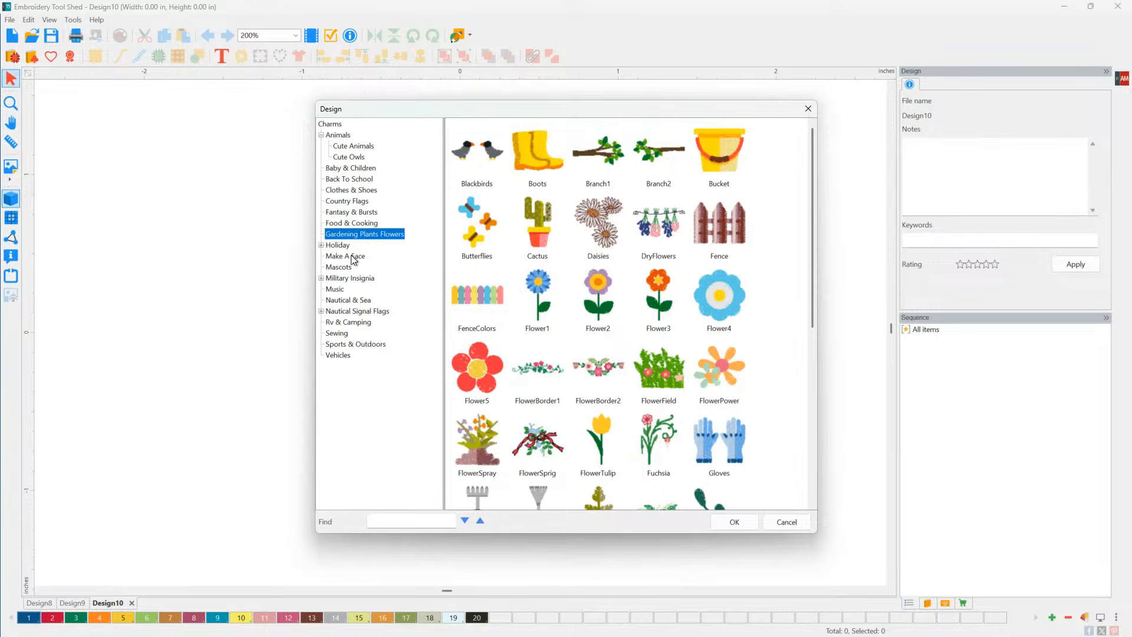
left_click(353, 146)
left_click(475, 240)
left_click(726, 520)
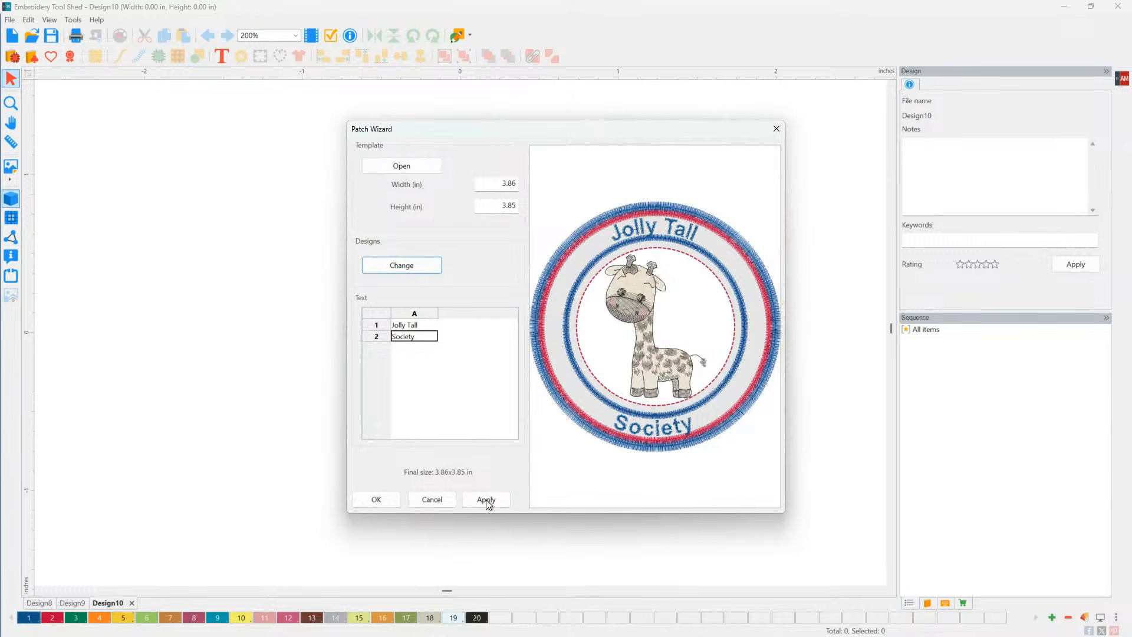
left_click(380, 498)
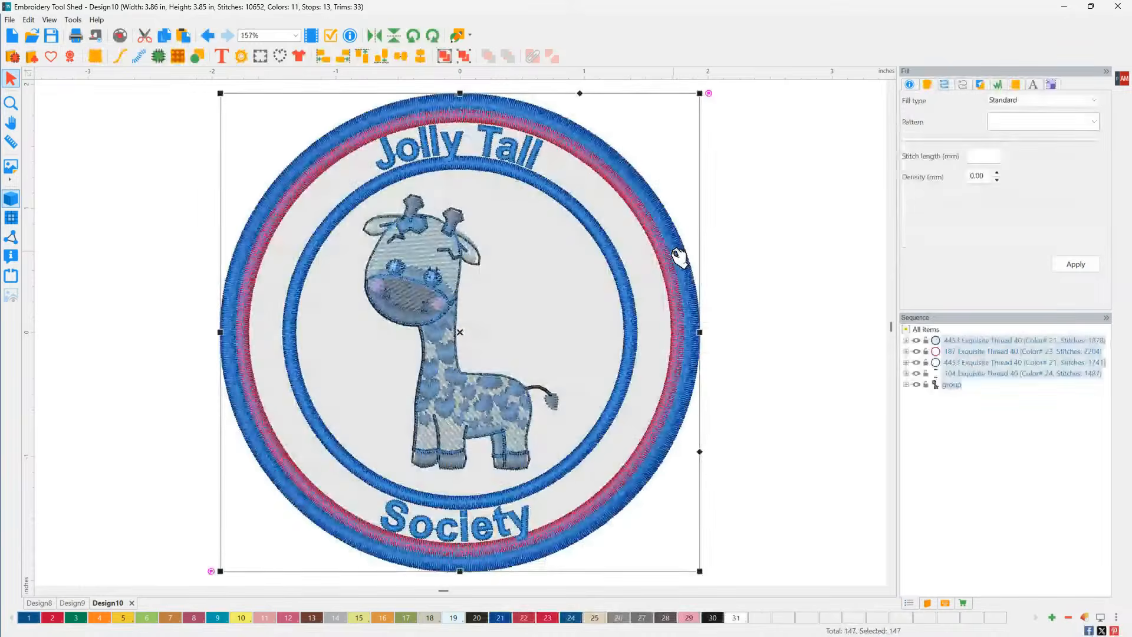
left_click(817, 273)
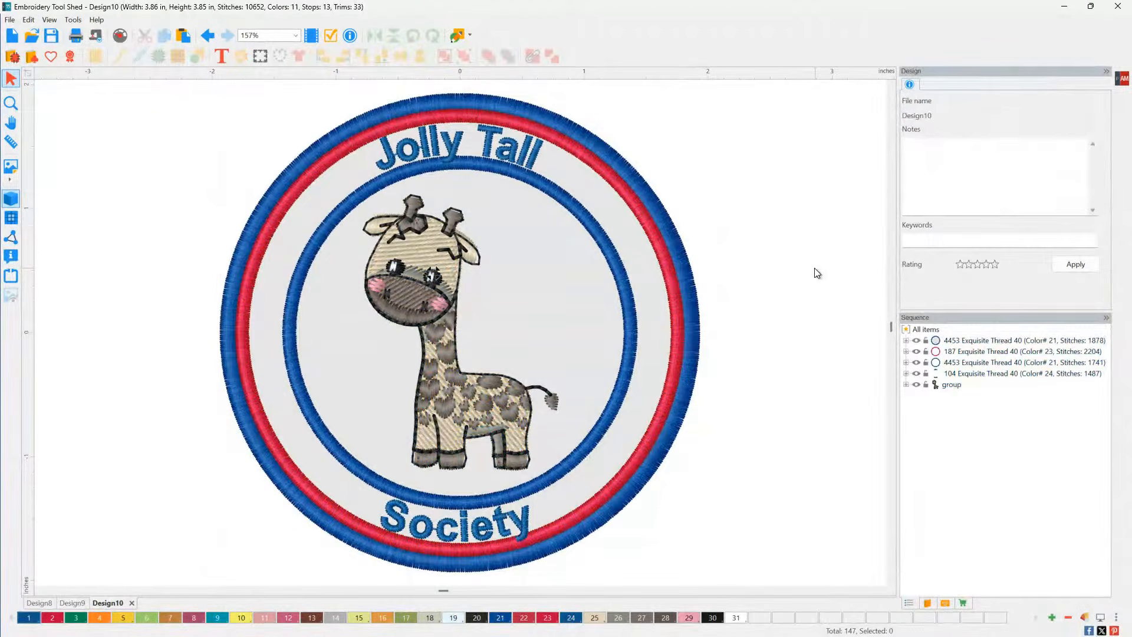
- Apply the PAM Precut Merrow Patch style to the patch's outer blue border
left_click(399, 107)
left_click(302, 58)
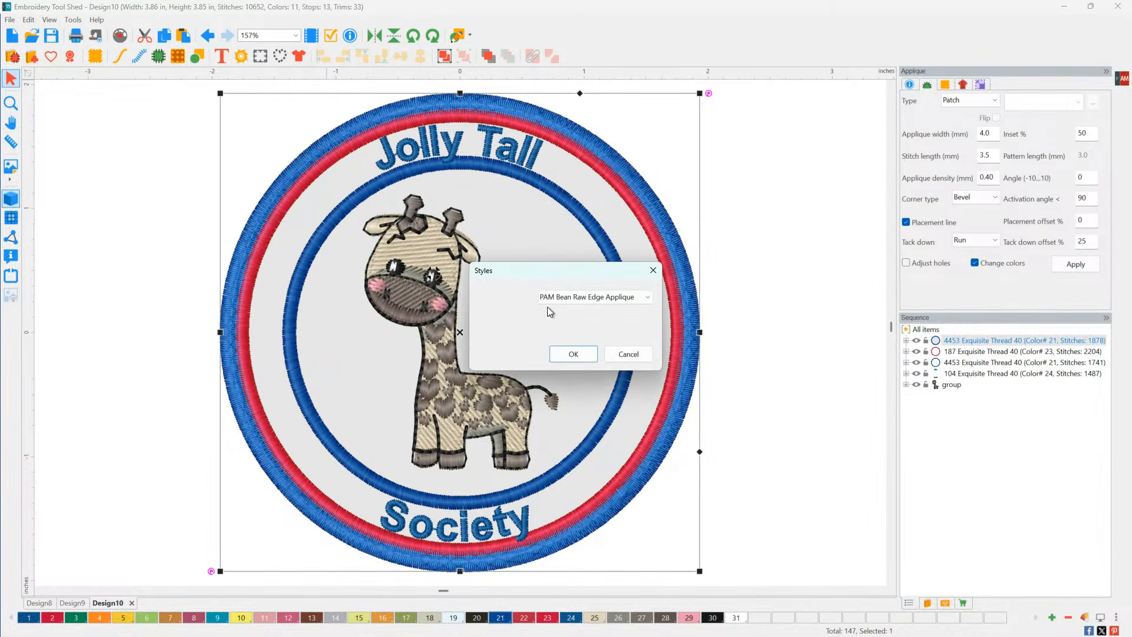
left_click(647, 297)
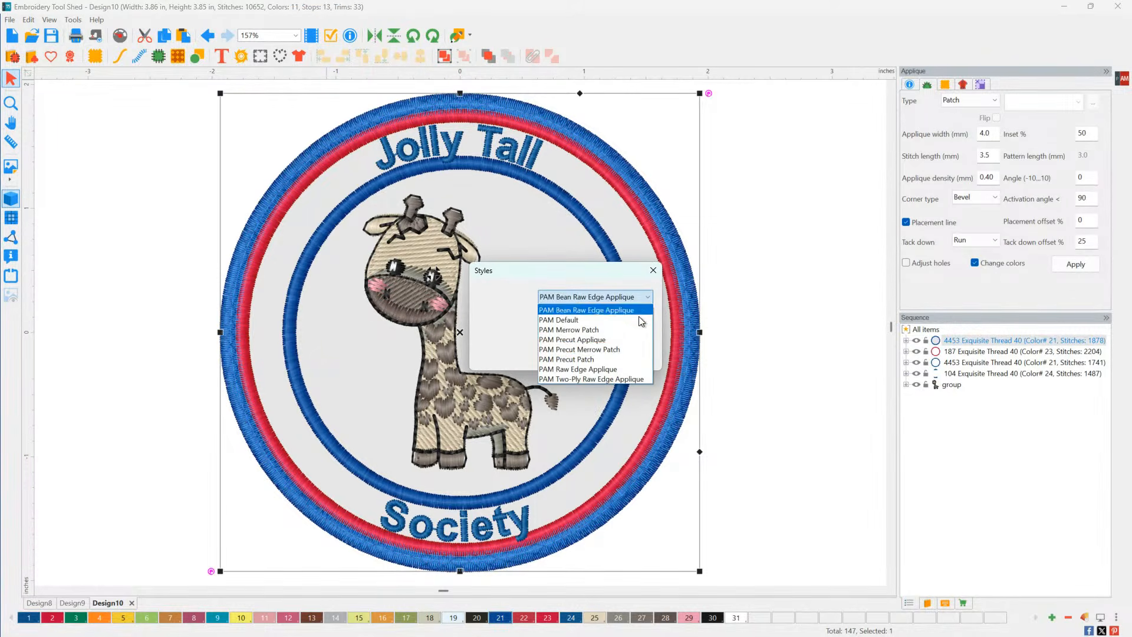
left_click(631, 349)
left_click(565, 358)
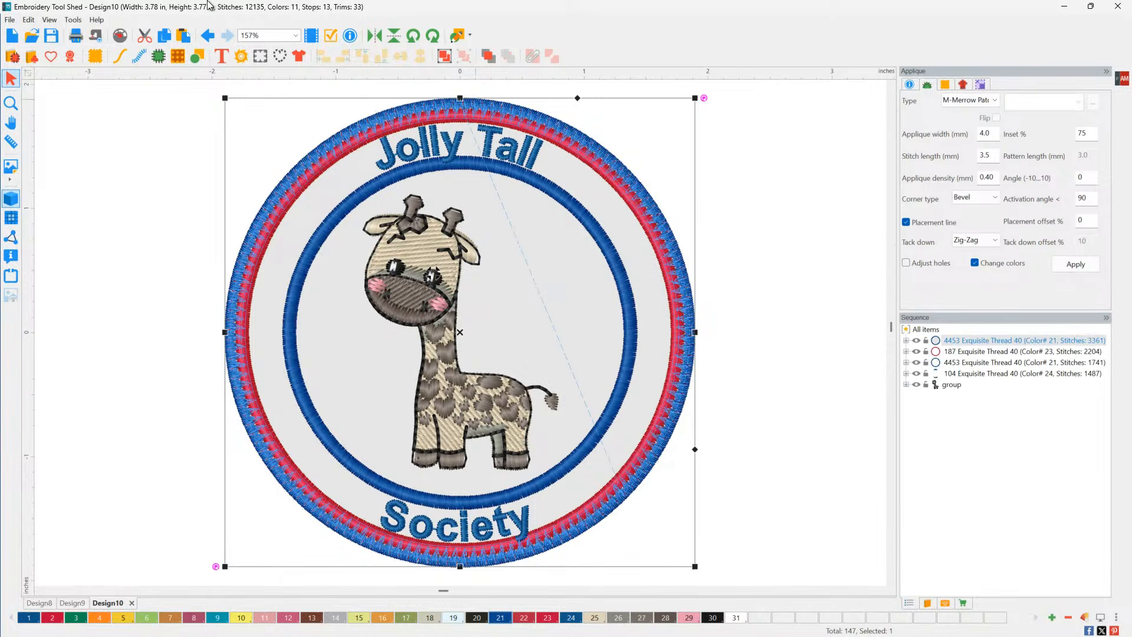
left_click(752, 197)
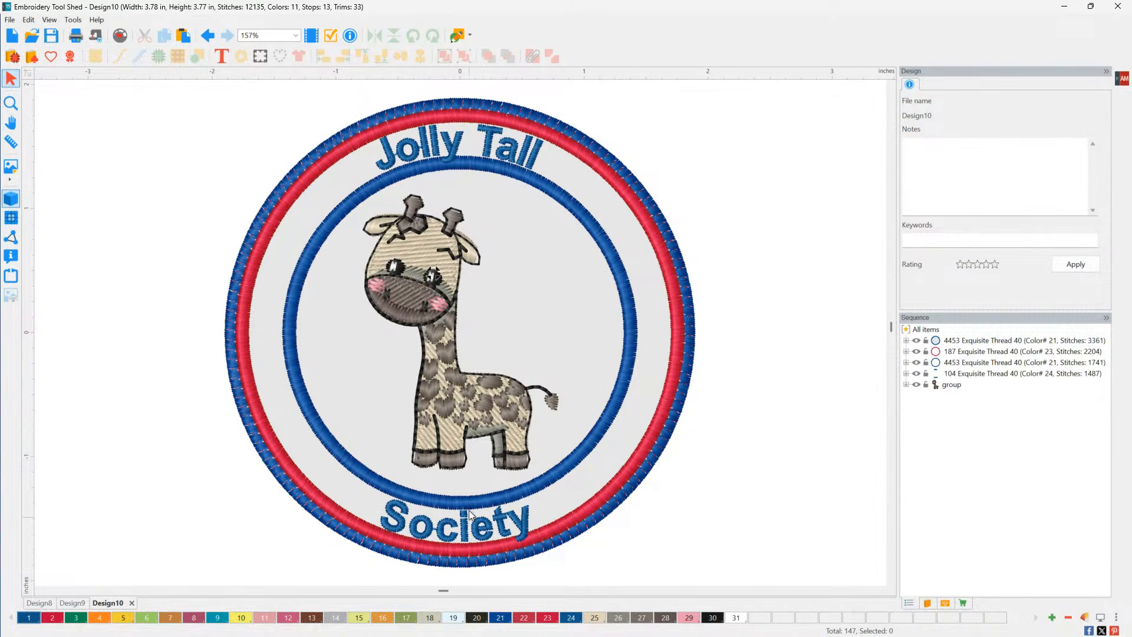
- Review the Cutter layout for the circular patch's outer applique shape, and close it without saving
left_click(446, 108)
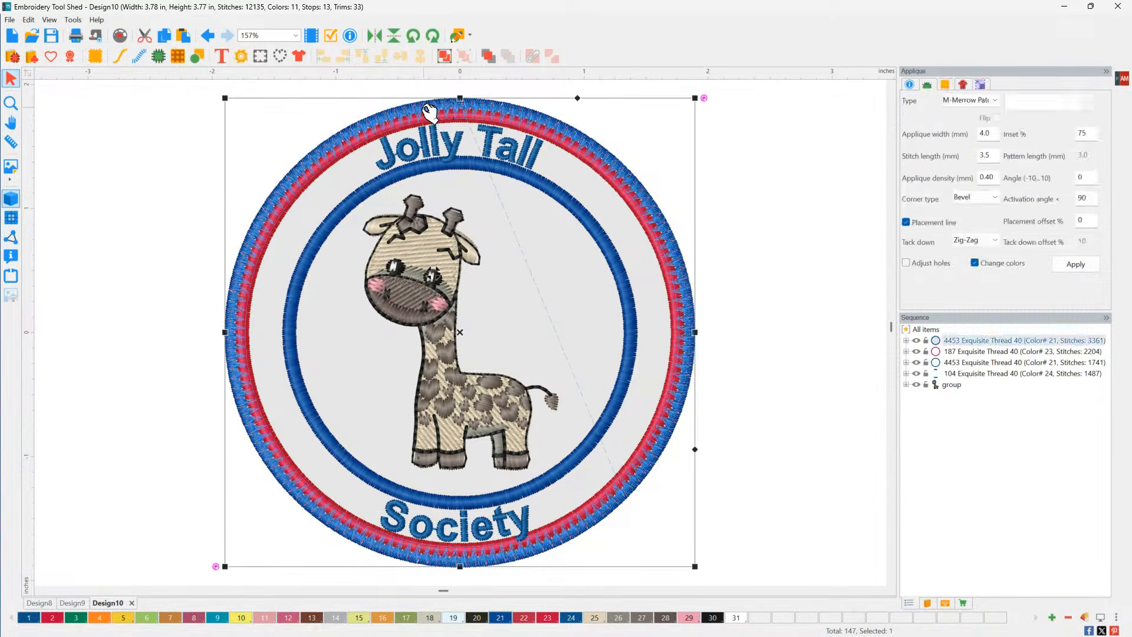
left_click(242, 56)
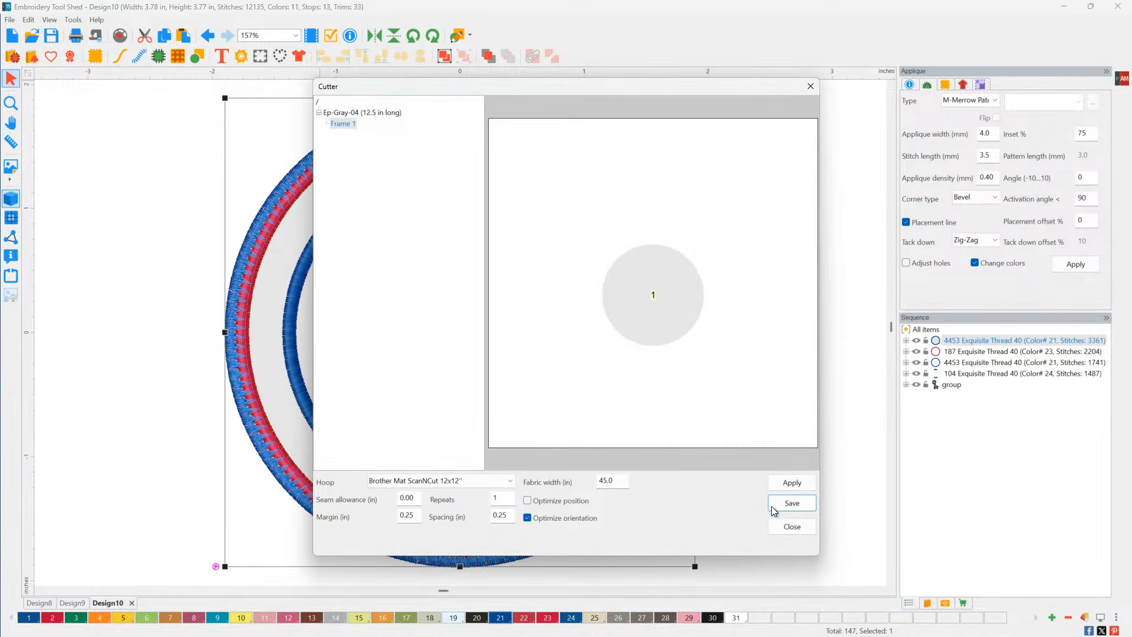
left_click(795, 528)
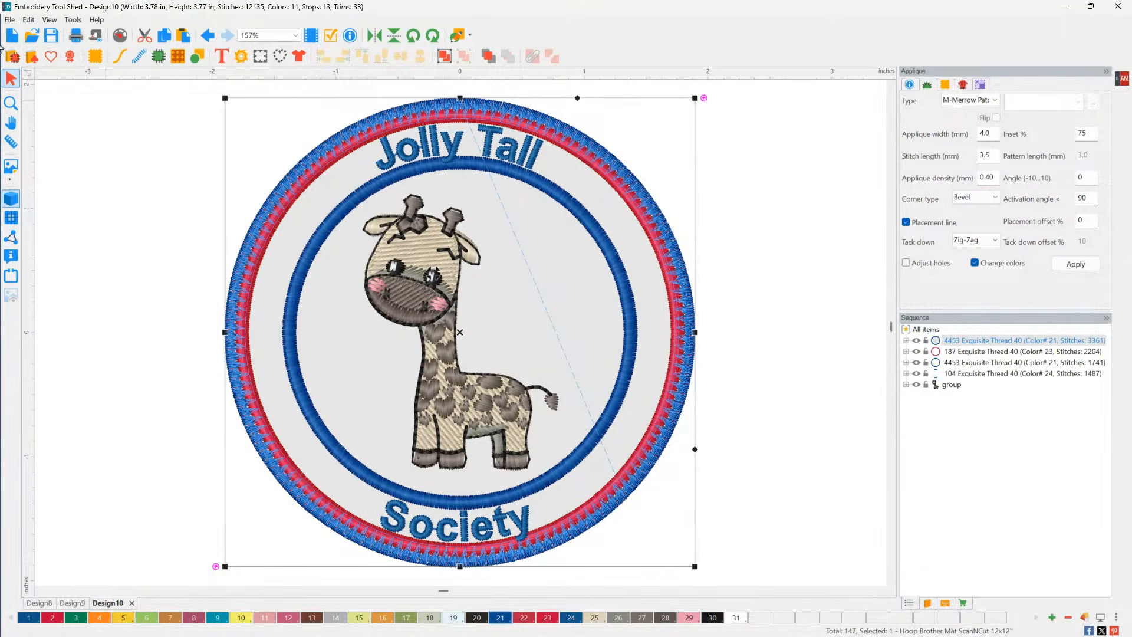
- Create a new blank design, place a text object in its upper-left area and change its wording to "Olive"
left_click(13, 35)
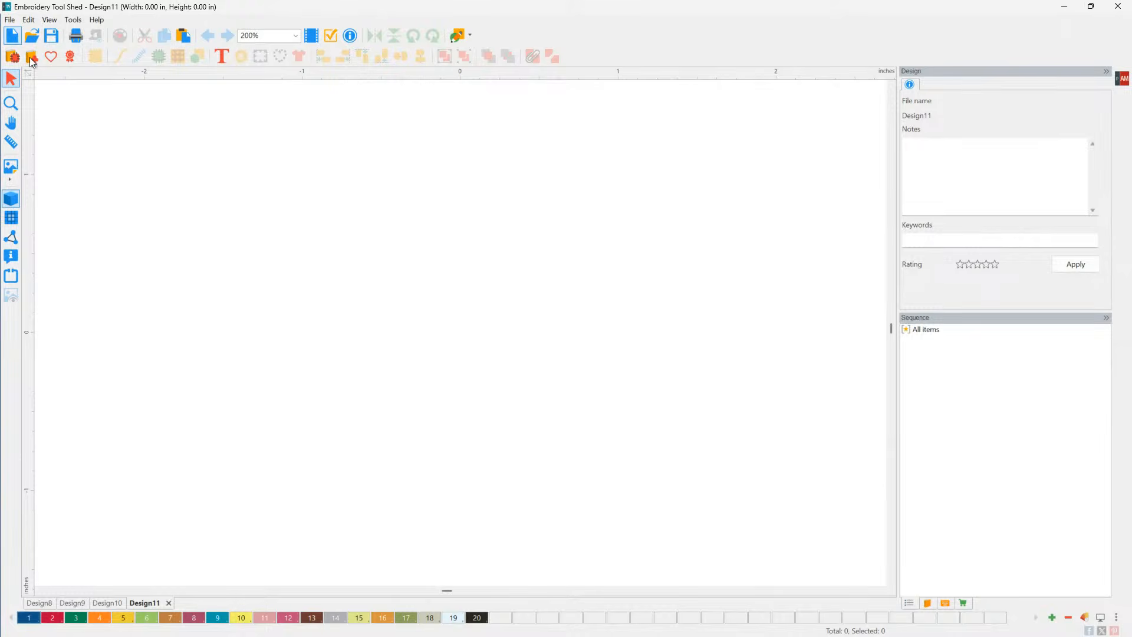
left_click(221, 57)
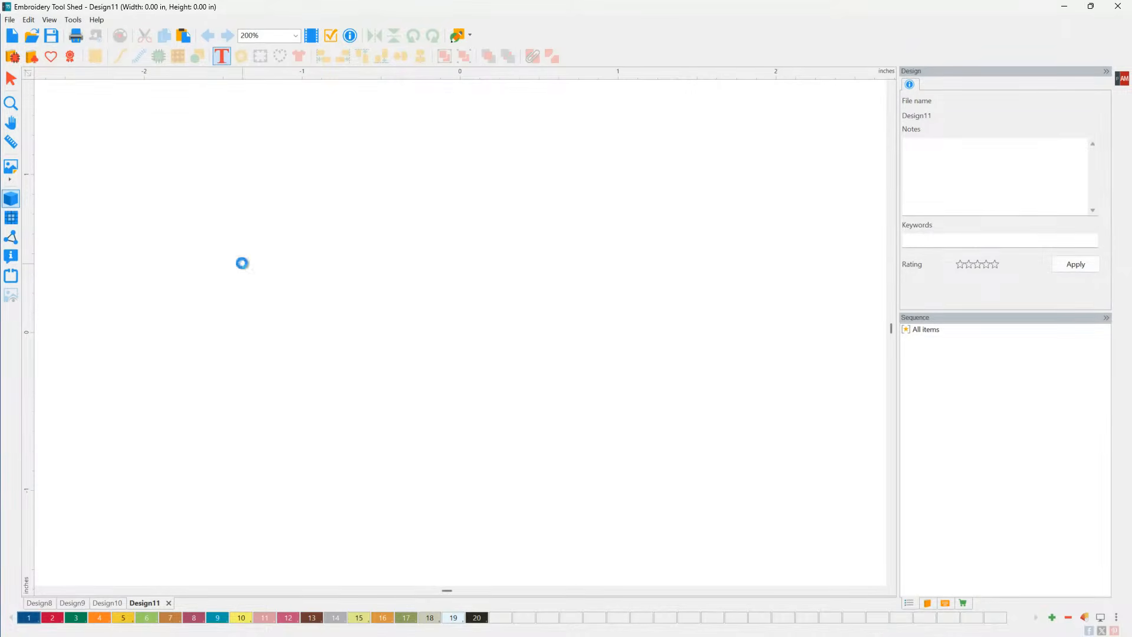
left_click(241, 265)
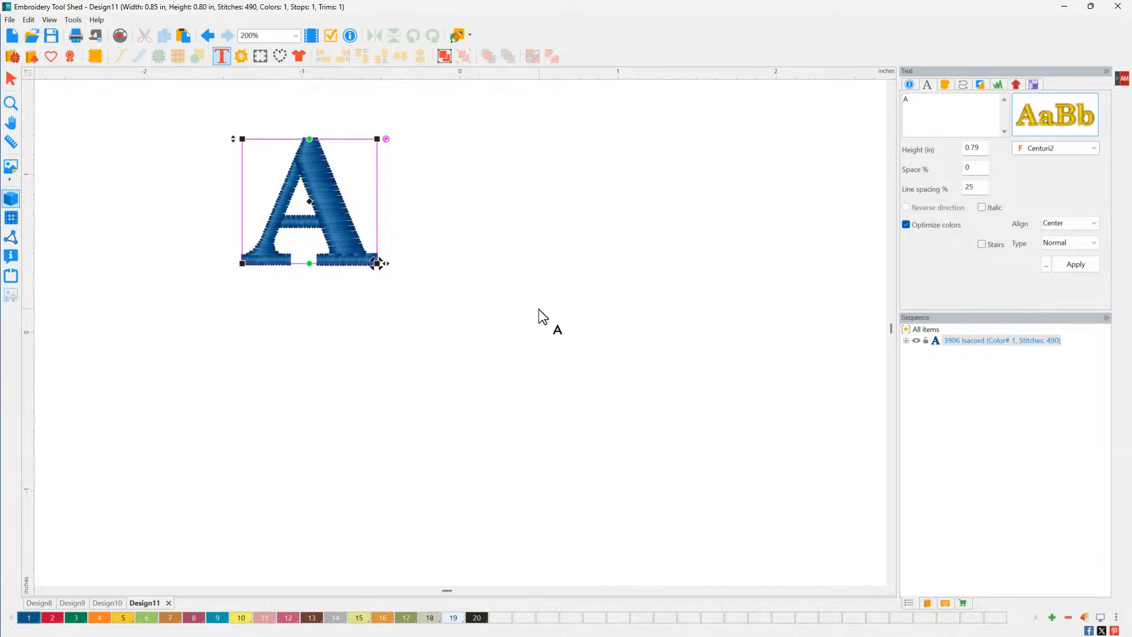
double_click(929, 102)
type("Olive")
- Set the lettering's font to Bauhaus, apply the text changes and finish text editing
left_click(1057, 119)
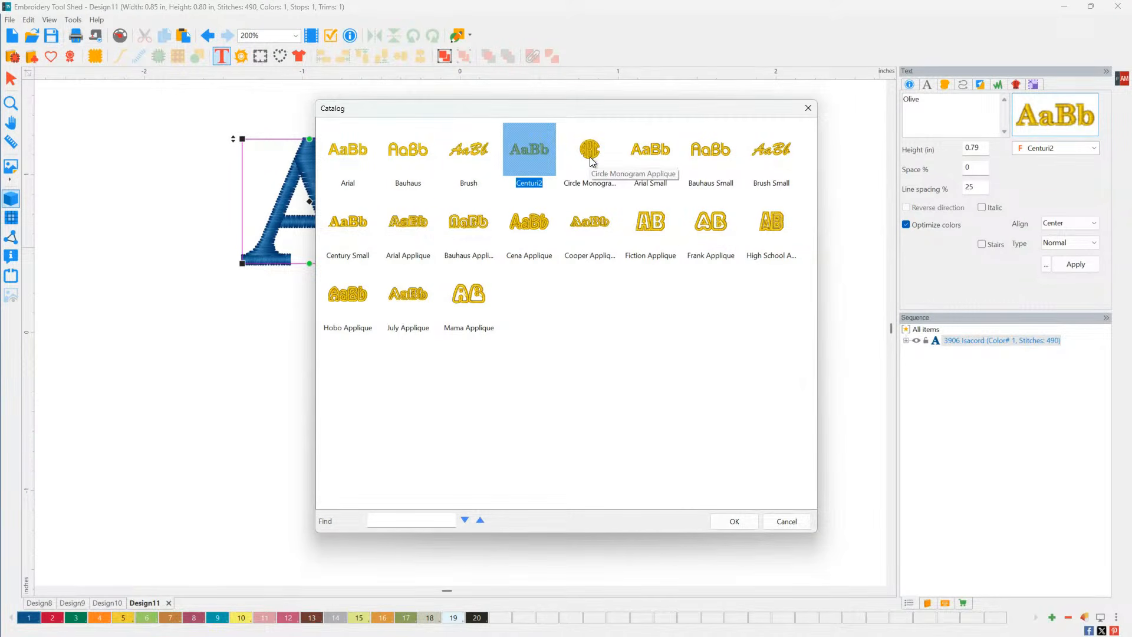
left_click(418, 162)
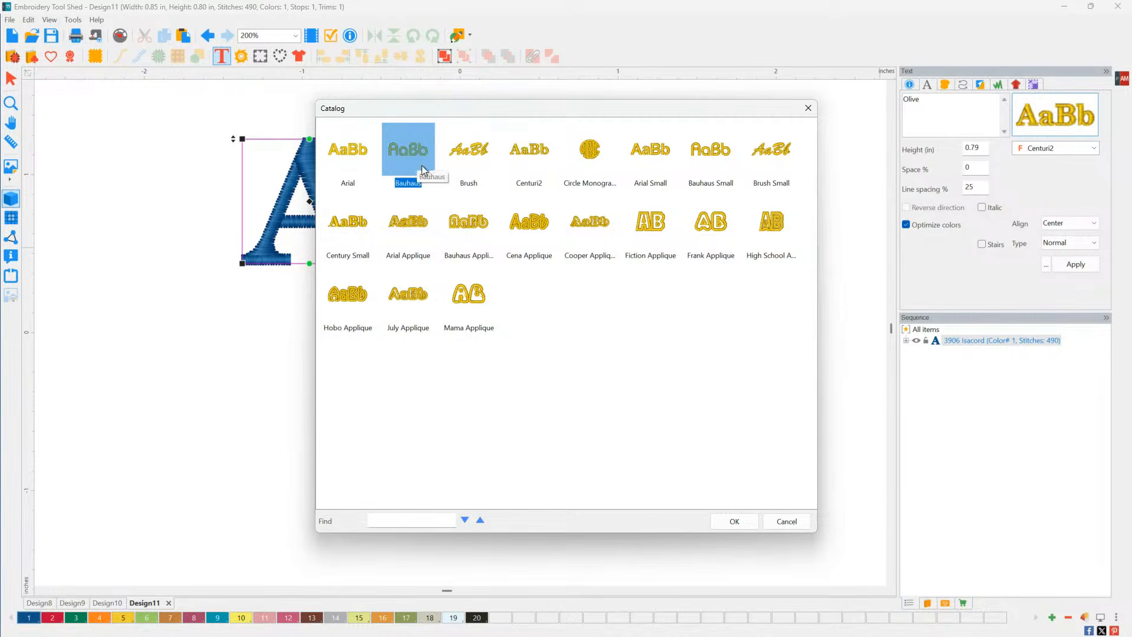
left_click(733, 522)
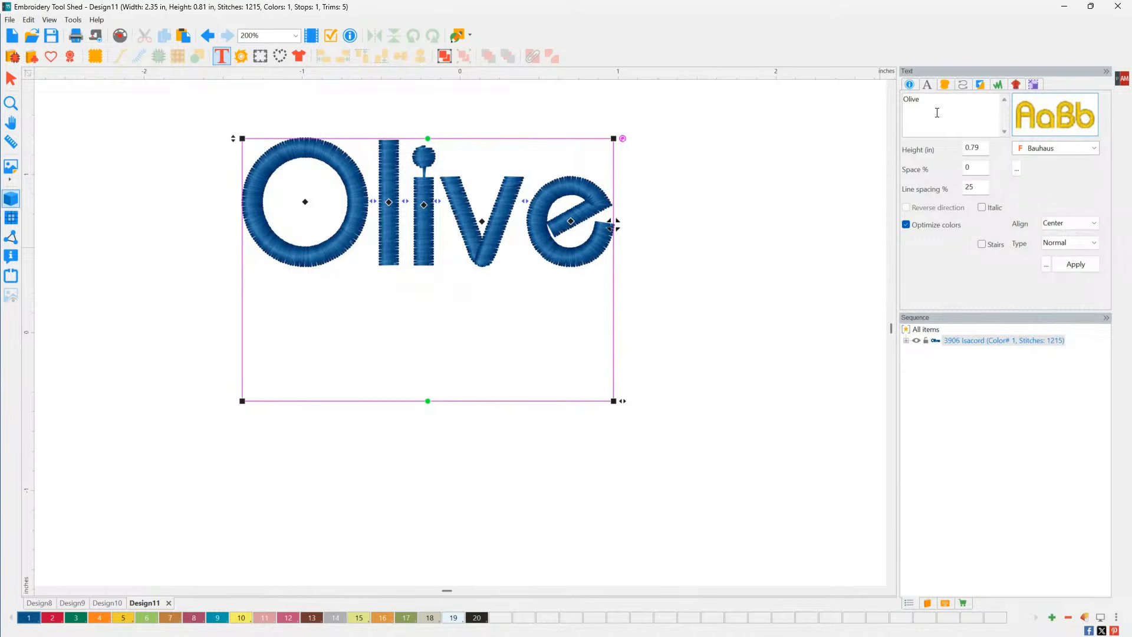
left_click(1079, 269)
right_click(709, 329)
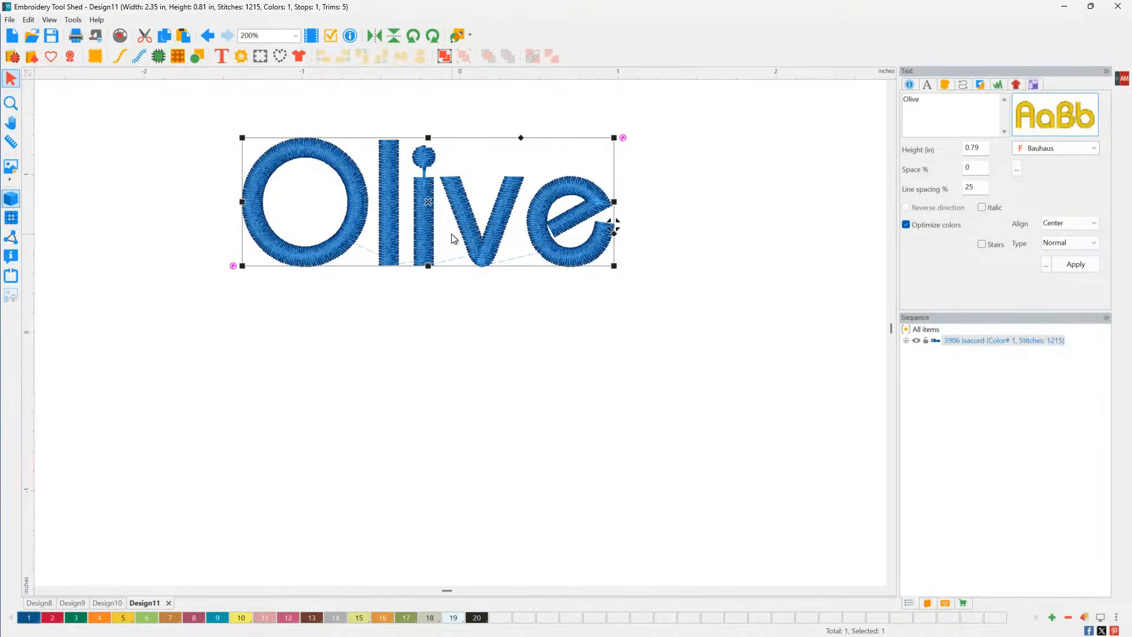
- Insert the Butterflies charm from the Gardening Plants Flowers category into the design
left_click(33, 57)
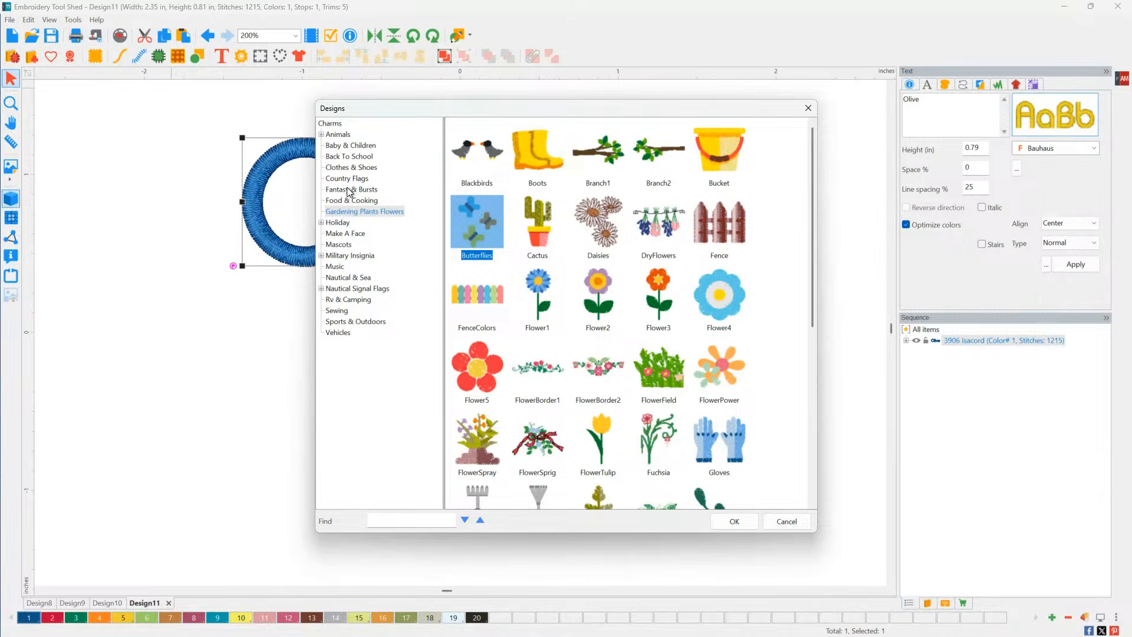
left_click(378, 201)
left_click(368, 211)
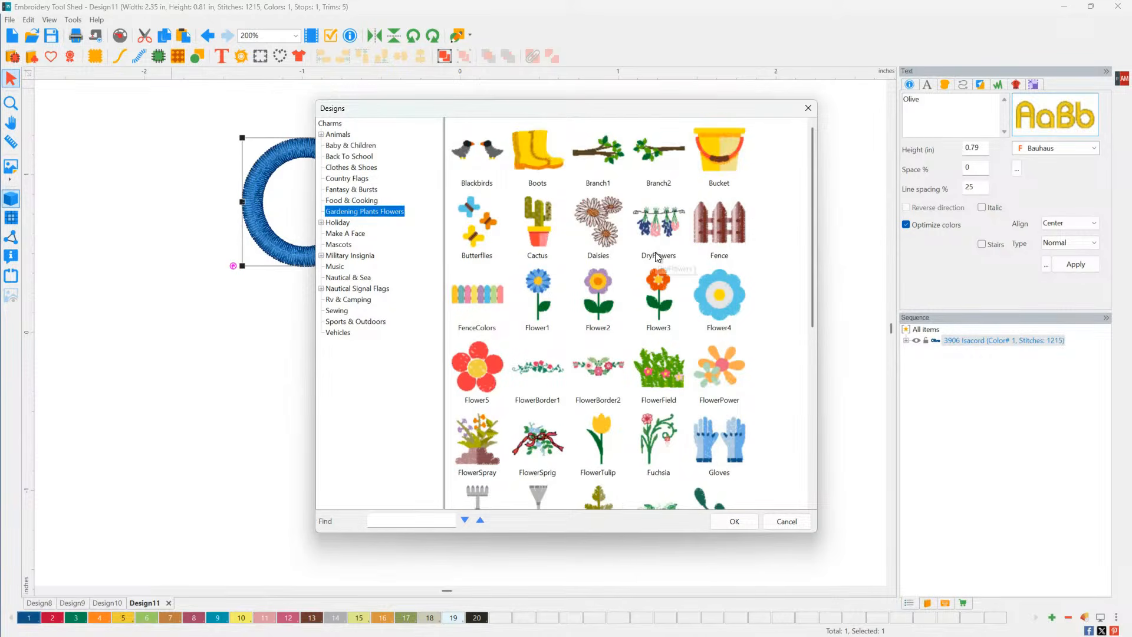
scroll(651, 256, "down", 3)
scroll(648, 258, "down", 3)
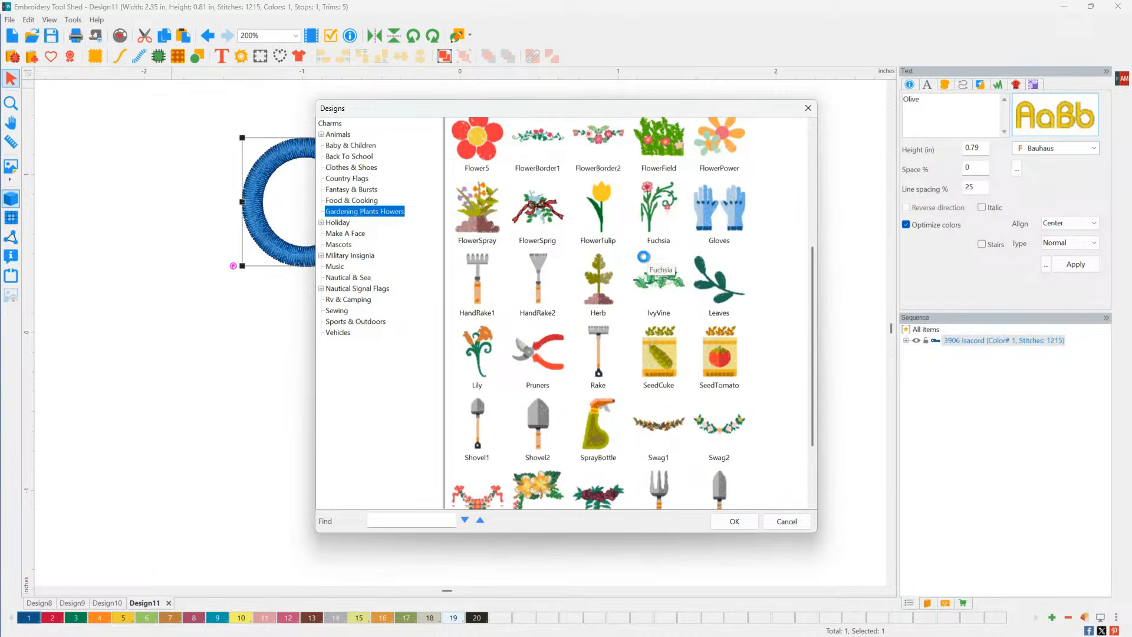
scroll(642, 255, "up", 6)
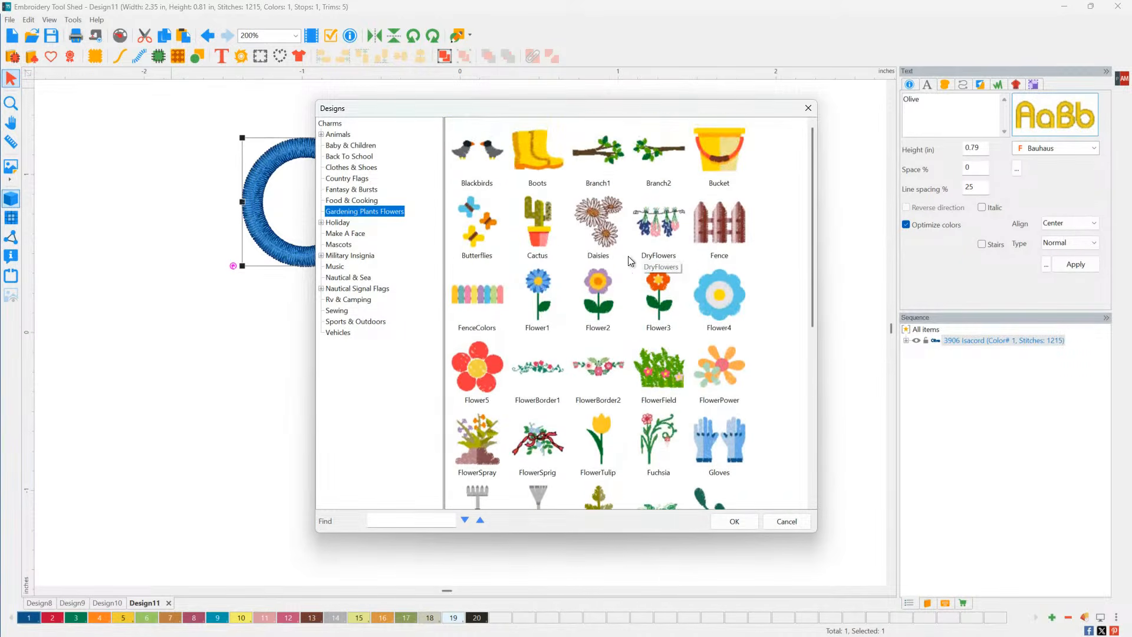
left_click(479, 235)
left_click(734, 521)
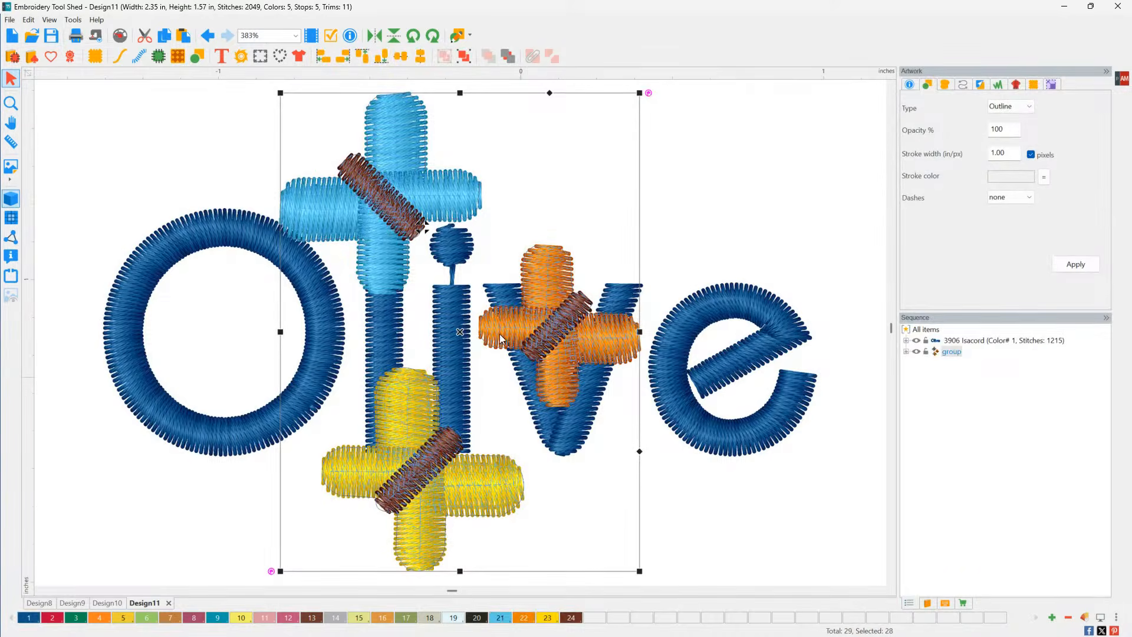
- Move the butterfly group to the left of the Olive lettering and ungroup it
scroll(498, 370, "down", 4)
left_click_drag(480, 333, 137, 370)
scroll(136, 370, "down", 4)
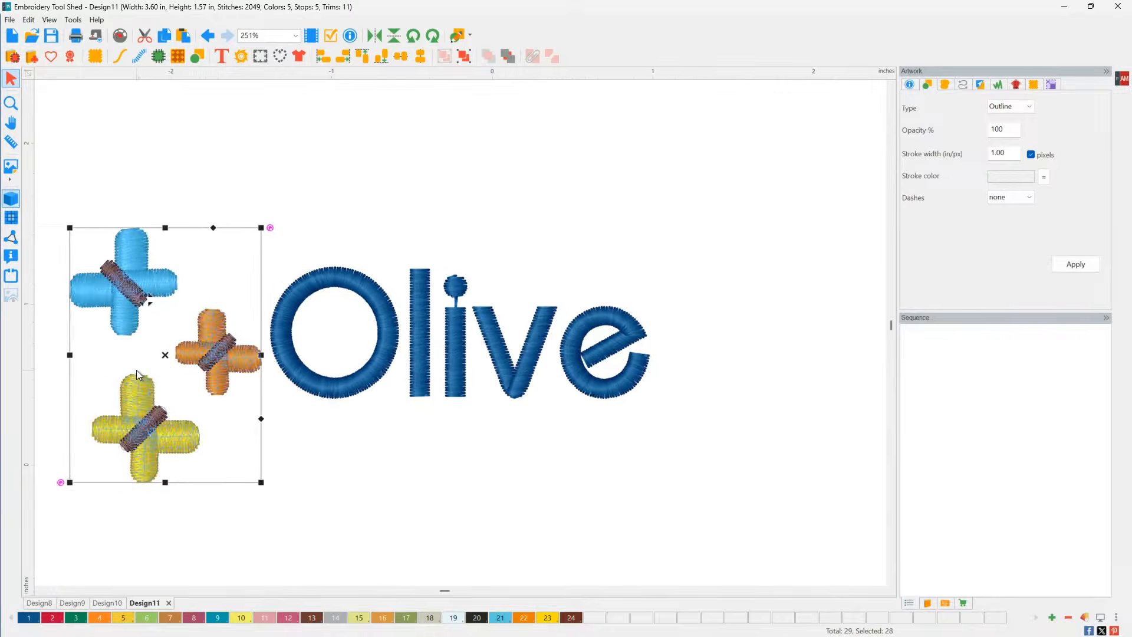
right_click(193, 421)
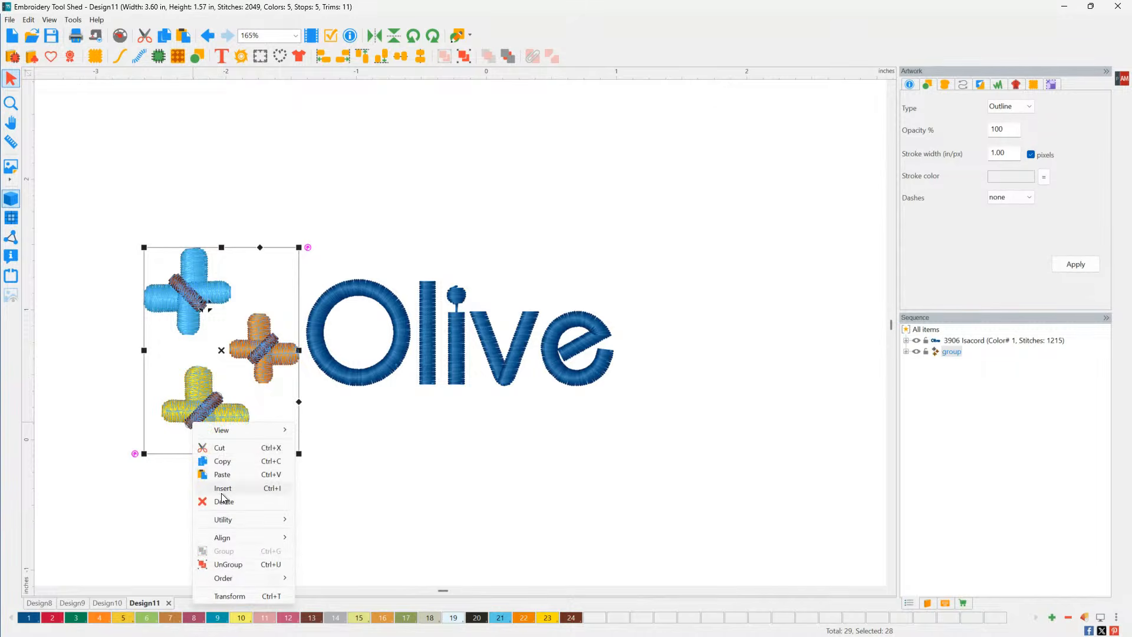
left_click(234, 567)
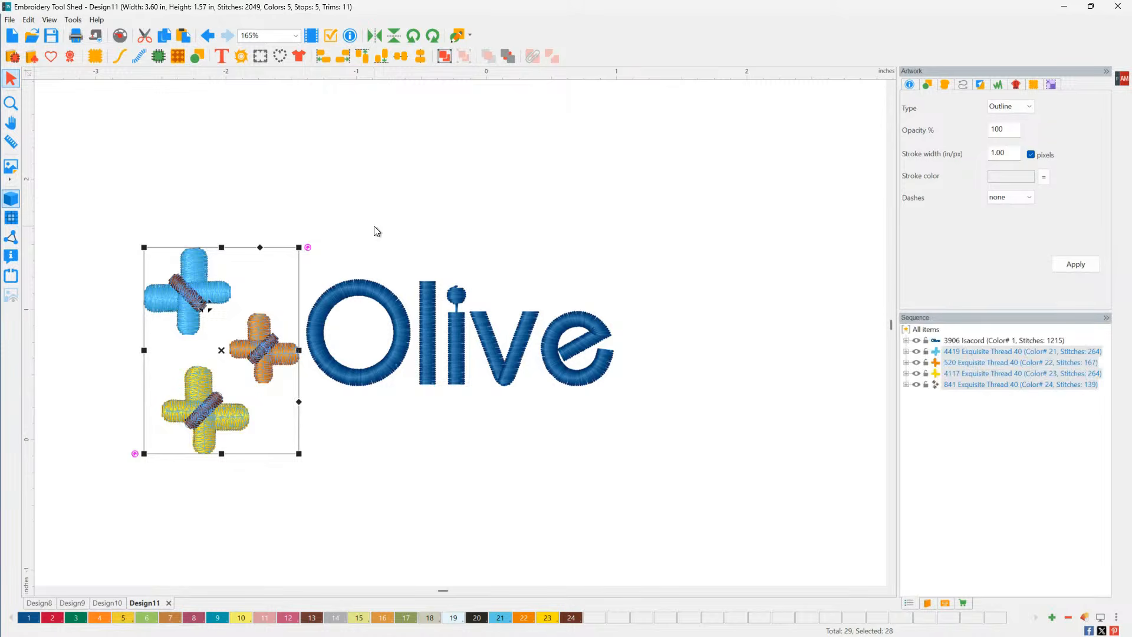
- Group the parts of the blue, yellow and orange butterflies so that each butterfly is its own separate group
left_click(103, 211)
left_click_drag(79, 212, 238, 345)
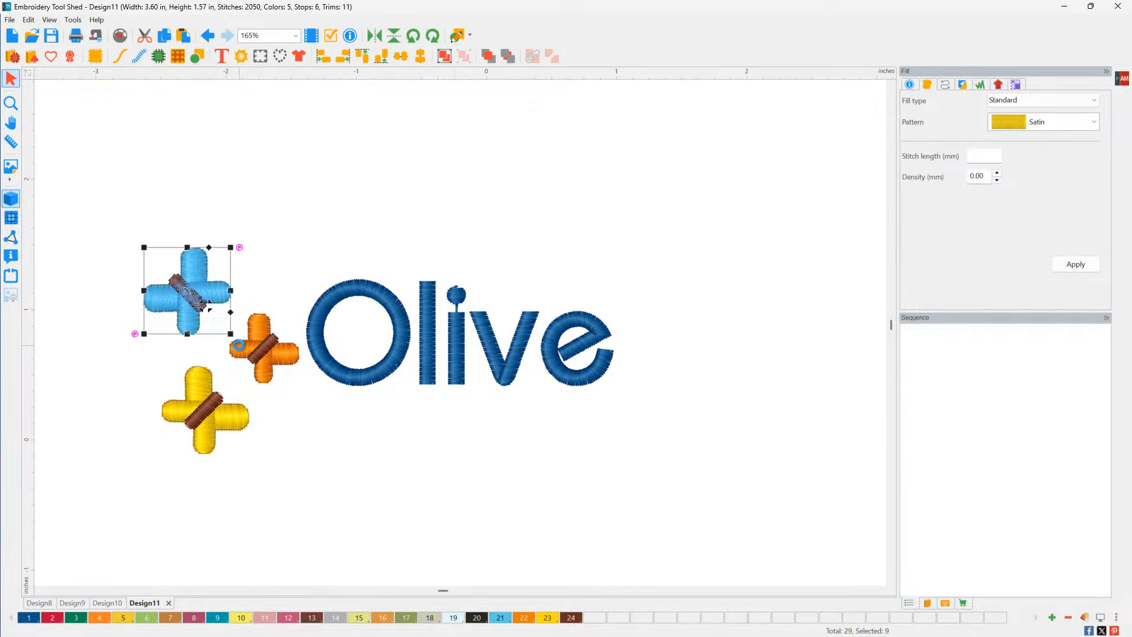
left_click_drag(125, 347, 254, 472)
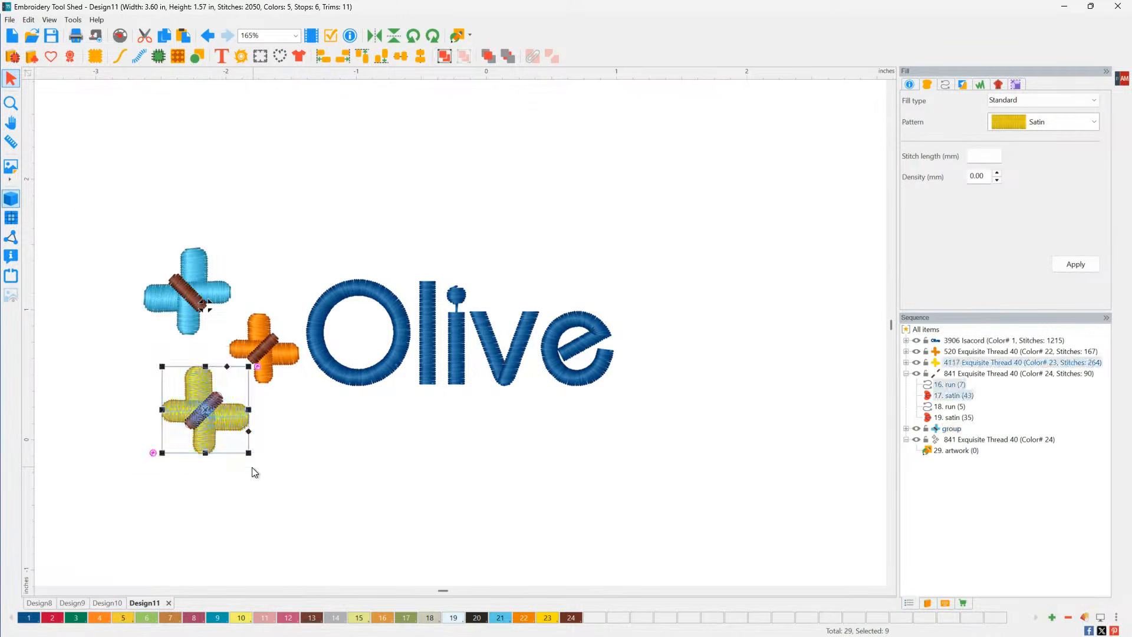
right_click(207, 399)
left_click(247, 530)
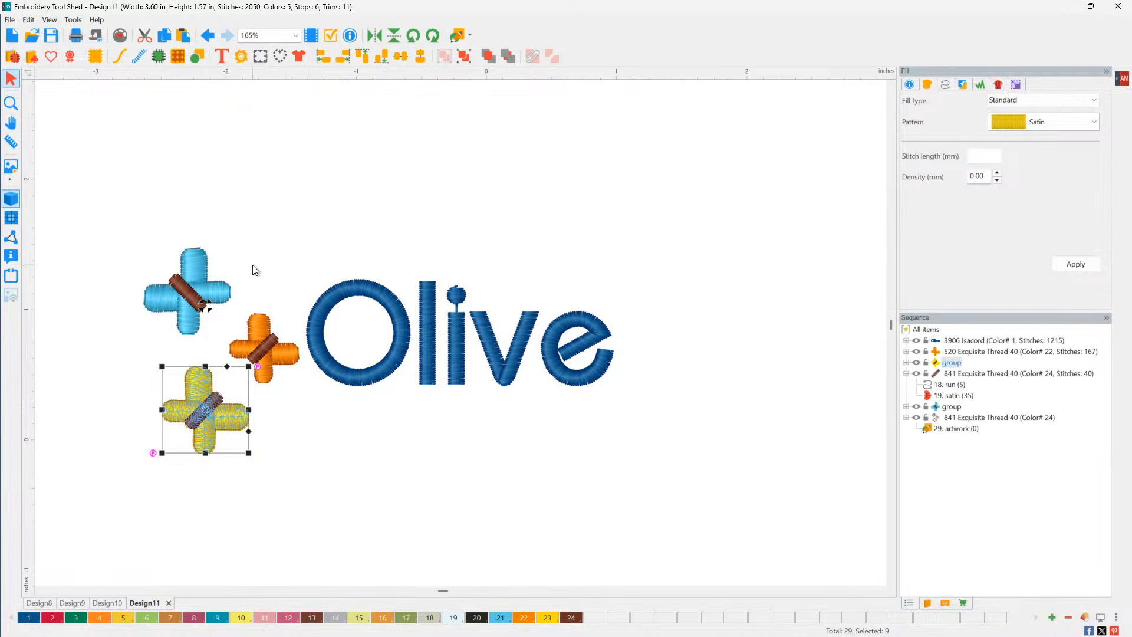
left_click_drag(224, 308, 303, 391)
key("ctrl+g")
left_click(303, 391)
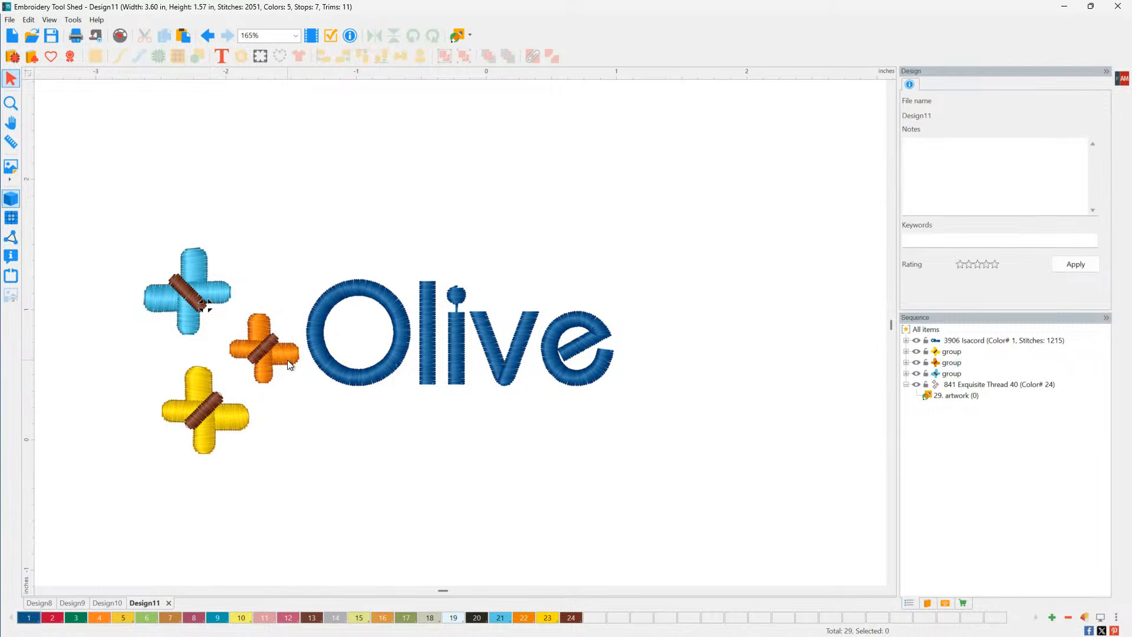
- Place the orange butterfly above and the yellow one below the right end of the lettering, and delete the leftover butterfly outline artwork
left_click_drag(265, 345, 626, 291)
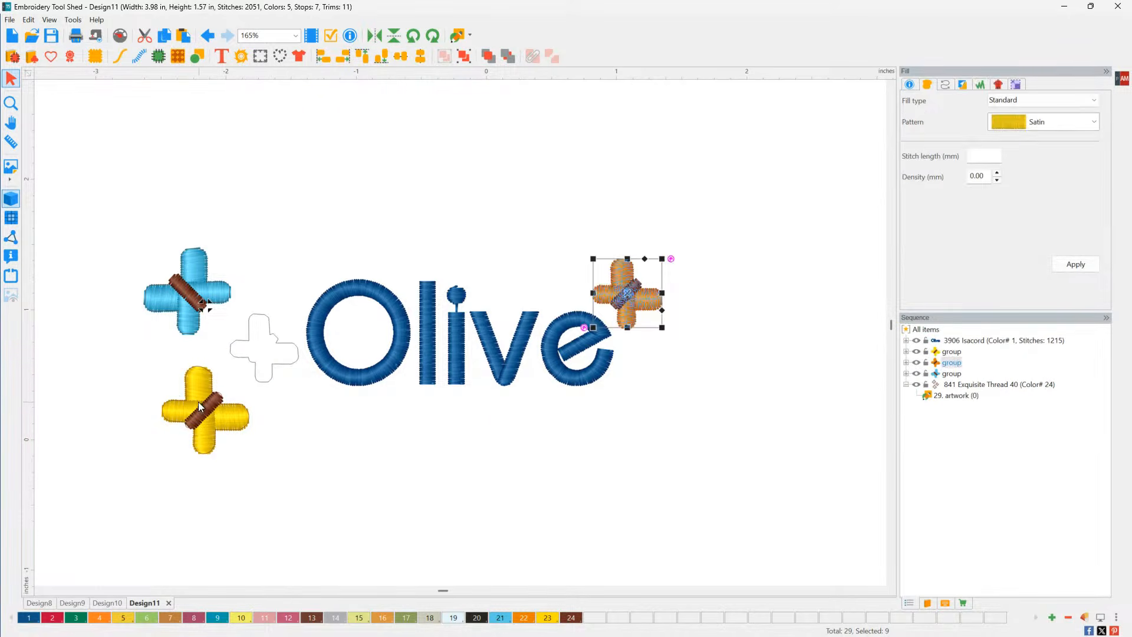
left_click_drag(203, 409, 639, 419)
left_click(246, 410)
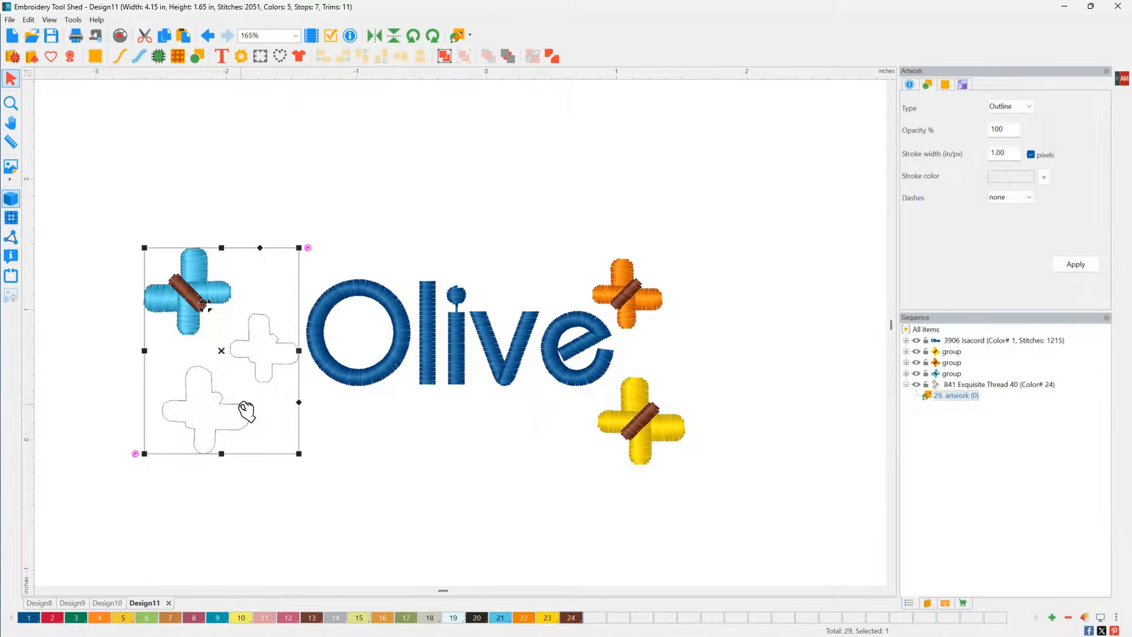
key("Delete")
- Move the blue butterfly to the lower left of the letter O and rotate it counterclockwise
left_click_drag(193, 298, 256, 389)
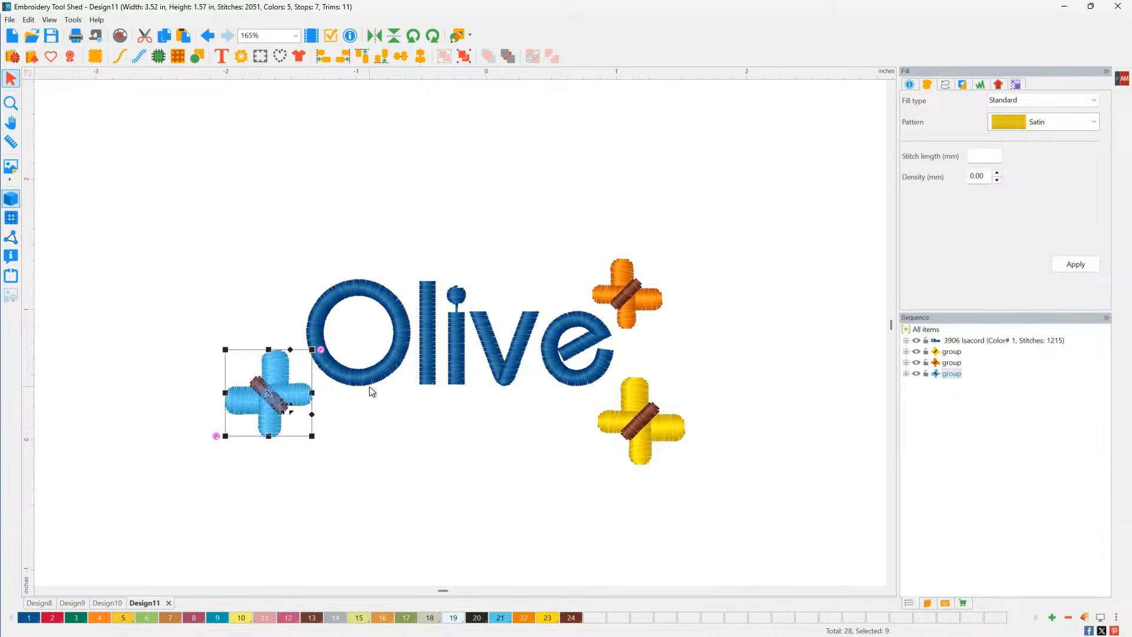
left_click_drag(321, 349, 265, 306)
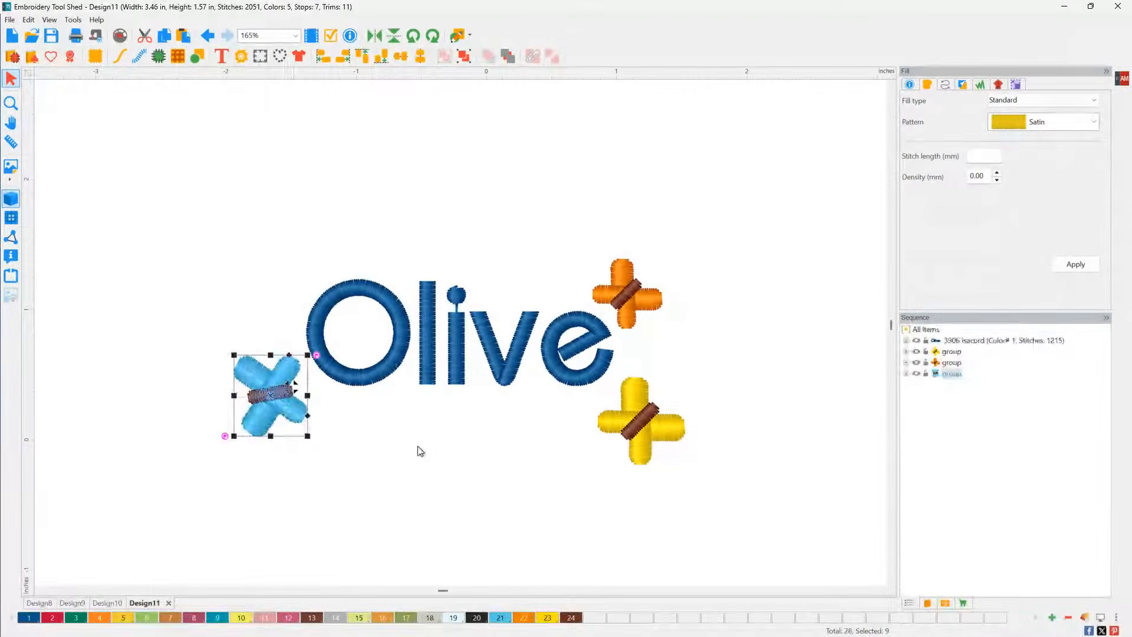
- Rotate the yellow butterfly slightly clockwise and shrink it to about 70%
left_click(645, 429)
left_click(695, 367)
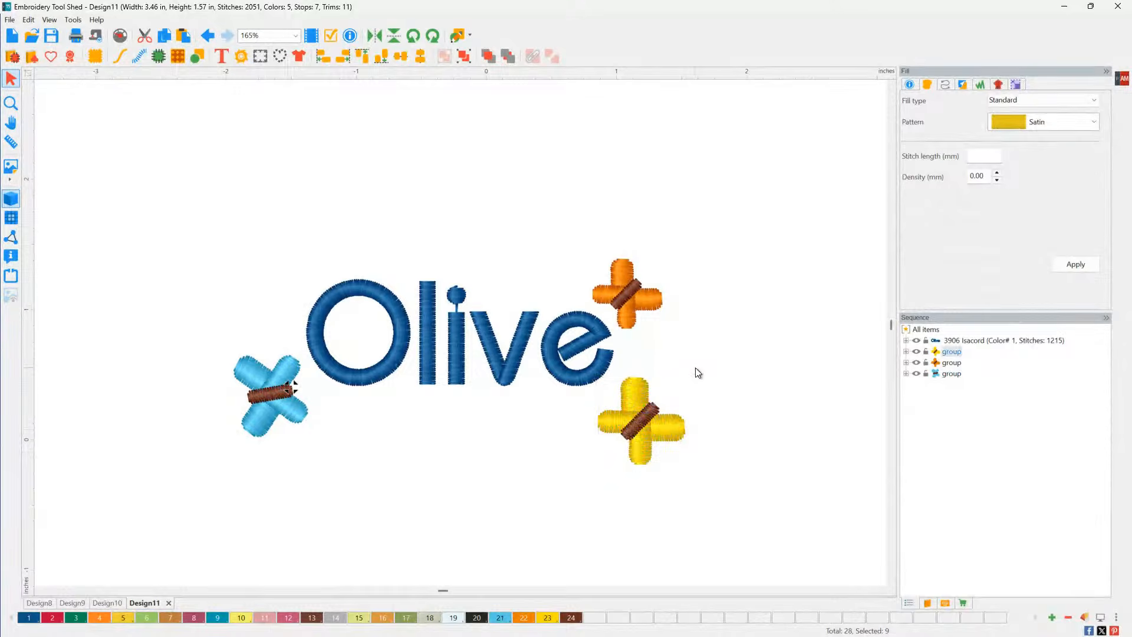
left_click(667, 399)
left_click_drag(689, 376, 698, 395)
left_click_drag(682, 463, 656, 432)
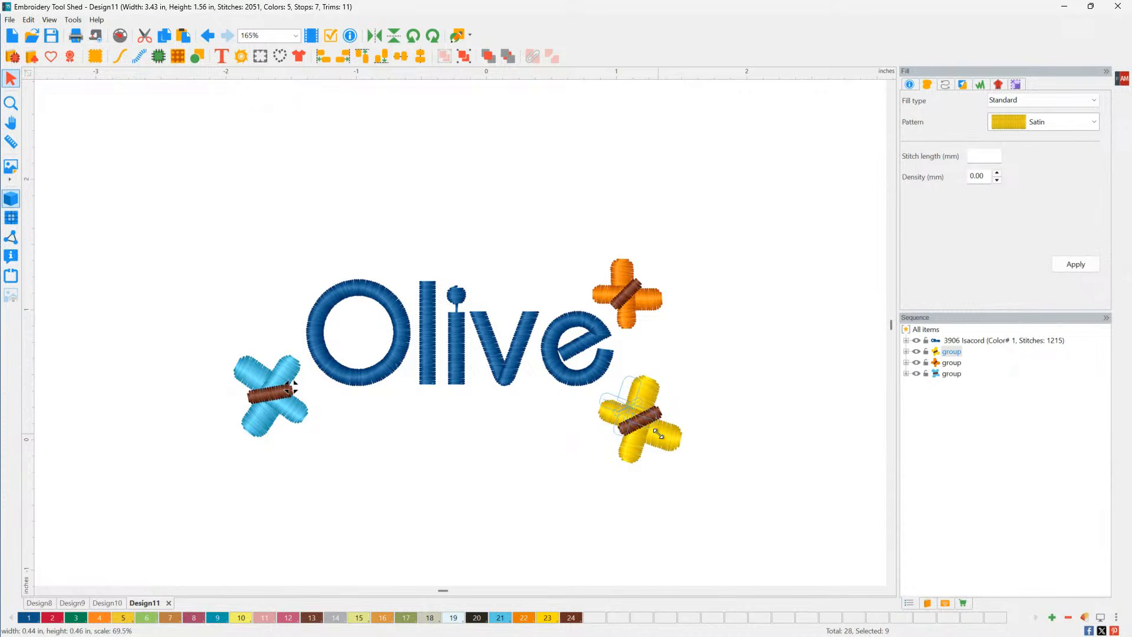
- Shrink the orange butterfly slightly from its upper-left corner and clear the selection
left_click(627, 293)
left_click_drag(594, 259, 599, 265)
left_click(767, 447)
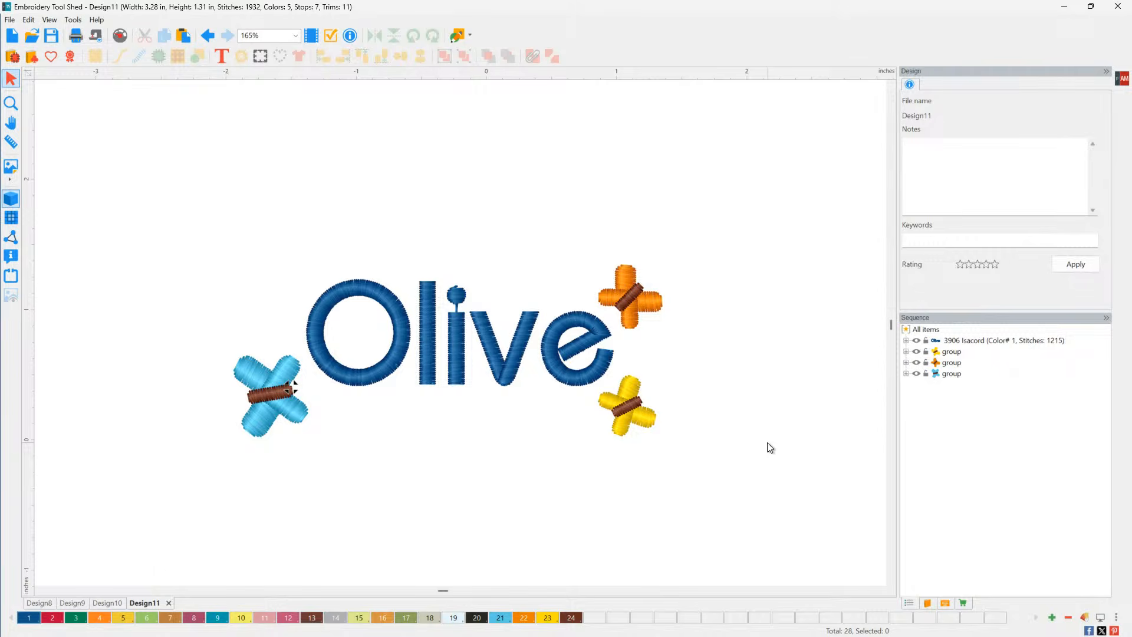
- Create a united outline around the lettering and all butterflies at a distance of 0.20 in with round joins
left_click_drag(134, 191, 854, 548)
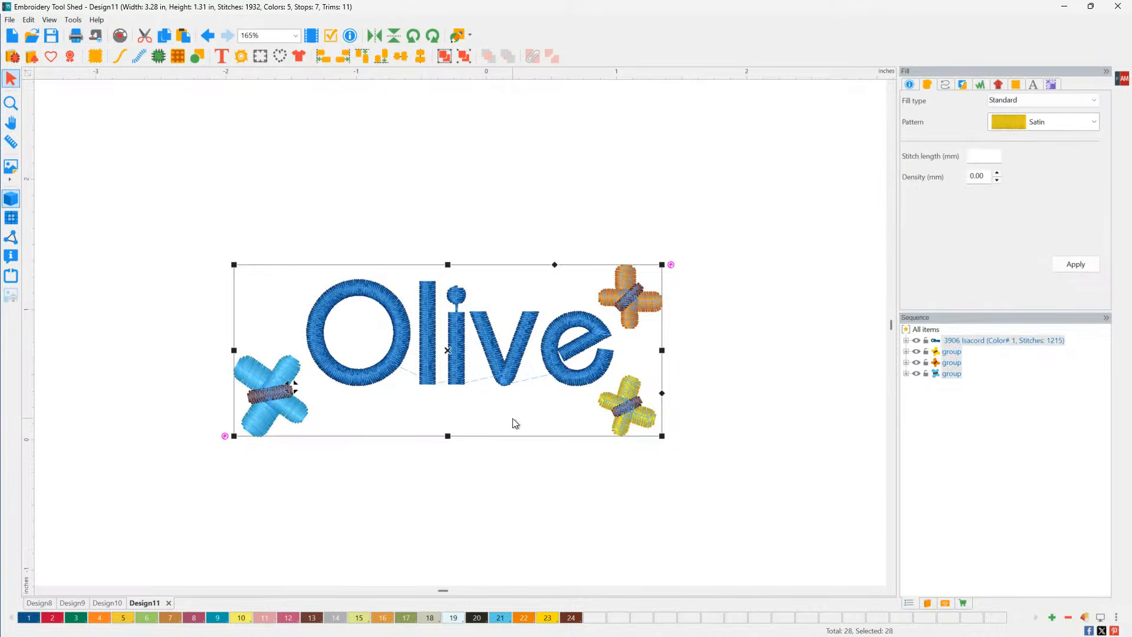
left_click(279, 58)
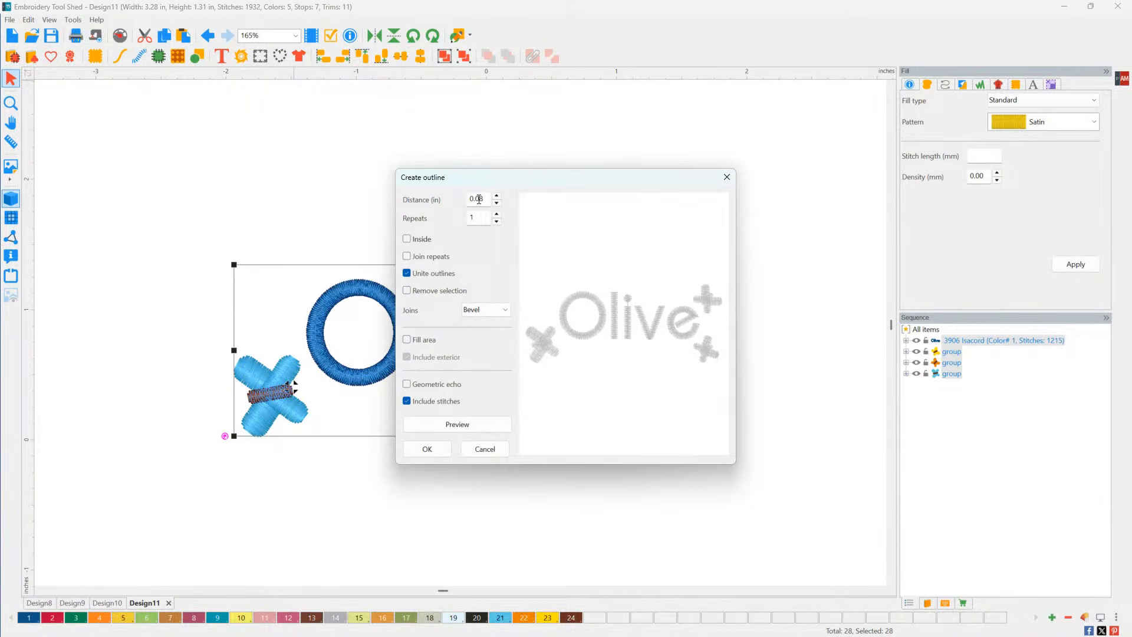
type("2")
left_click(505, 309)
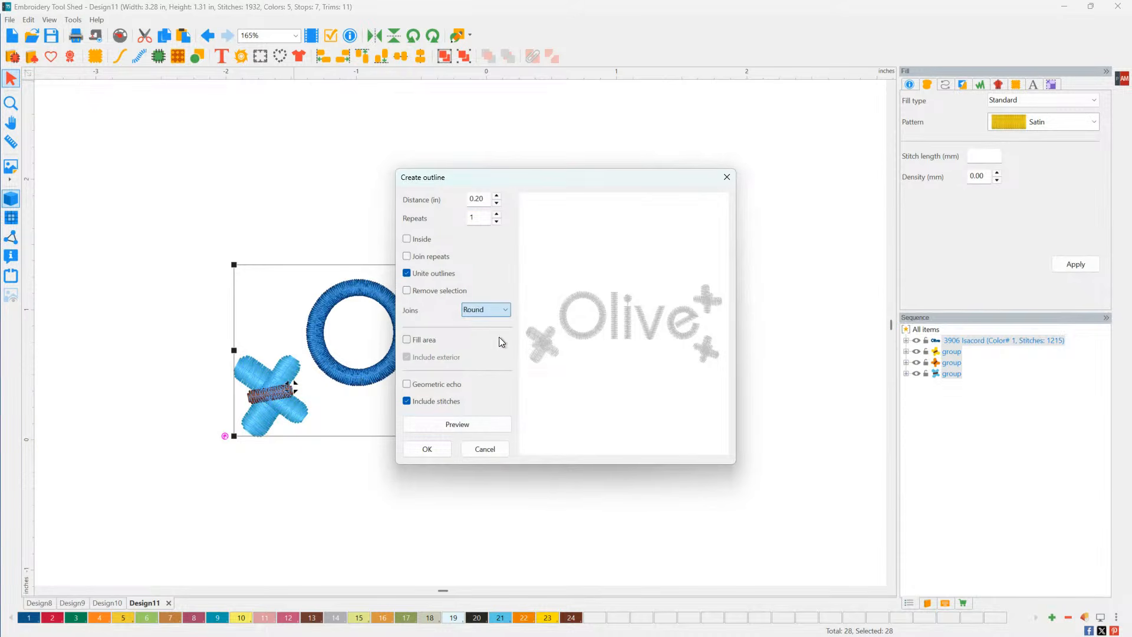
left_click(475, 325)
left_click(480, 426)
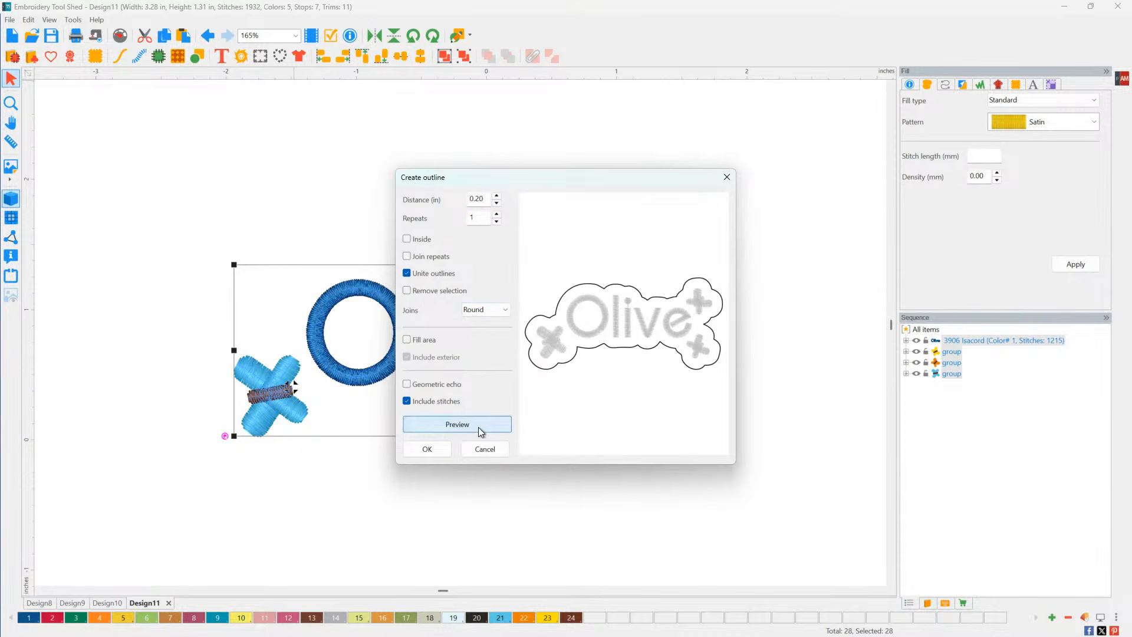
left_click(426, 448)
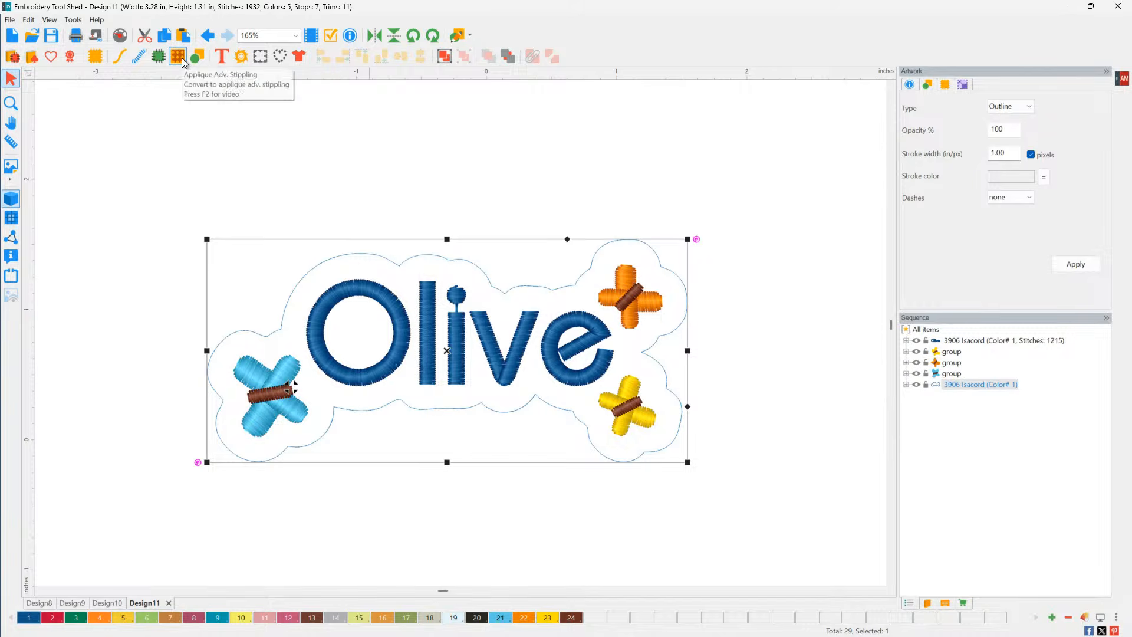
- Review the Cutter layout for the new outline shape and close it without saving
left_click(240, 57)
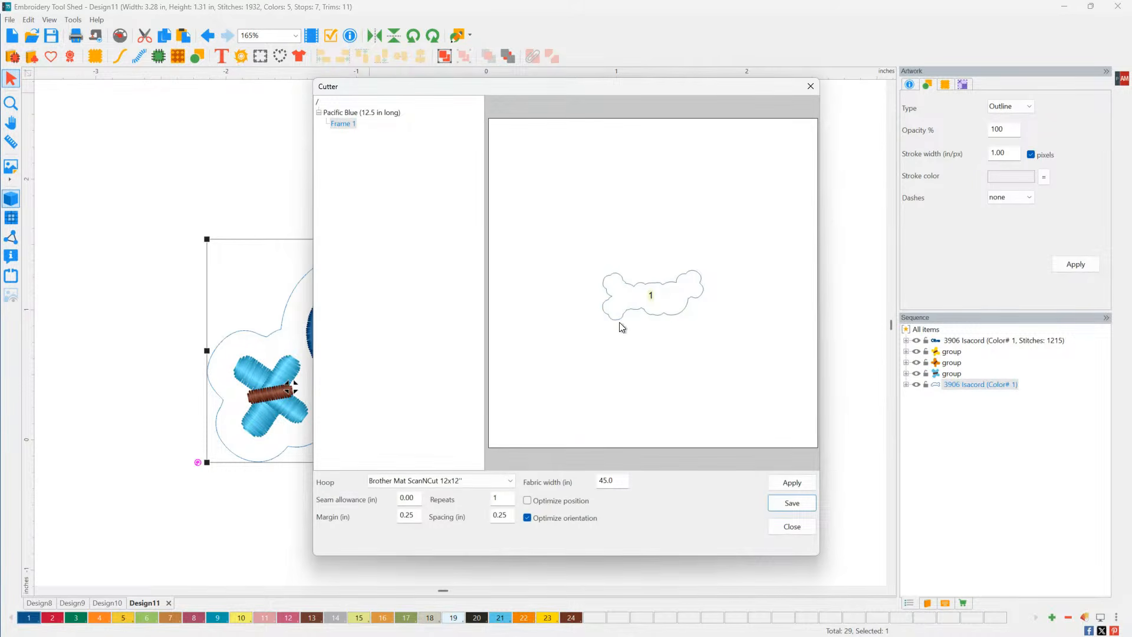
left_click(791, 526)
- Convert the outline to a steil border and apply the PAM Precut Merrow Patch style to it
left_click(140, 57)
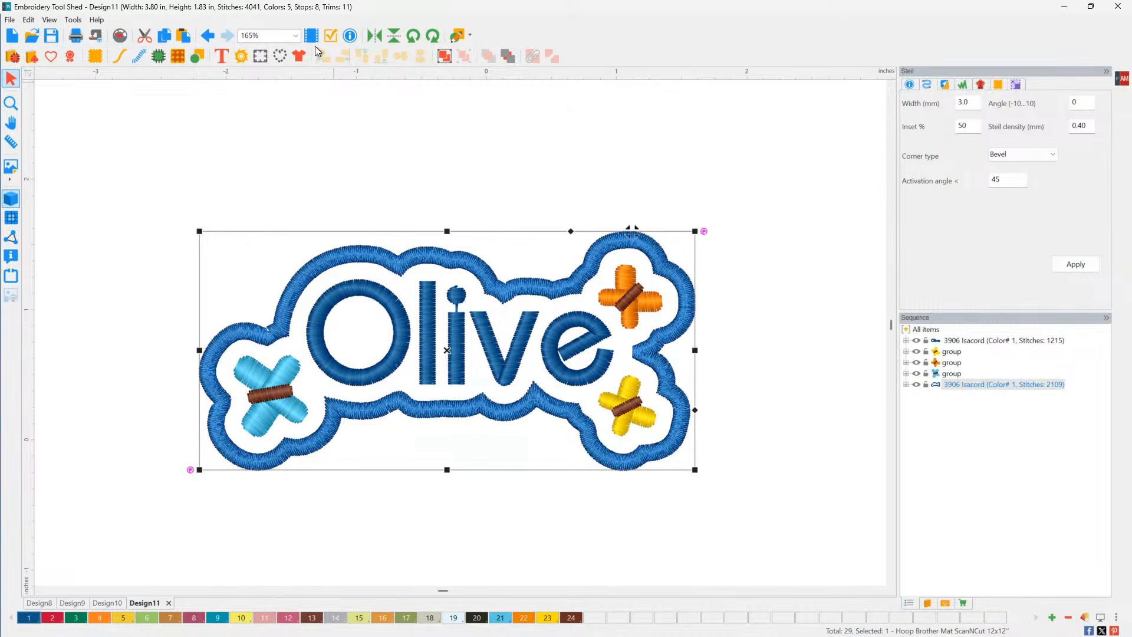
left_click(299, 57)
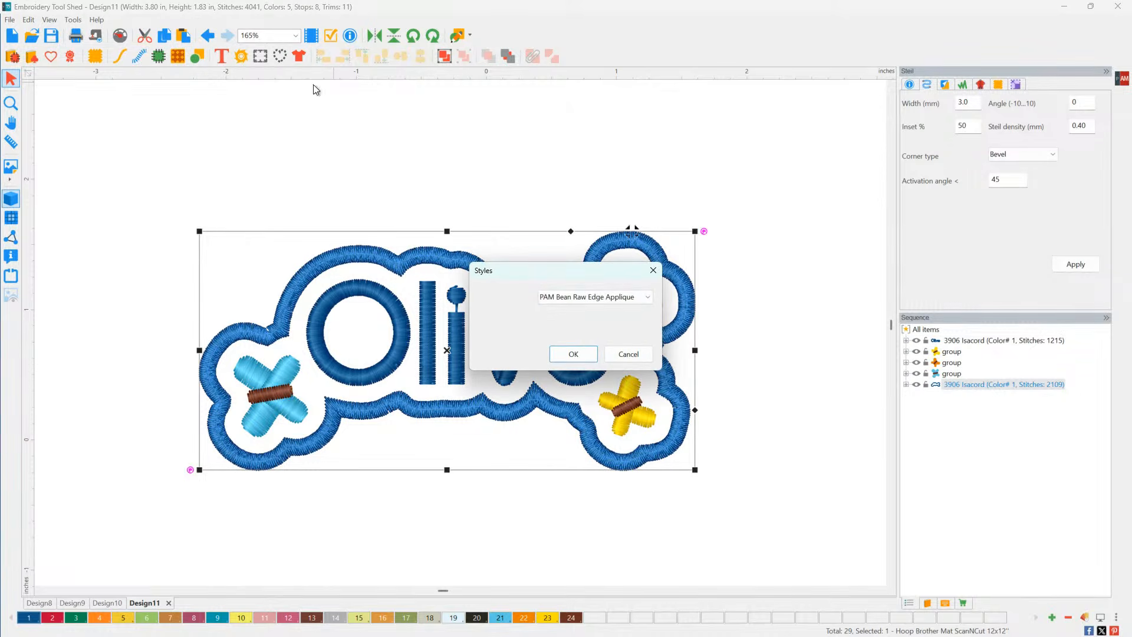
left_click(647, 297)
left_click(613, 346)
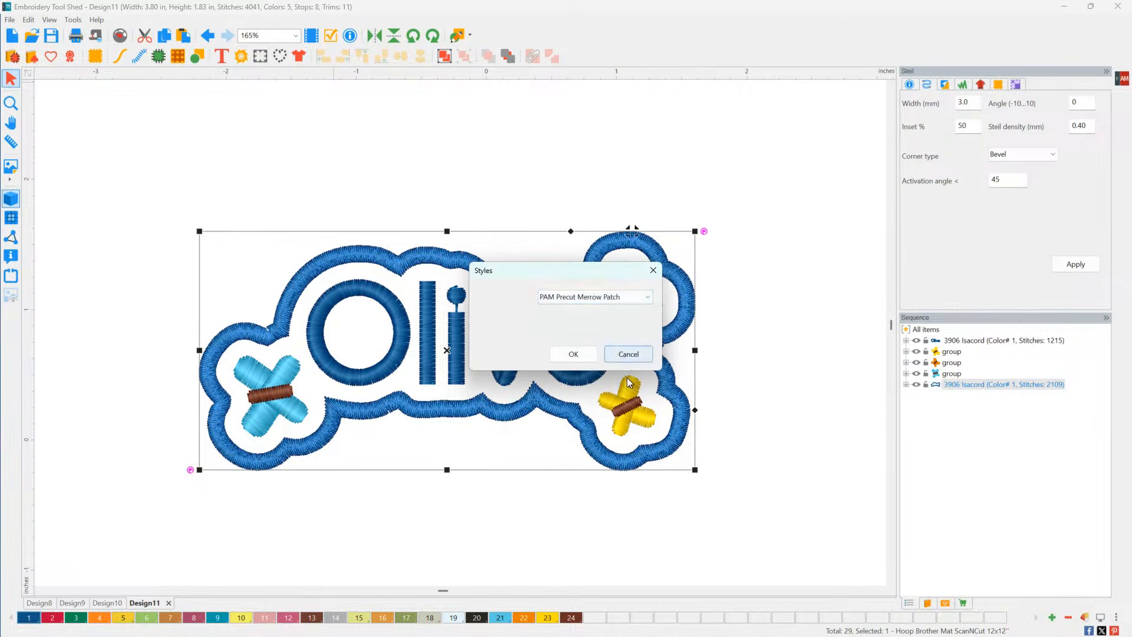
left_click(573, 354)
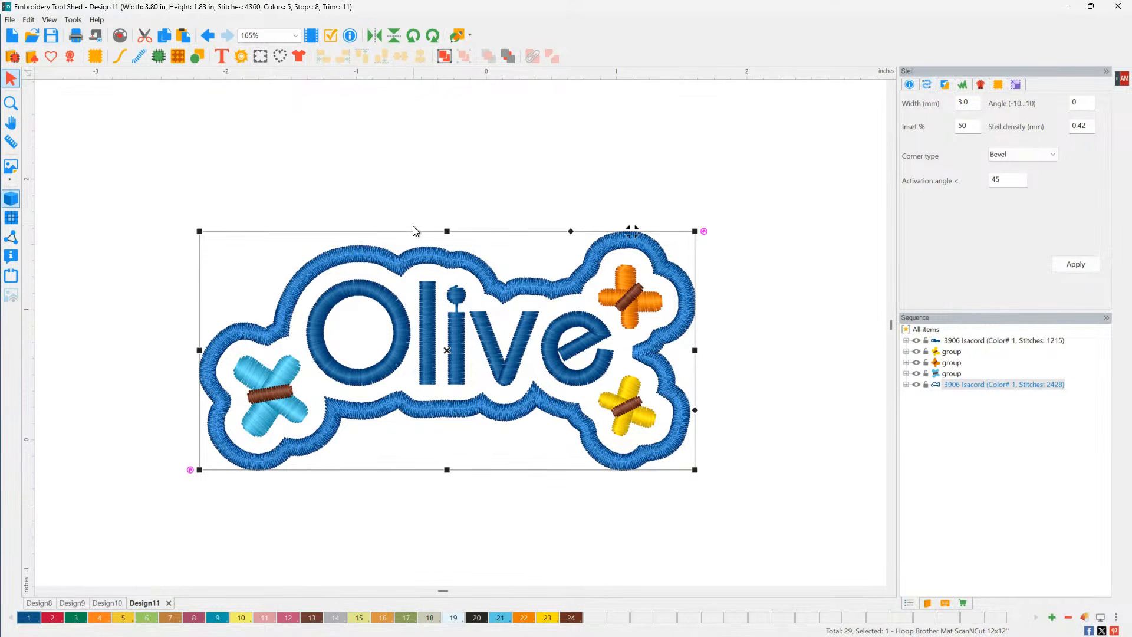
- Simulate the stitch-out of the Olive patch from the first stitch to the last, and leave the simulation
left_click(120, 35)
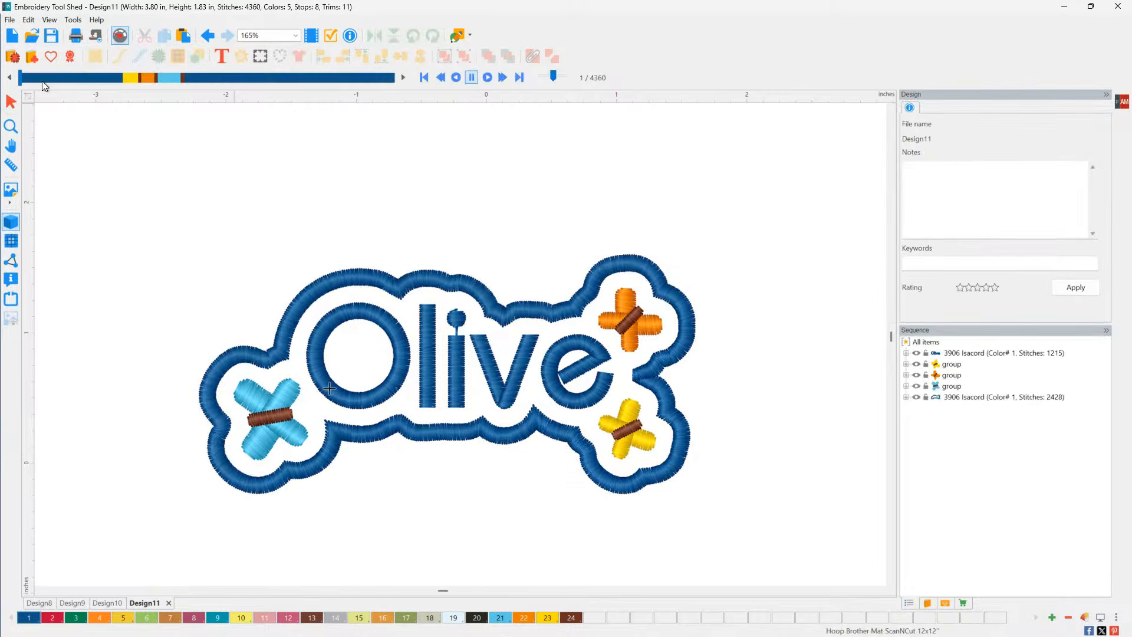
left_click_drag(25, 77, 411, 95)
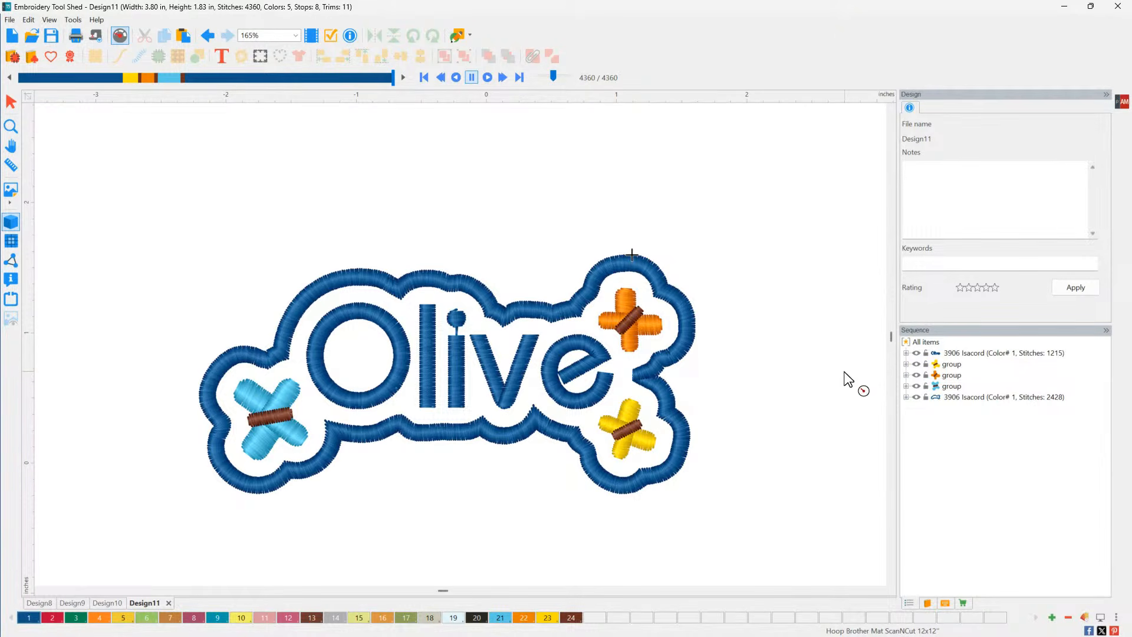
left_click(976, 401)
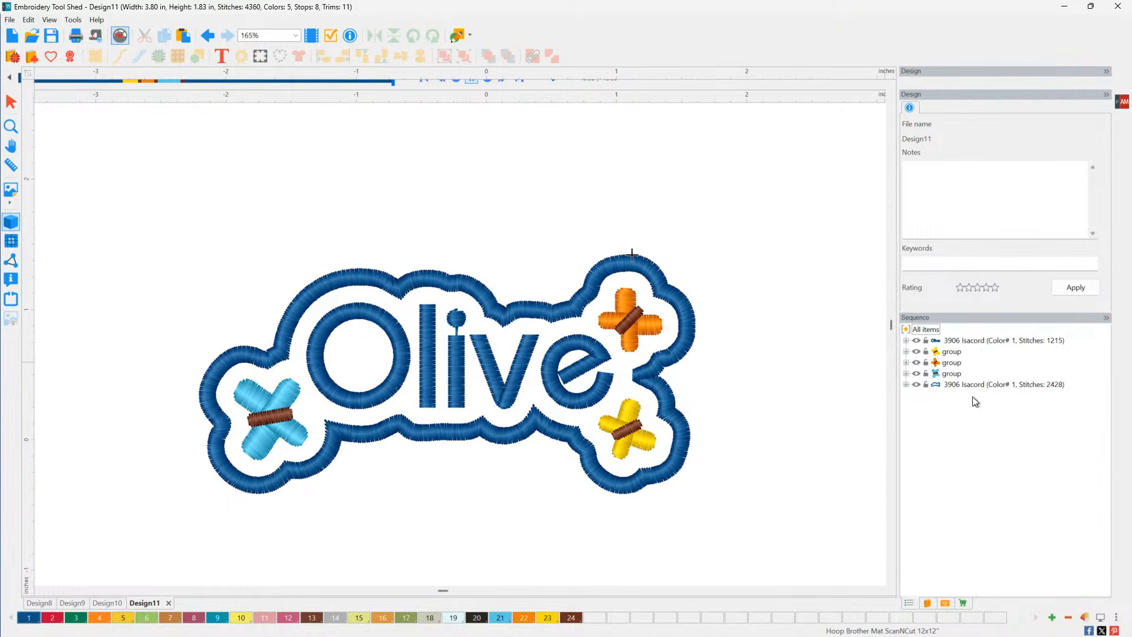
- Move the steil border to the start of the sewing sequence and simulate the full stitch-out again
left_click(969, 387)
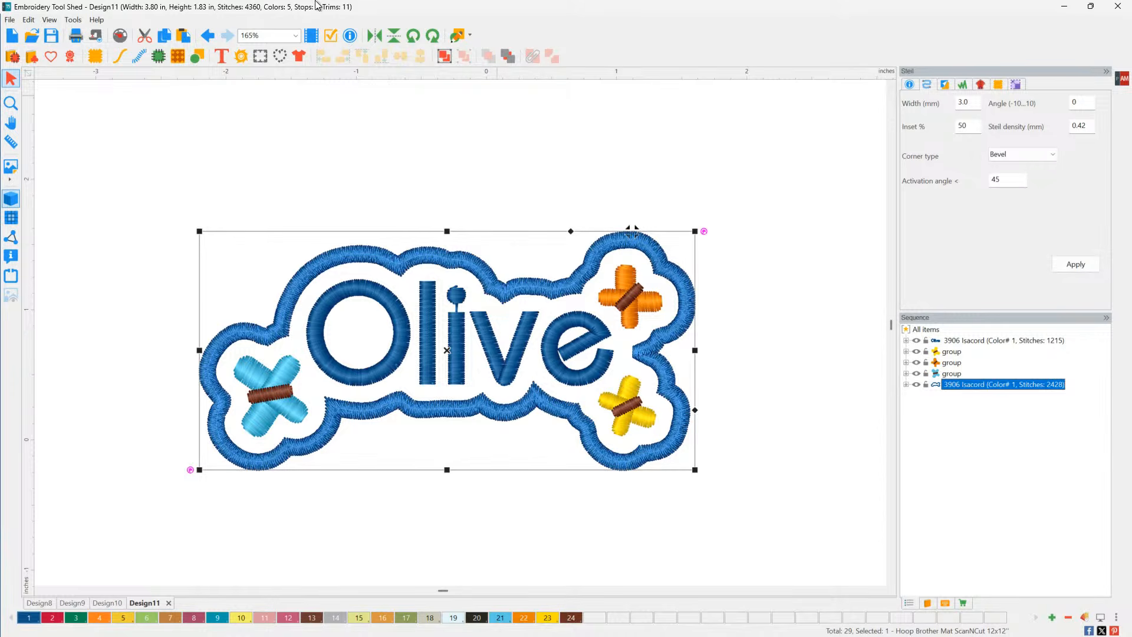
left_click(510, 58)
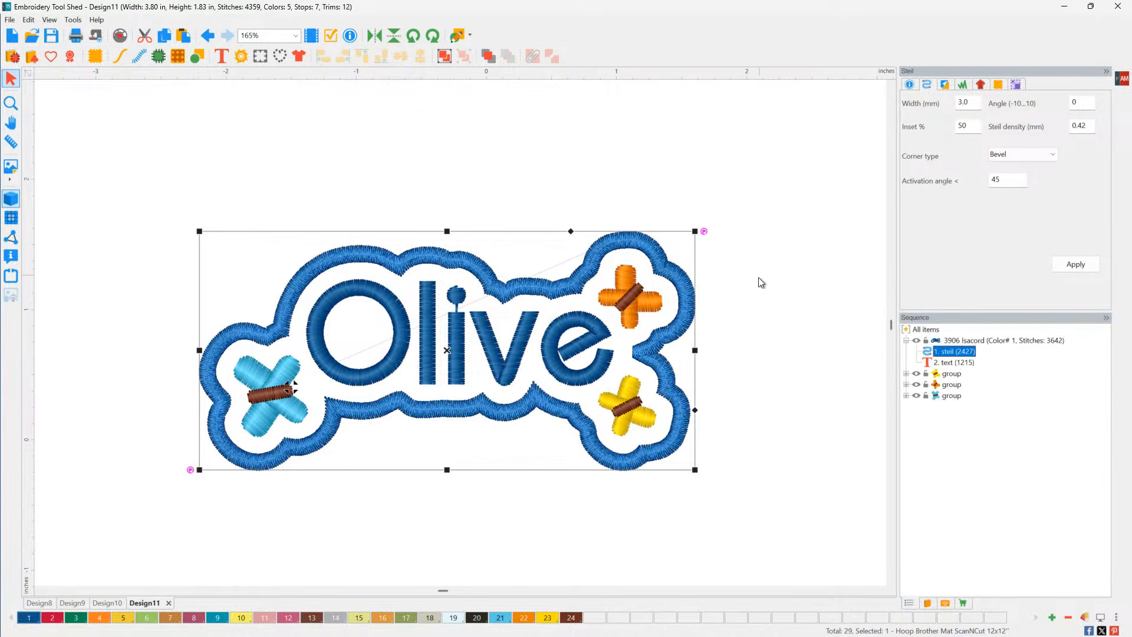
left_click(120, 35)
left_click_drag(19, 77, 407, 81)
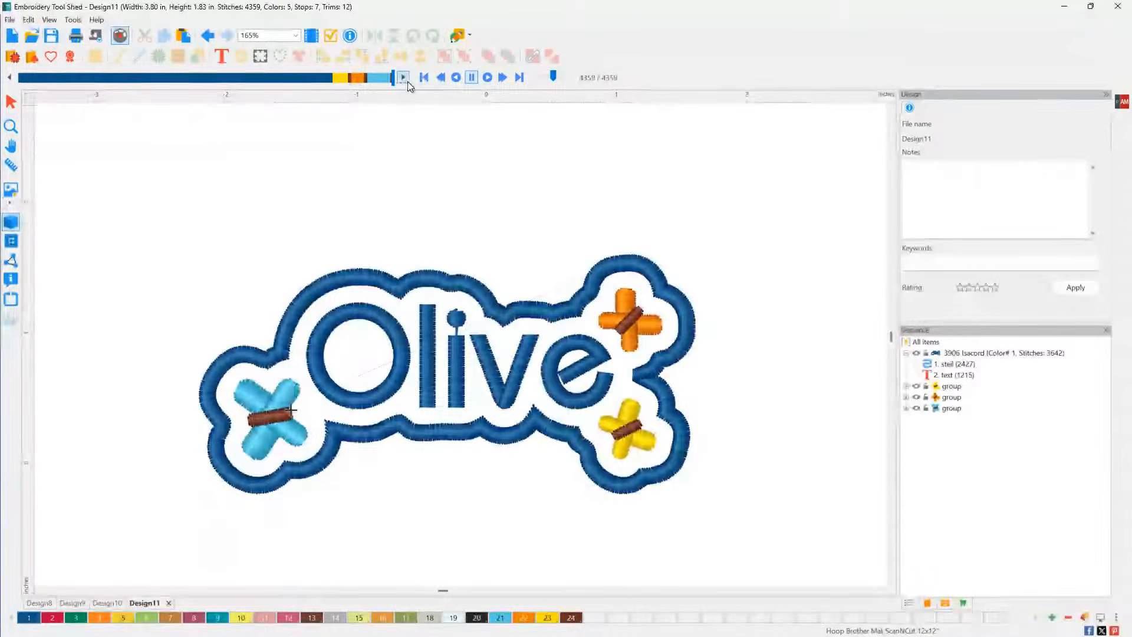
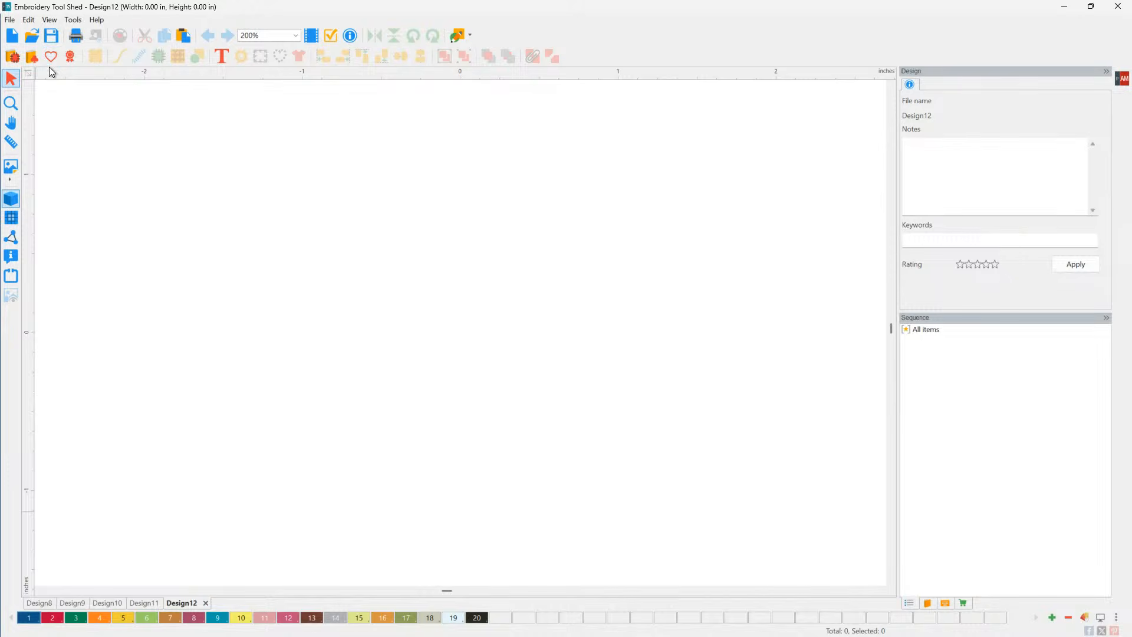
- Insert the TreePA design from the Christmas Parts category of Holidays & Occasions into the empty design
left_click(12, 59)
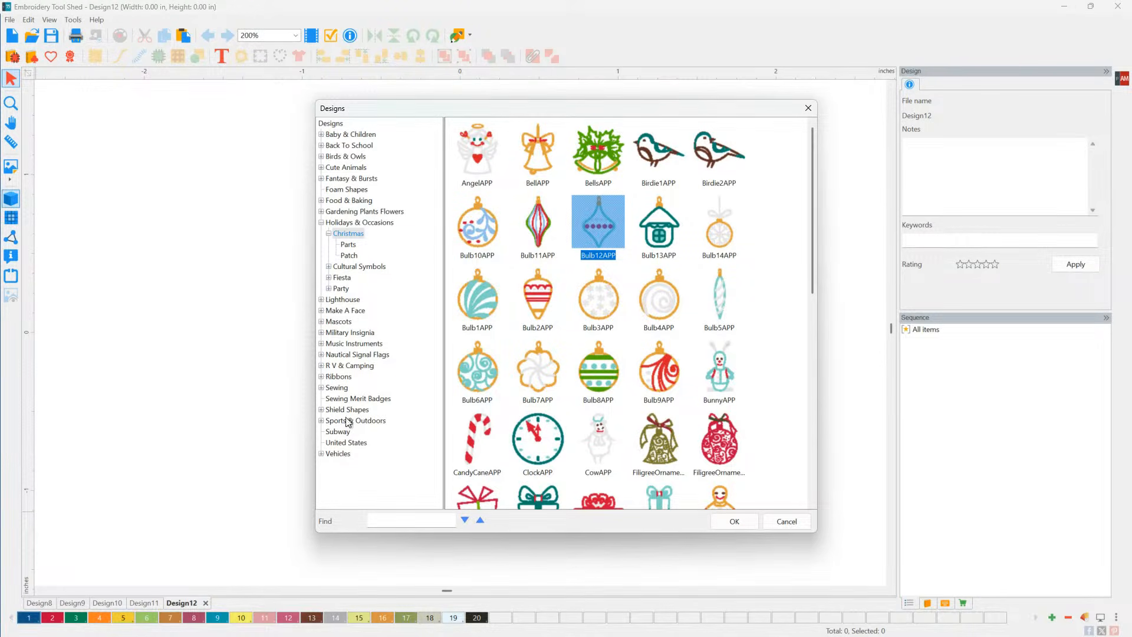
left_click(340, 246)
left_click(343, 245)
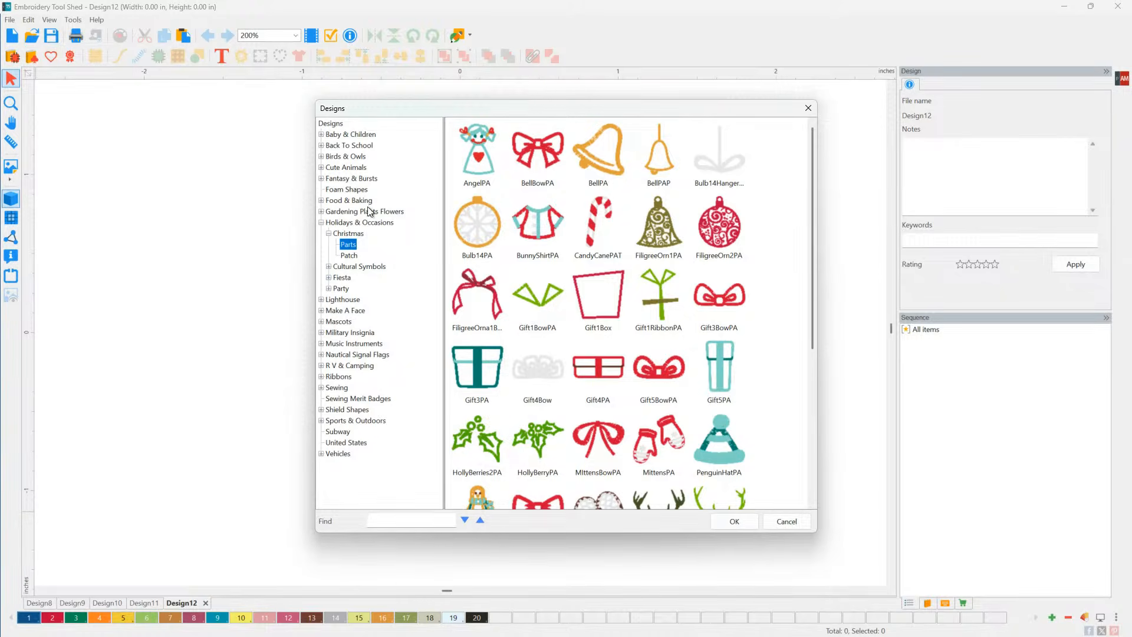
left_click(357, 234)
scroll(634, 275, "down", 3)
scroll(634, 276, "down", 4)
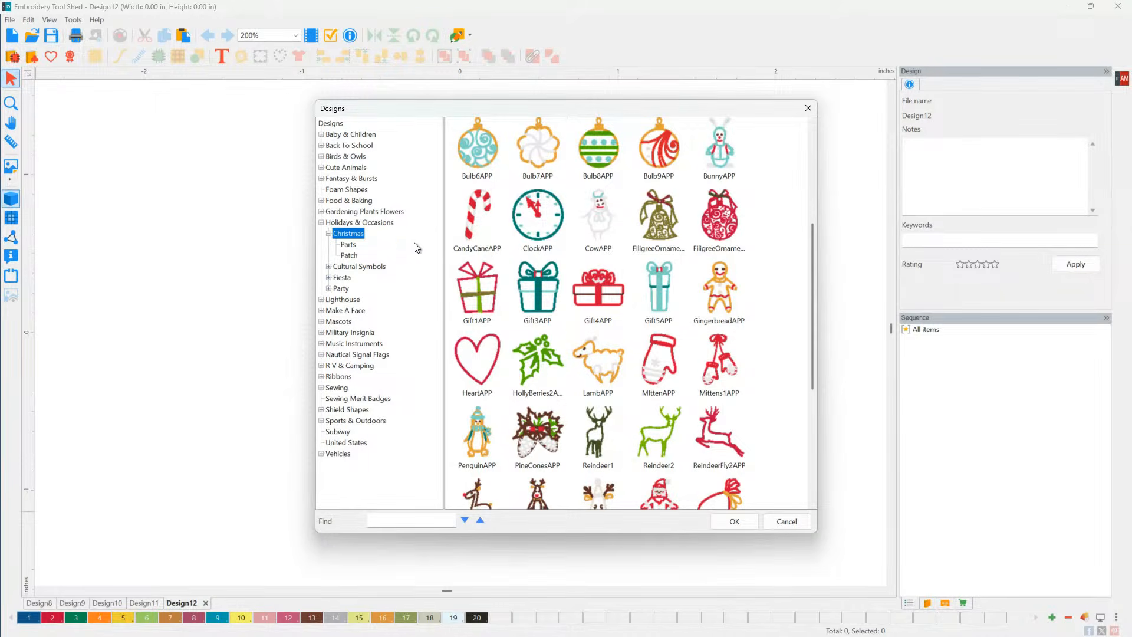
left_click(348, 244)
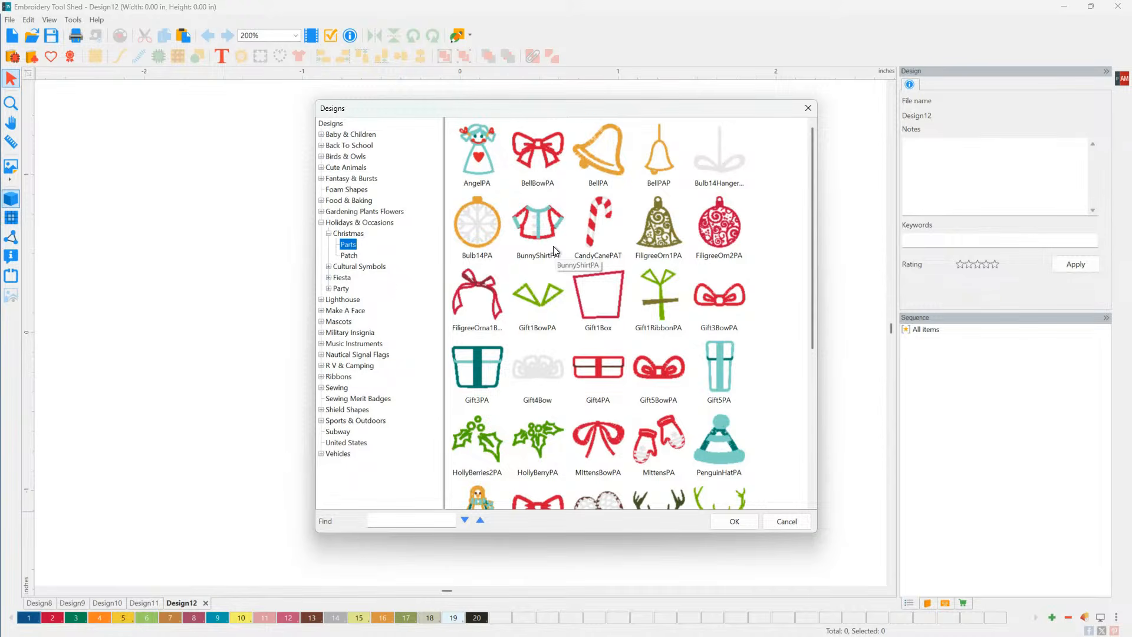
scroll(553, 246, "down", 3)
scroll(553, 245, "down", 2)
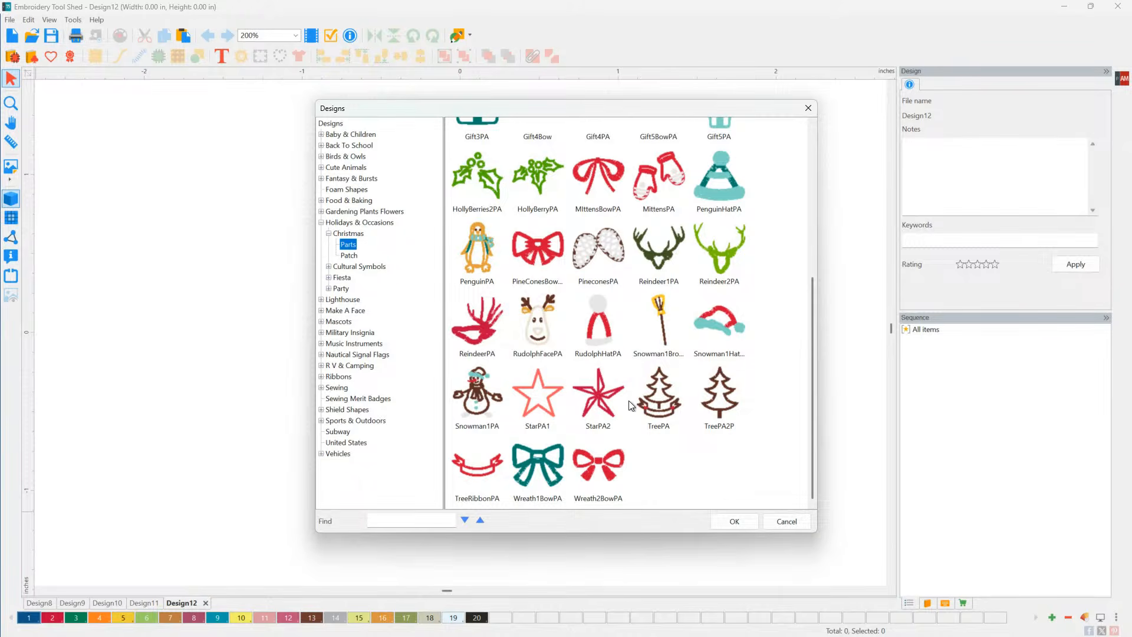
left_click(669, 402)
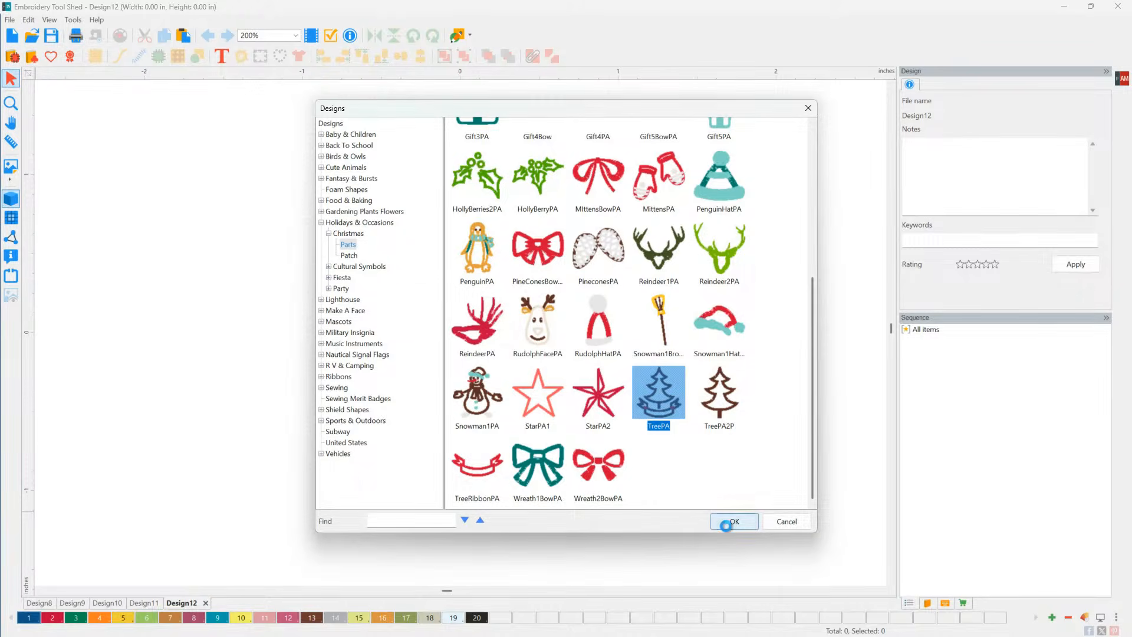
left_click(727, 527)
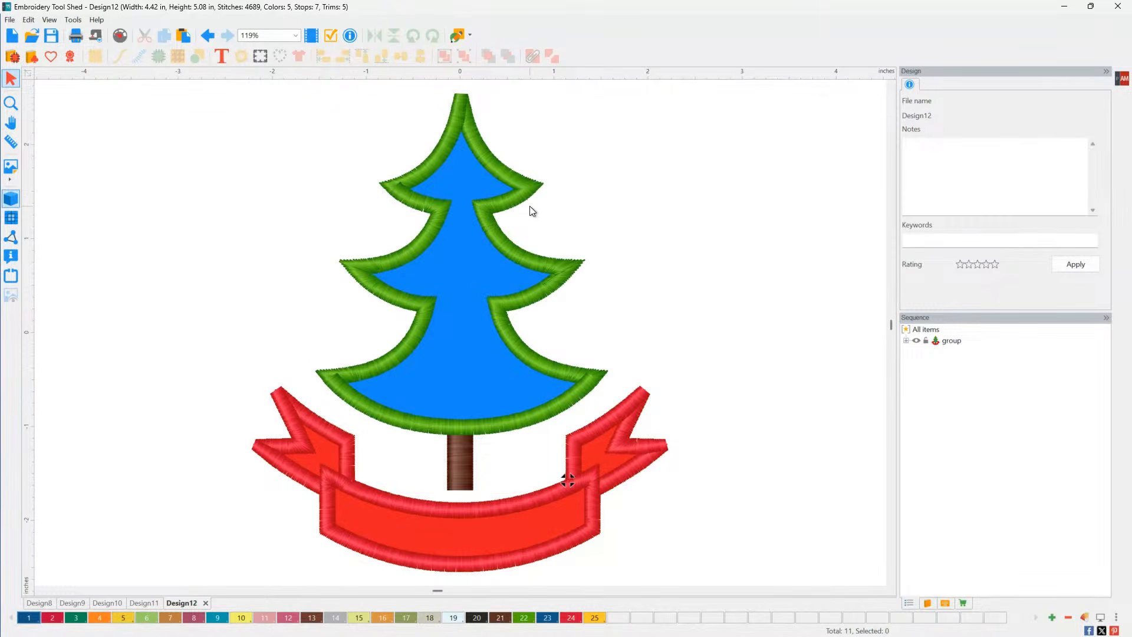
- Ungroup the inserted tree design and select only the tree applique
right_click(495, 239)
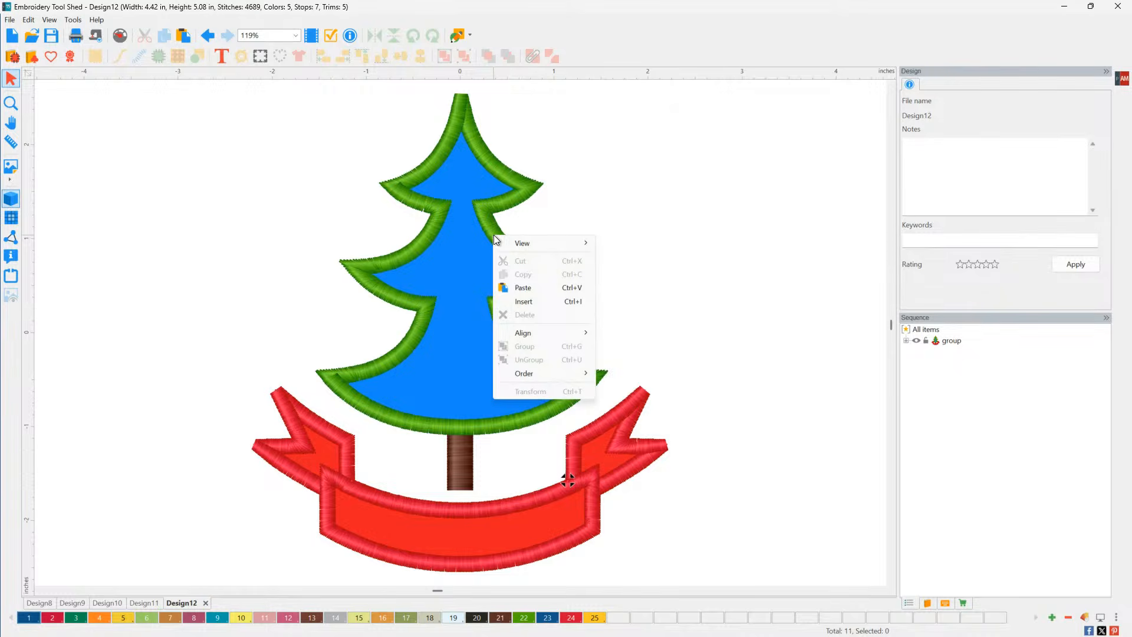
left_click(800, 224)
left_click(951, 342)
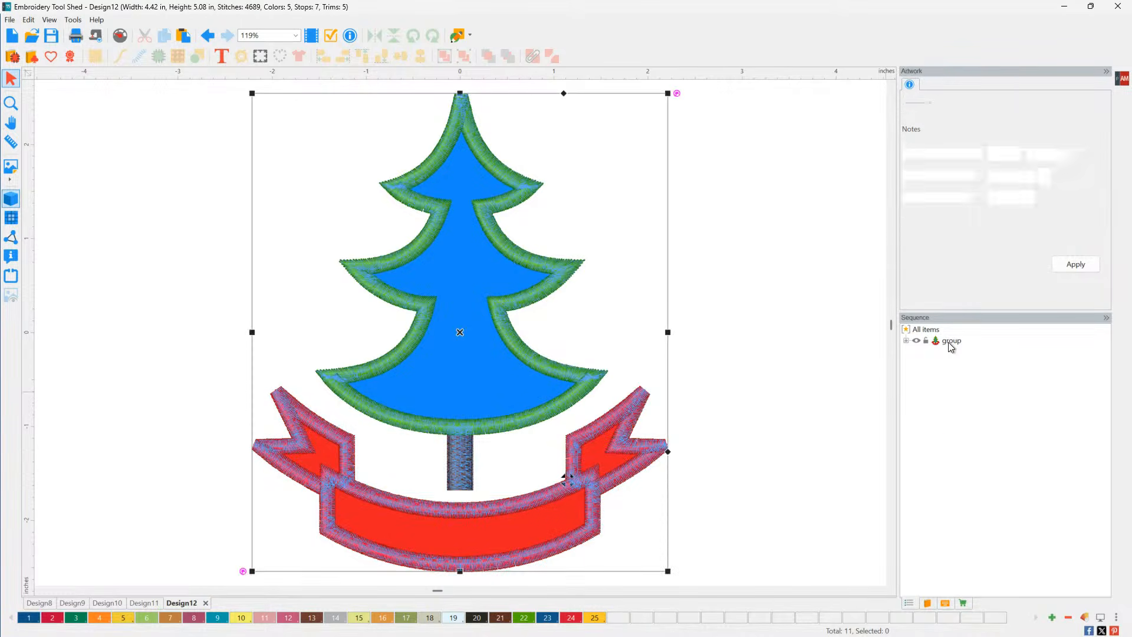
right_click(951, 342)
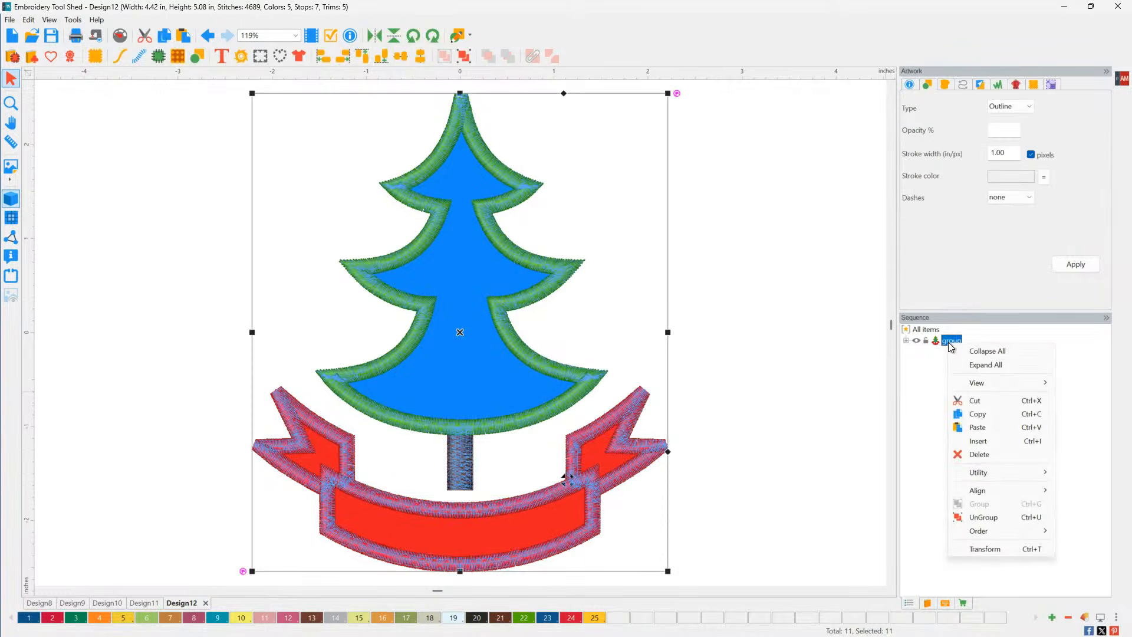
left_click(982, 518)
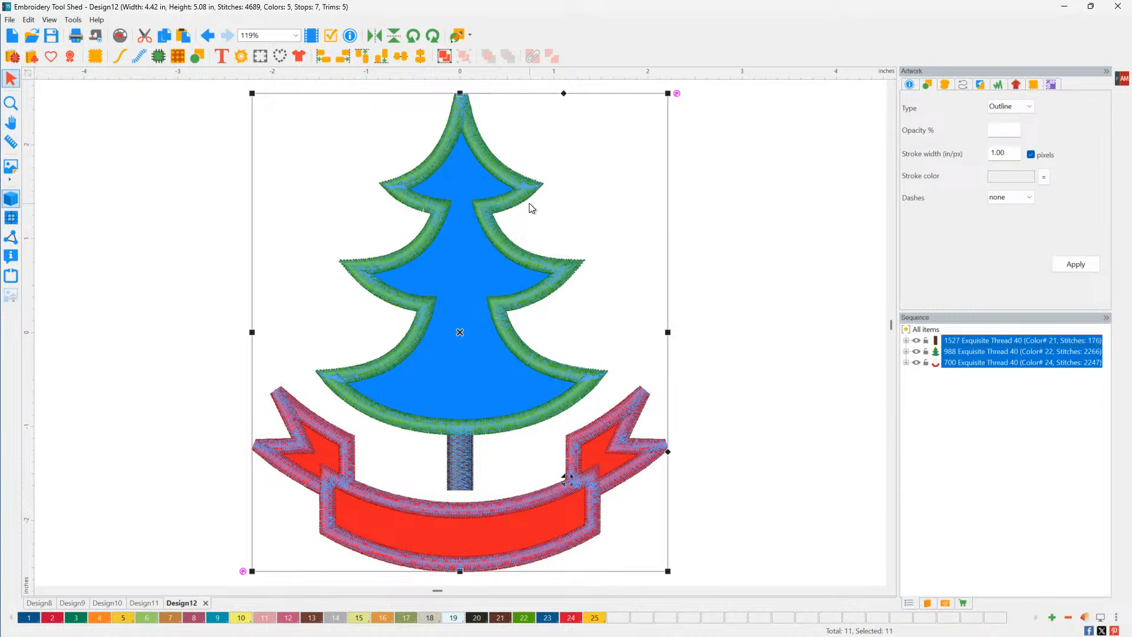
left_click(735, 242)
left_click(500, 211)
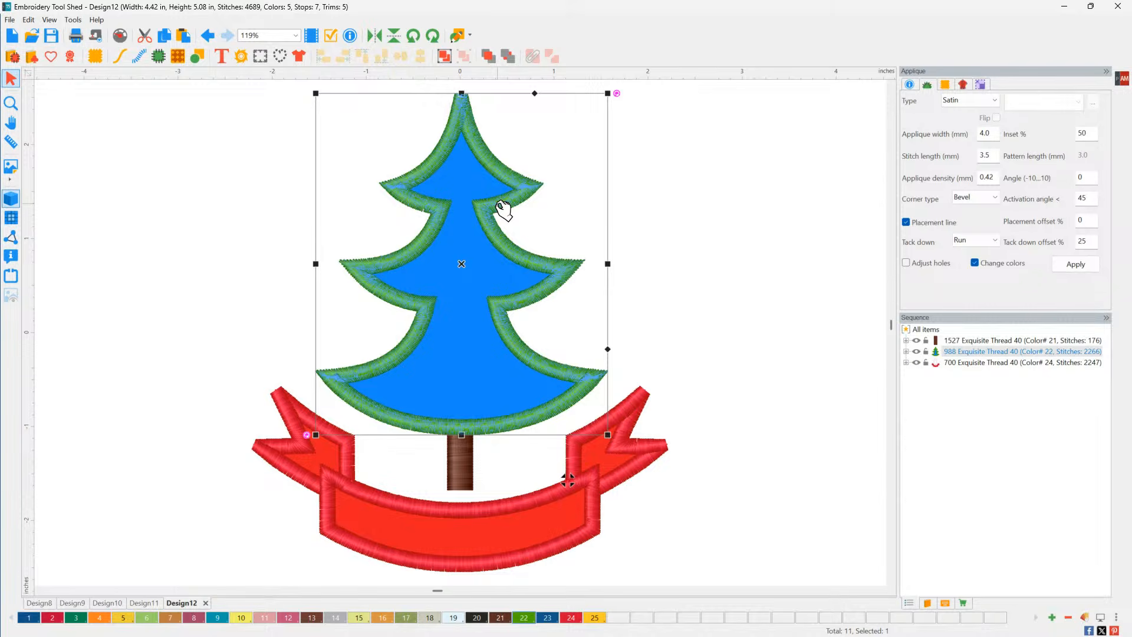
- Try the Tackle Twill applique type on the tree with an inset of 75%
left_click(996, 98)
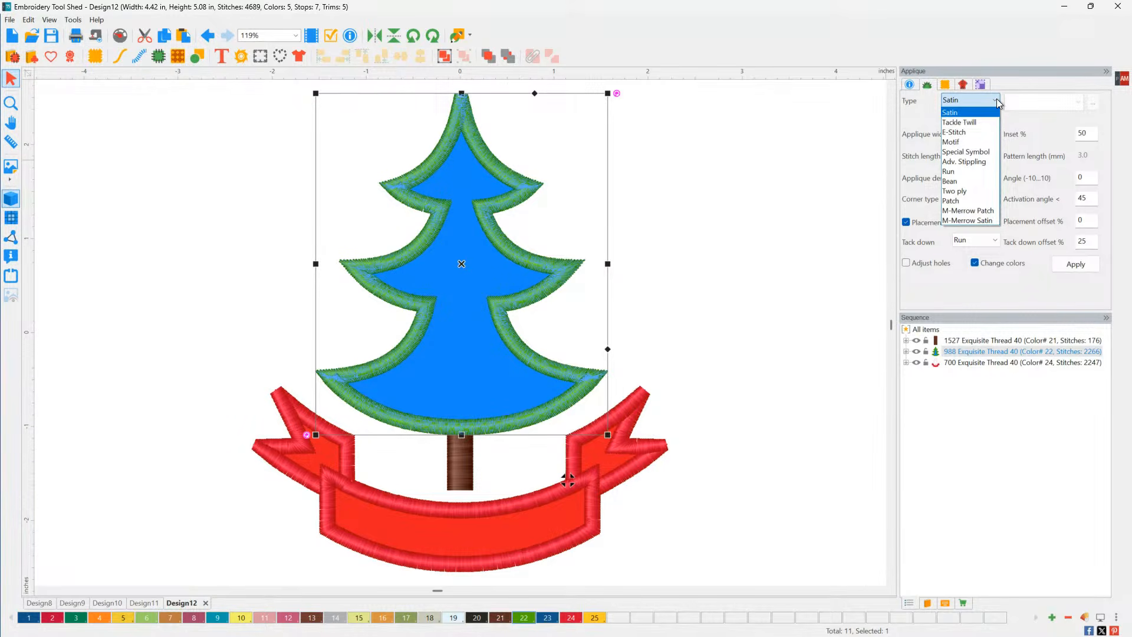
left_click(978, 122)
left_click(1084, 269)
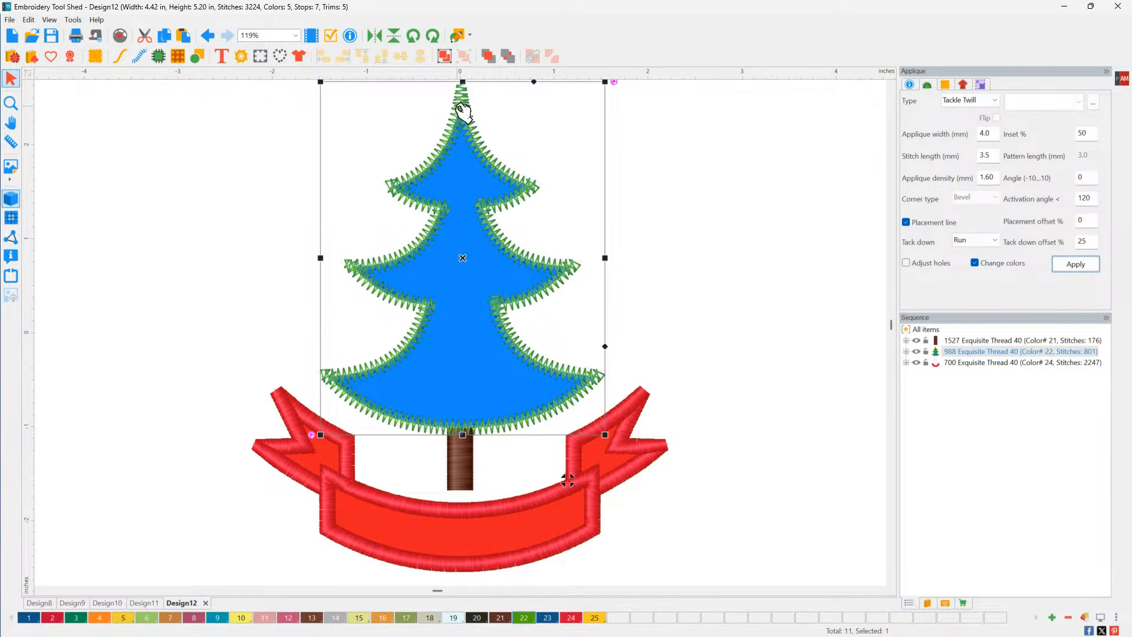
double_click(1084, 134)
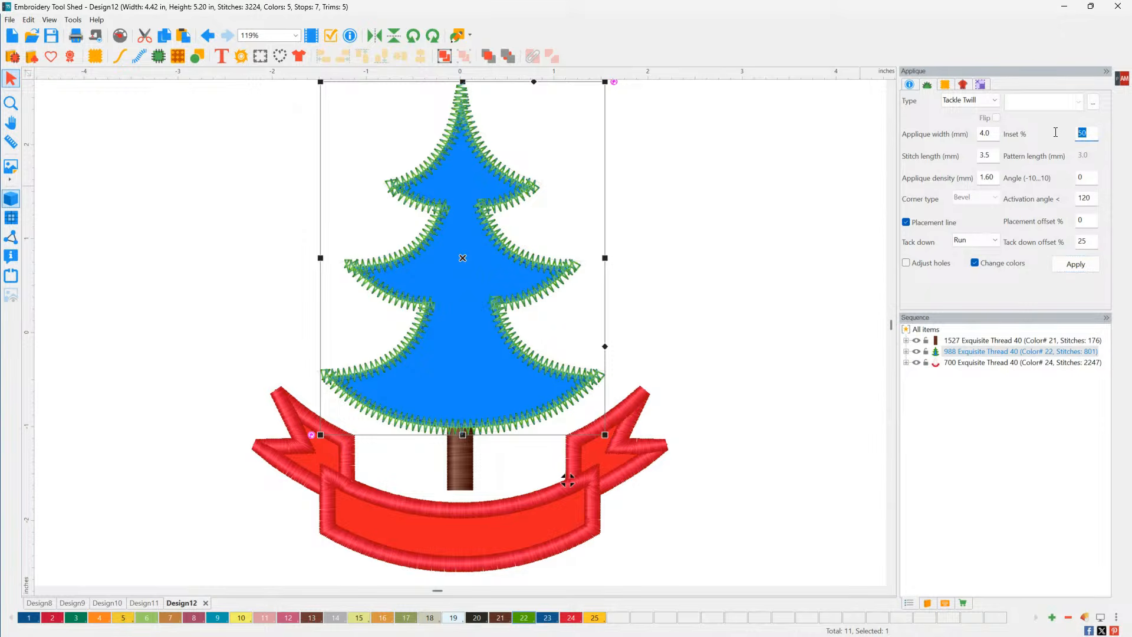
type("7")
left_click(1075, 264)
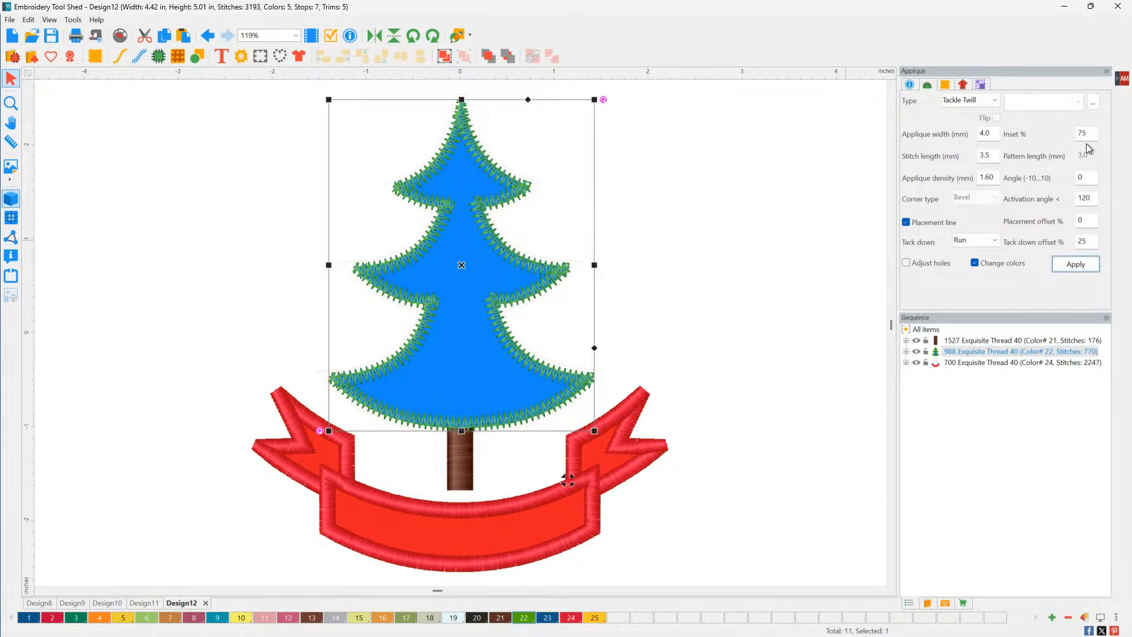
- Change the tree's applique type to E-Stitch and set its inset to 100%
left_click(995, 99)
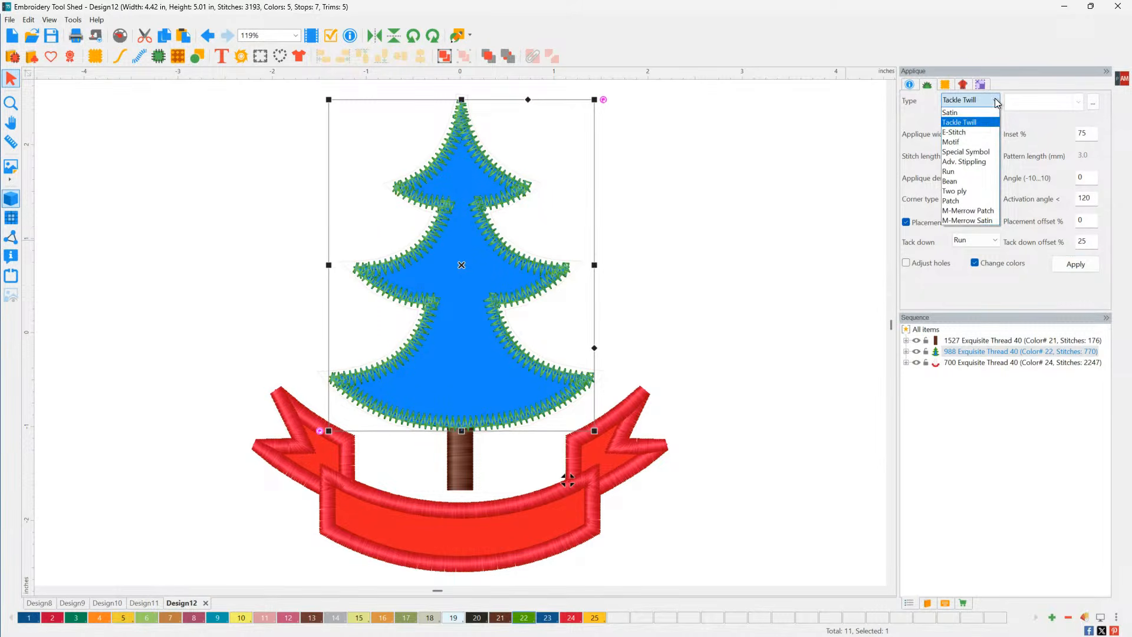
left_click(987, 132)
left_click(1077, 264)
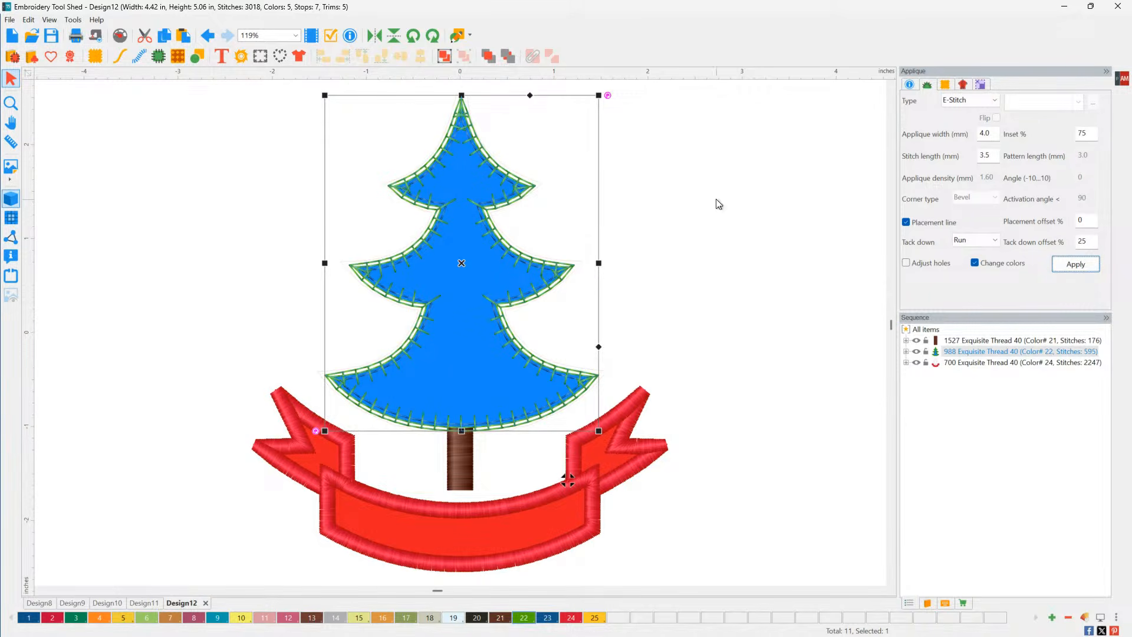
double_click(1081, 133)
type("100")
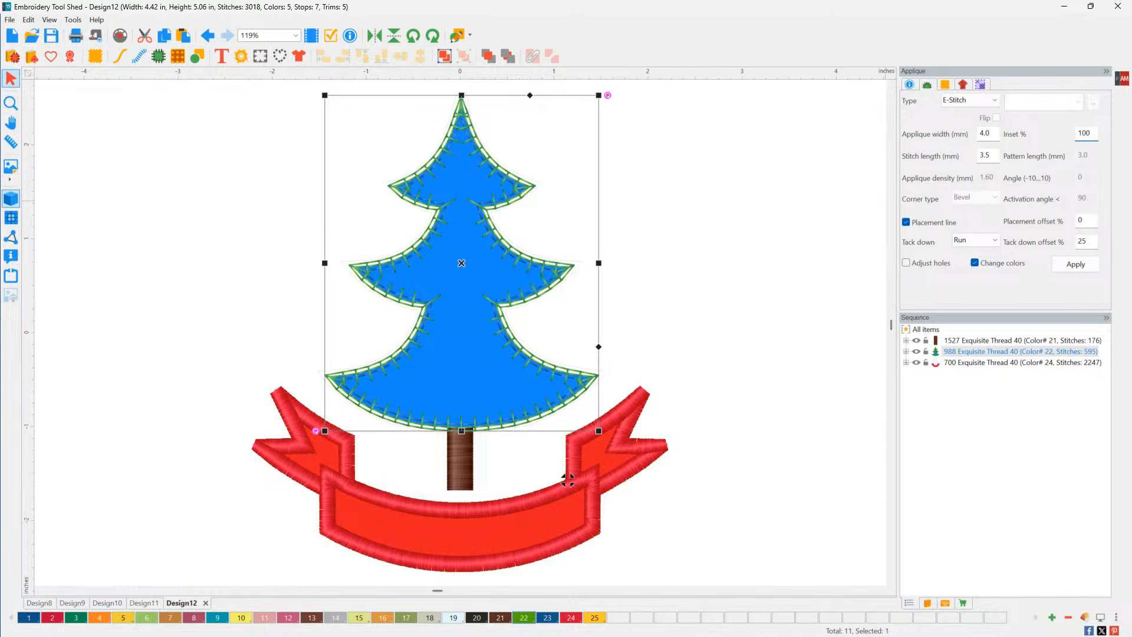
left_click(1076, 264)
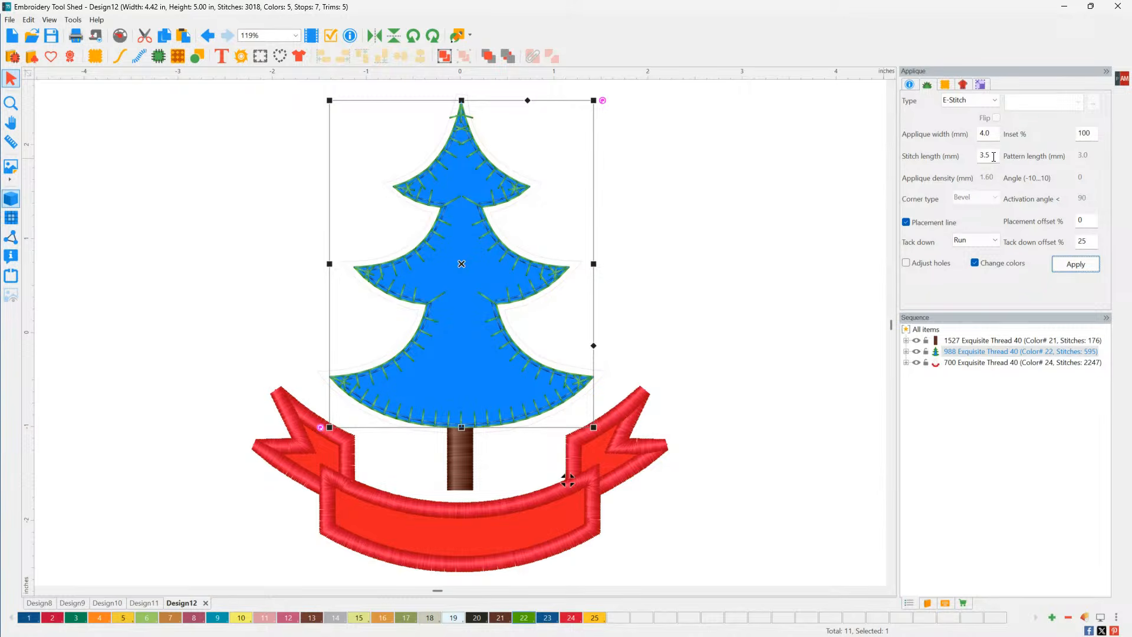
- Set the tree's applique width and stitch length both to 2.3 mm
double_click(990, 134)
type("3.")
type("3")
key("Tab")
type("2.3")
left_click(1076, 264)
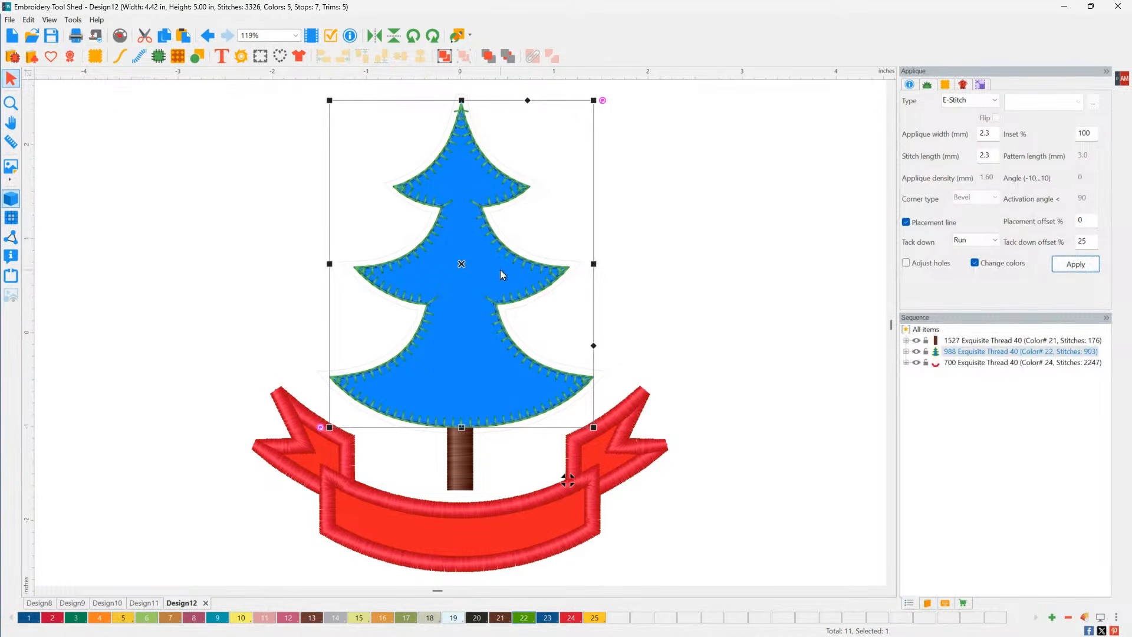
- Apply the GLTR-26Grass fabric from the Siser Glitter Htv collection to the tree applique
left_click(414, 420)
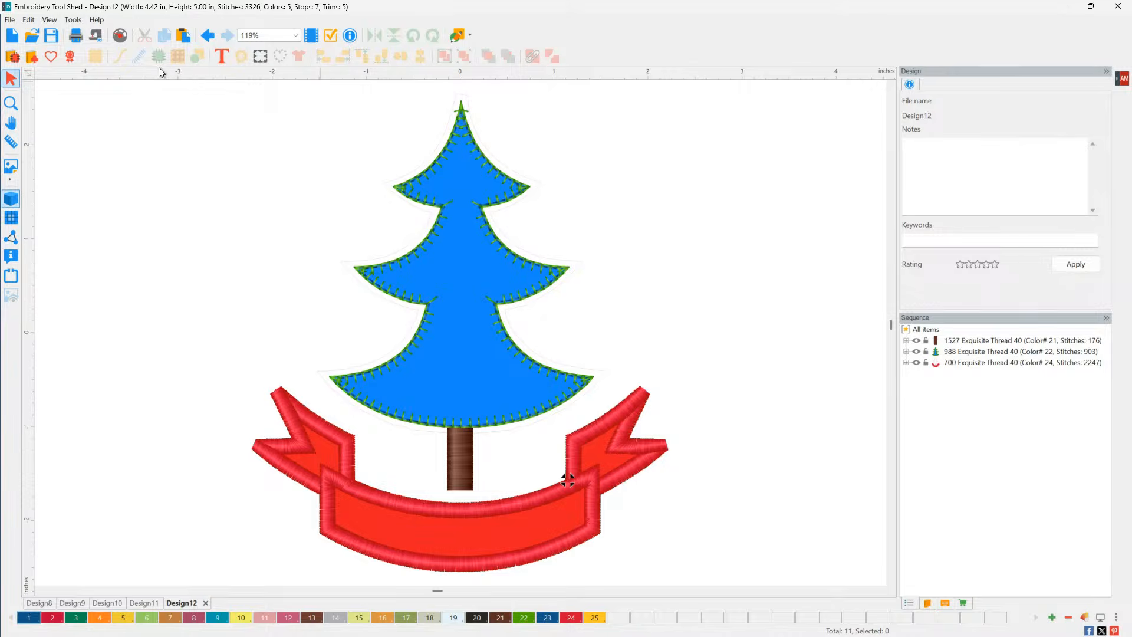
left_click(984, 352)
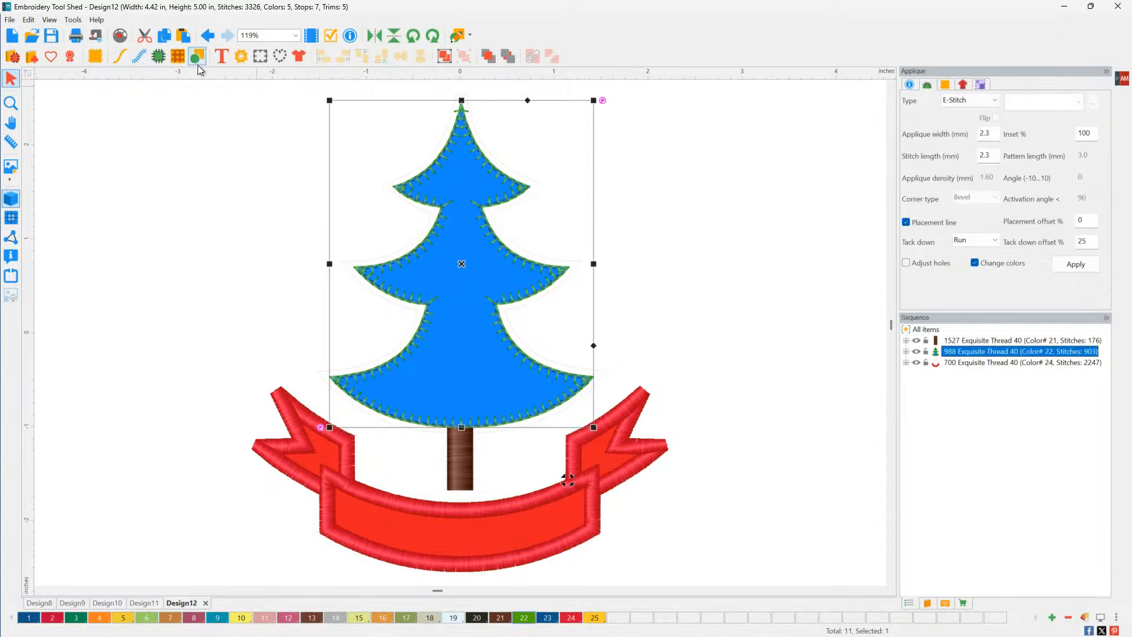
left_click(92, 57)
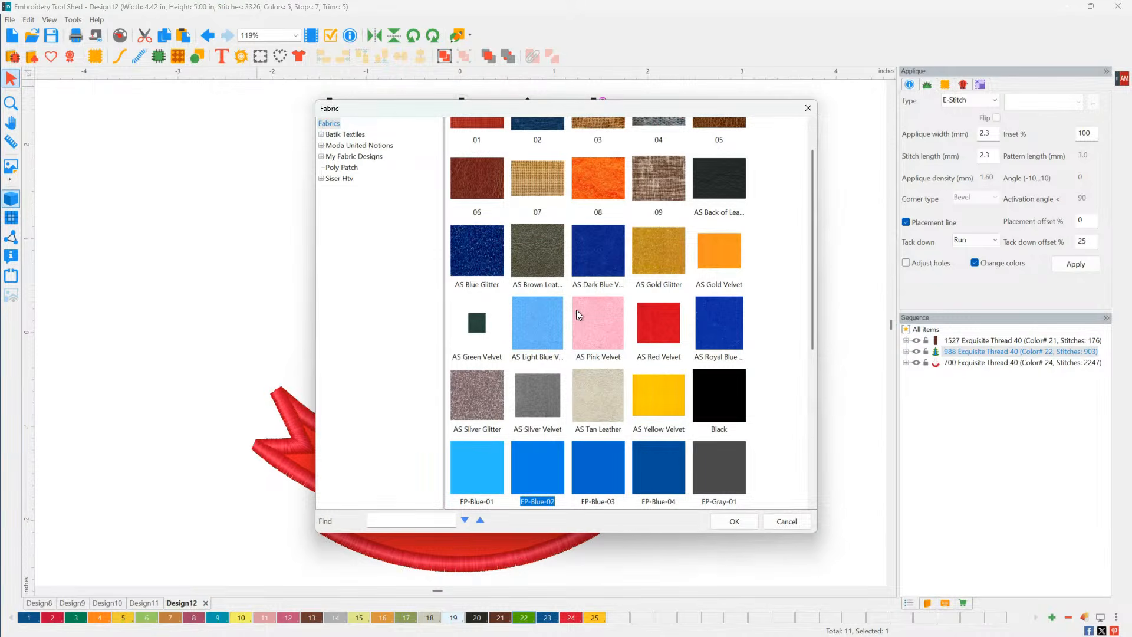
left_click(321, 179)
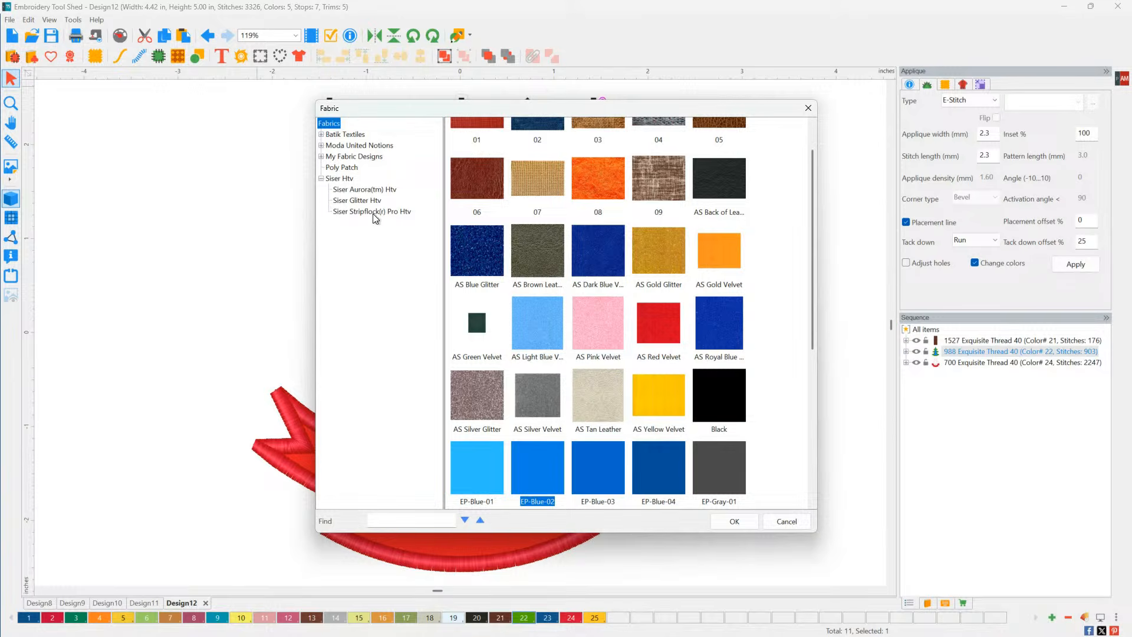
left_click(354, 201)
scroll(649, 415, "down", 3)
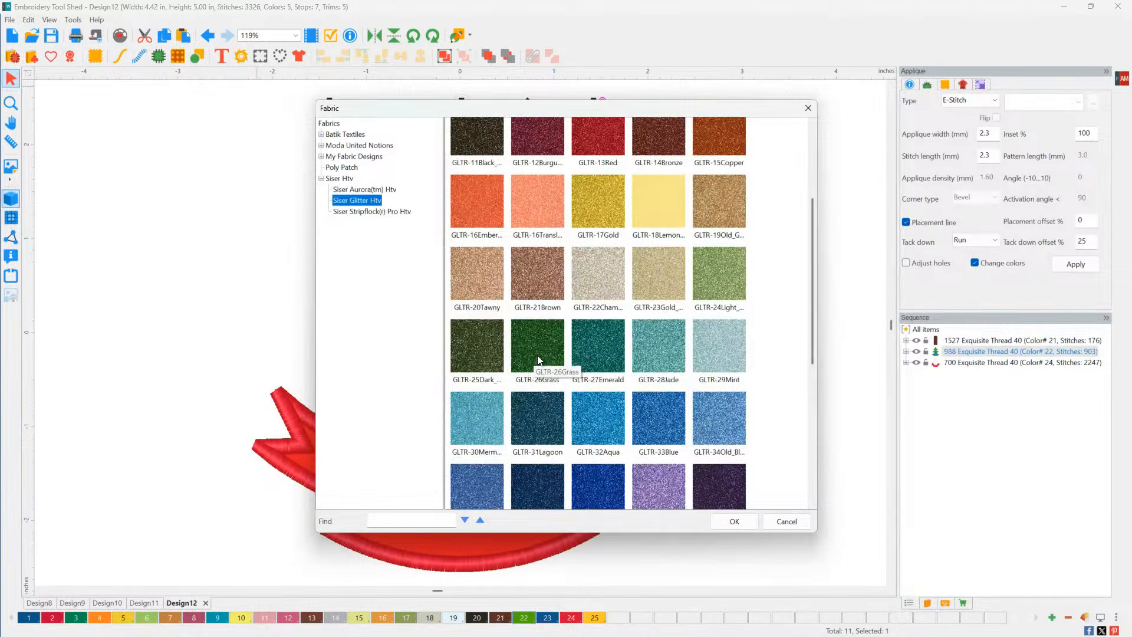
left_click(534, 357)
left_click(734, 520)
left_click(720, 347)
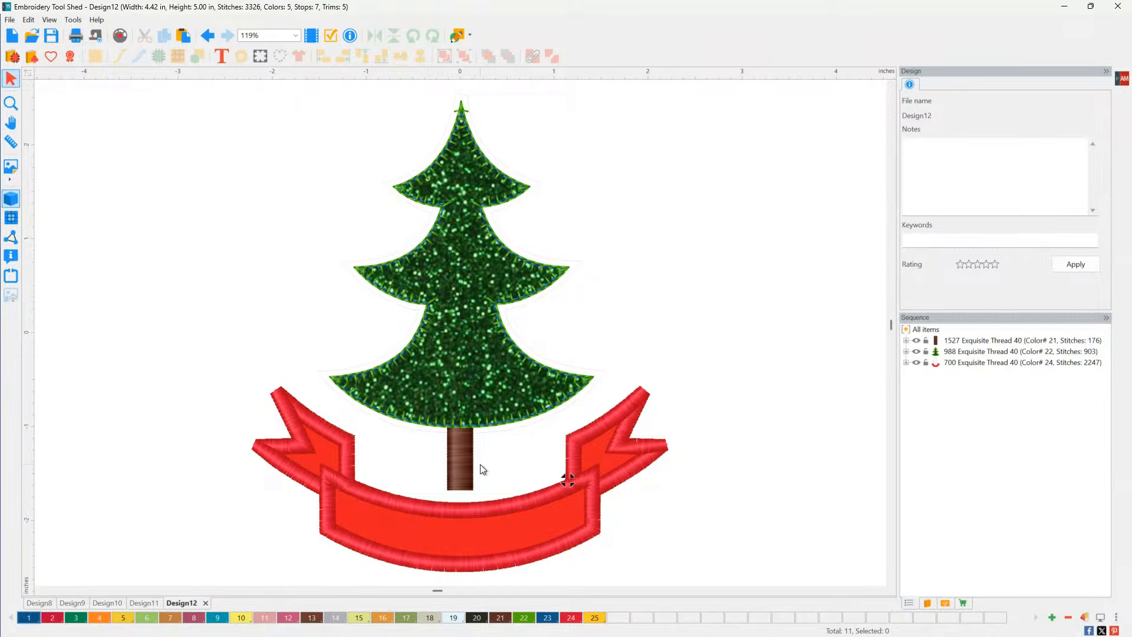
- Change the fill pattern of the tree trunk to Random
left_click(464, 473)
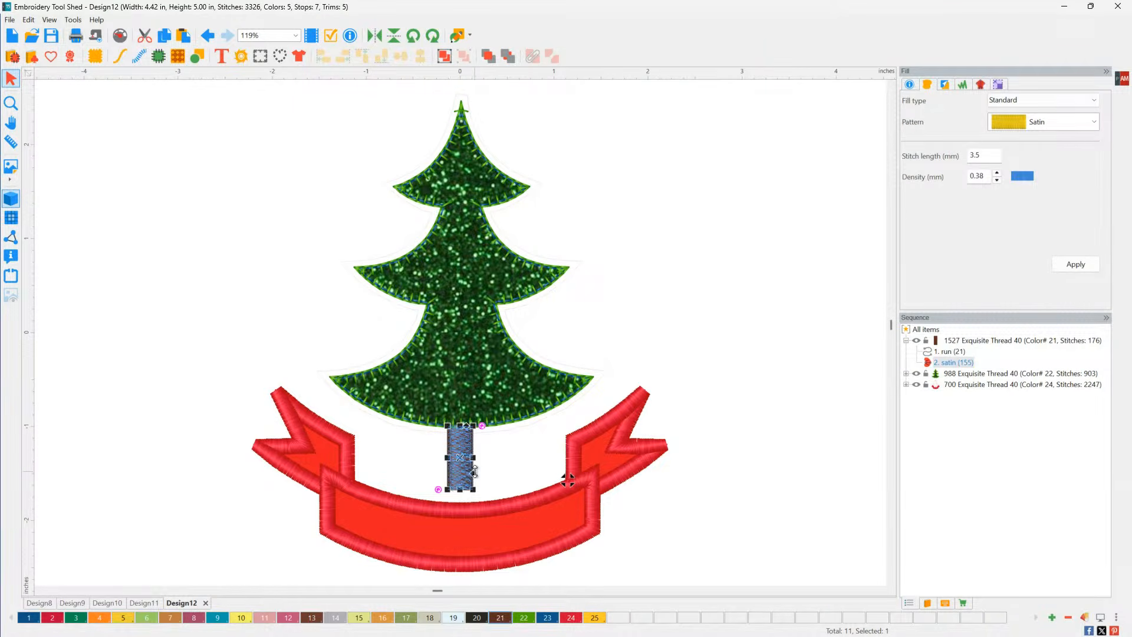
left_click(1094, 121)
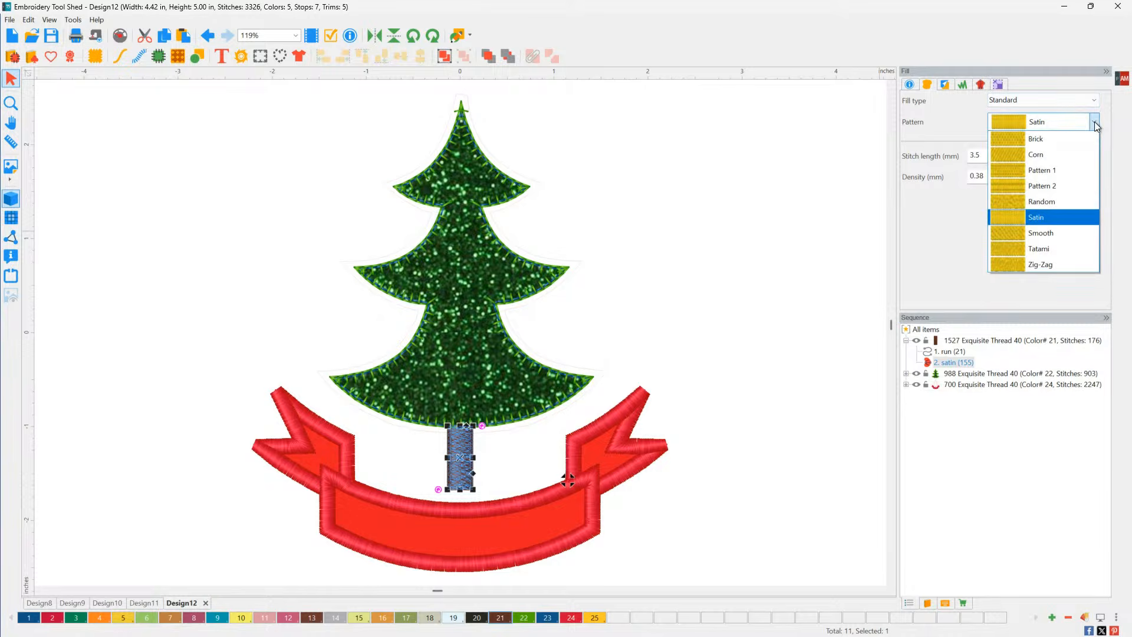
left_click(1041, 204)
left_click(1067, 263)
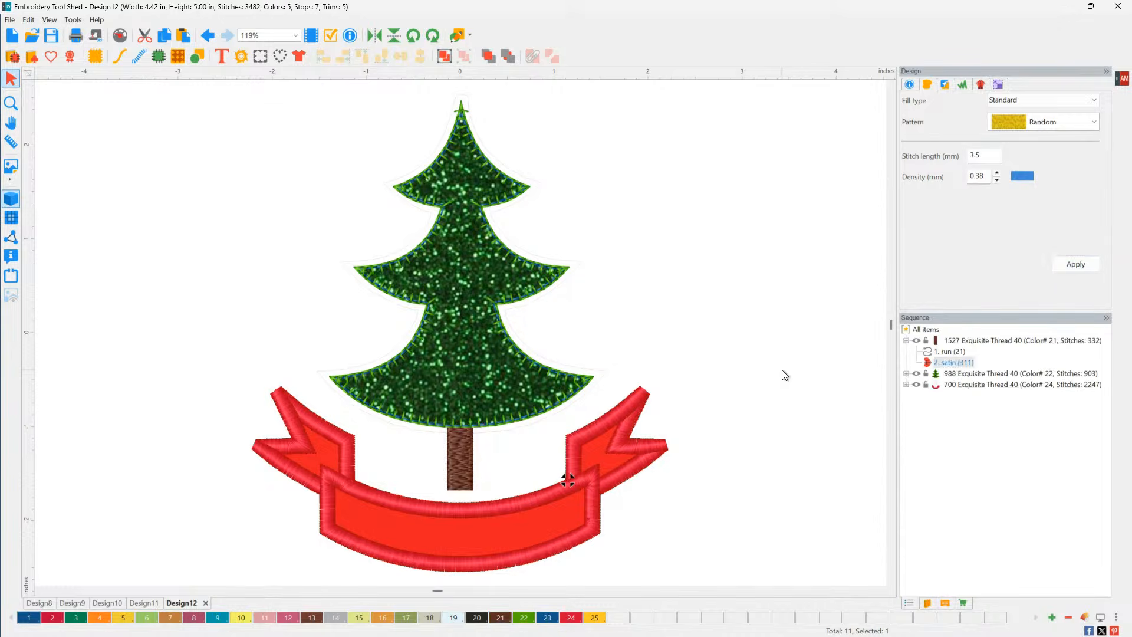
left_click(478, 482)
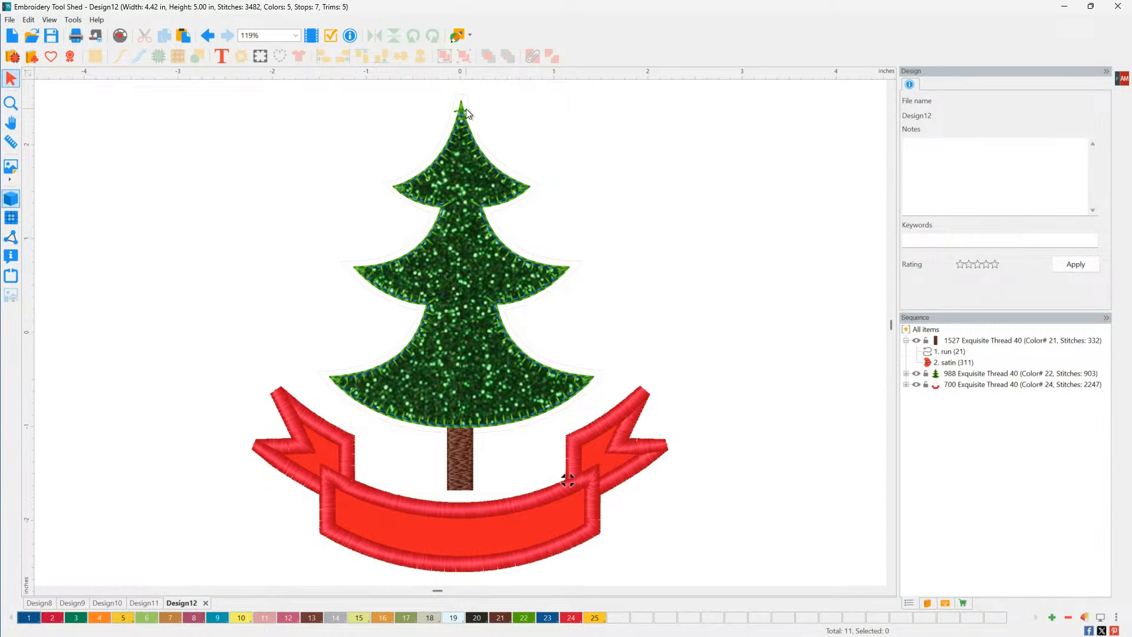
- Search the charm designs for "Star" and look through the successive matches across the categories
left_click(33, 57)
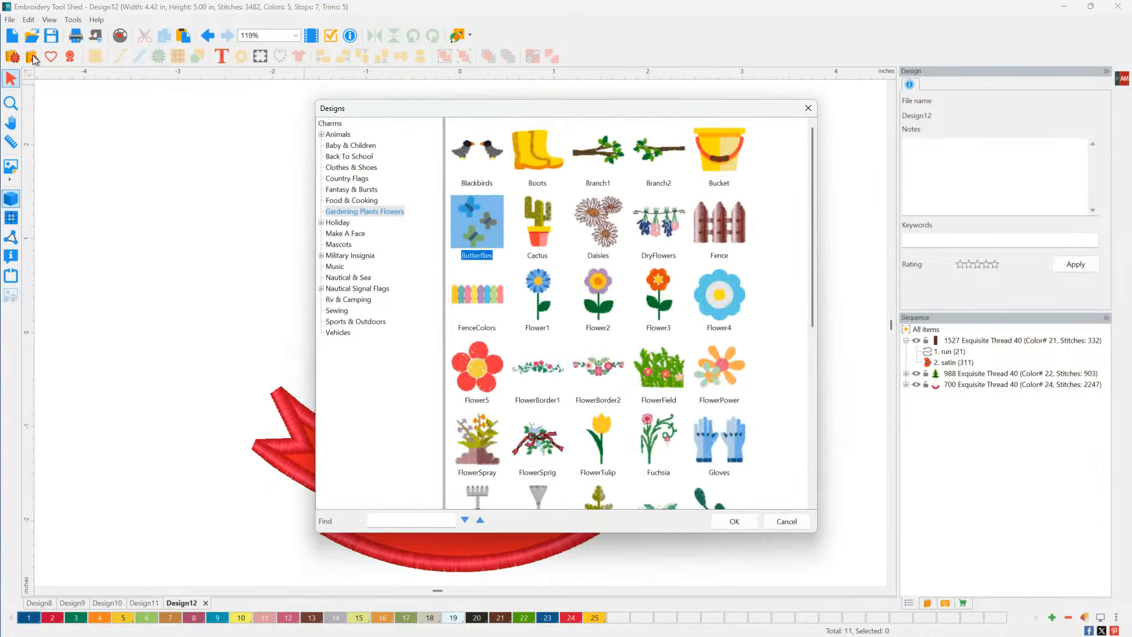
left_click(321, 223)
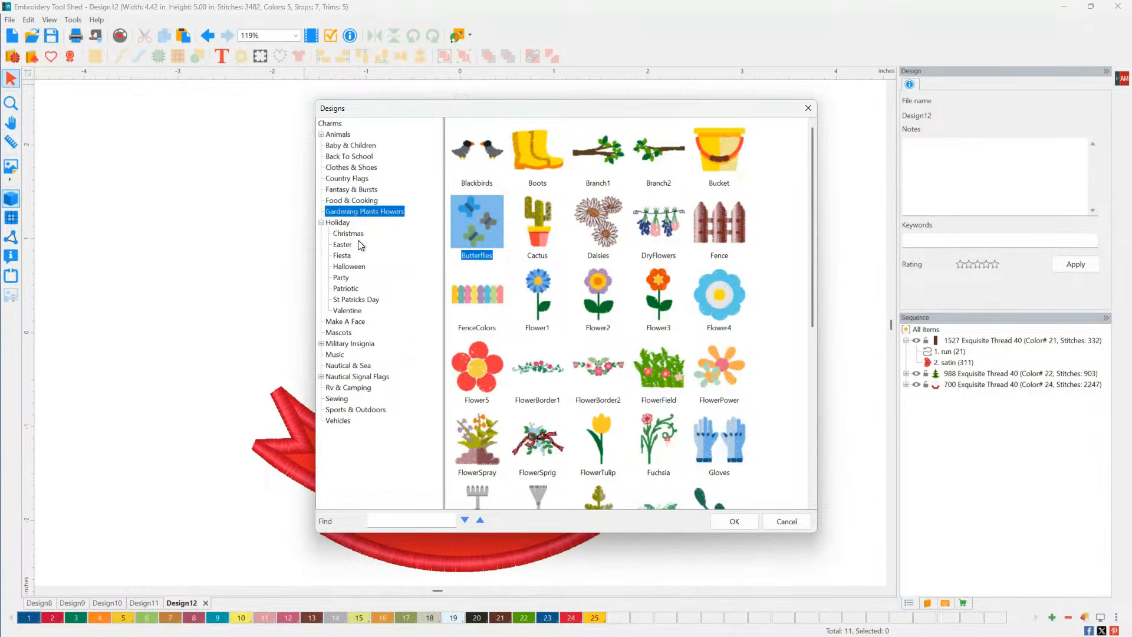
left_click(437, 520)
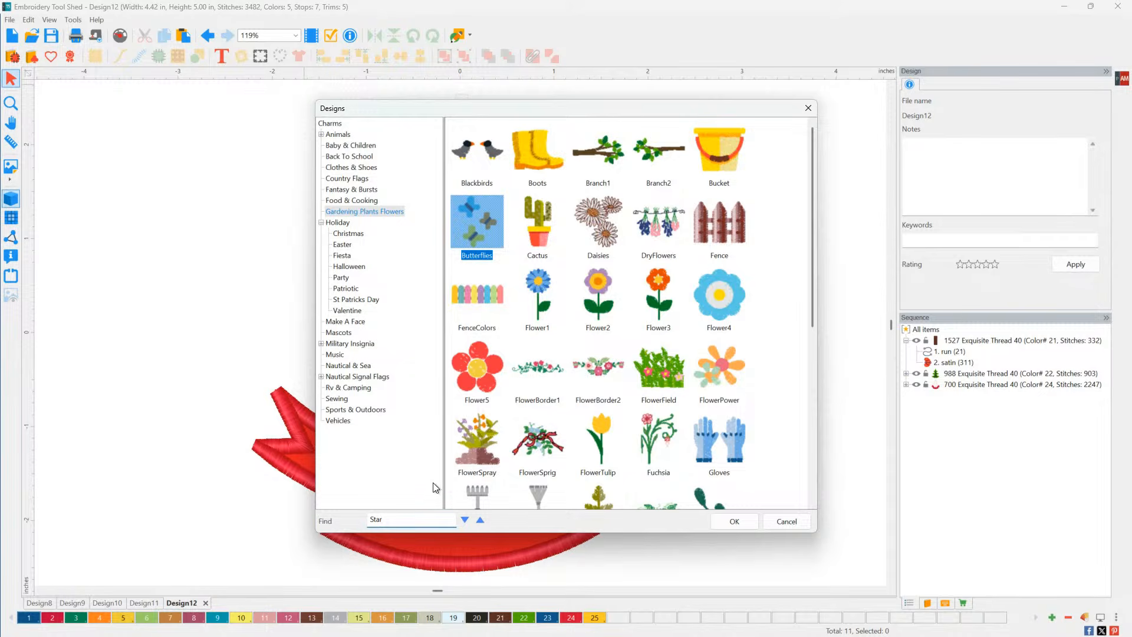
left_click(465, 520)
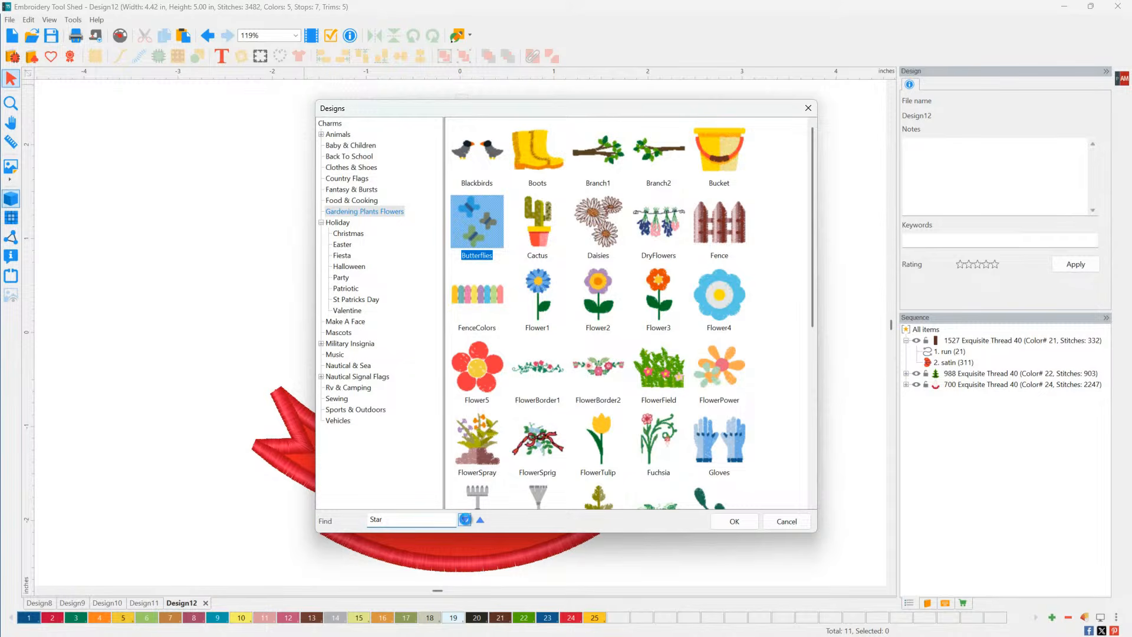
left_click(465, 520)
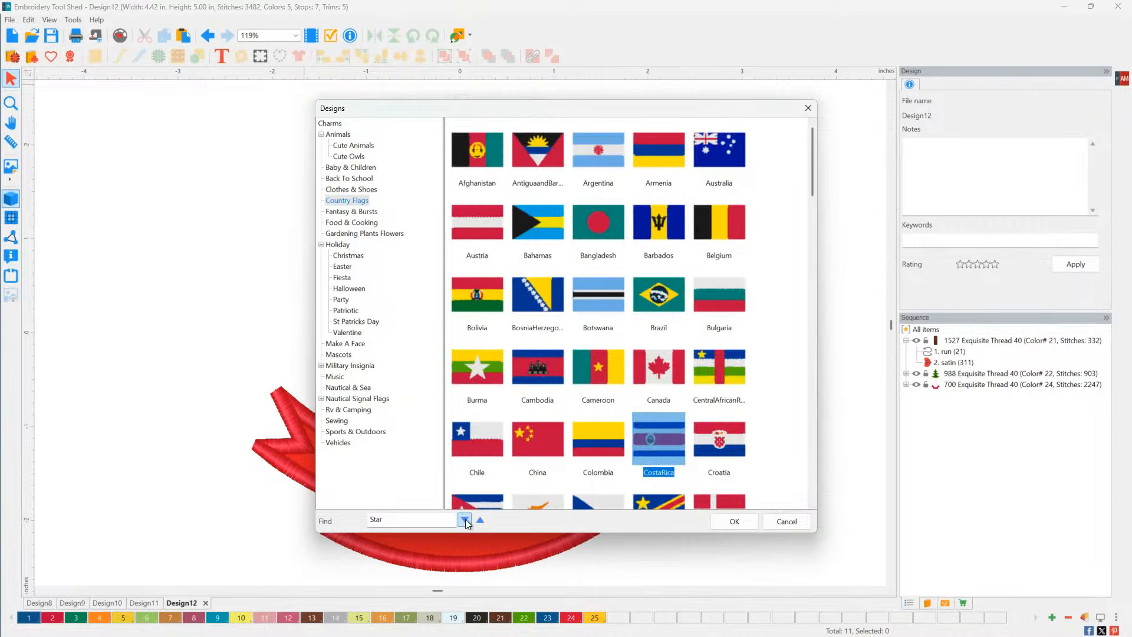
left_click(465, 520)
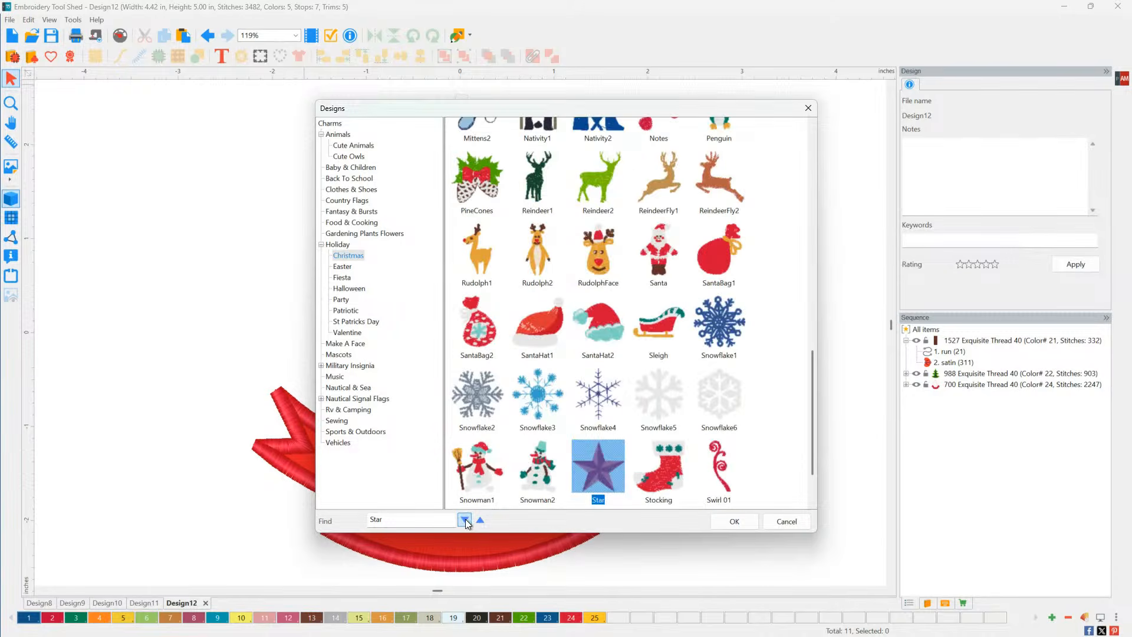
left_click(465, 521)
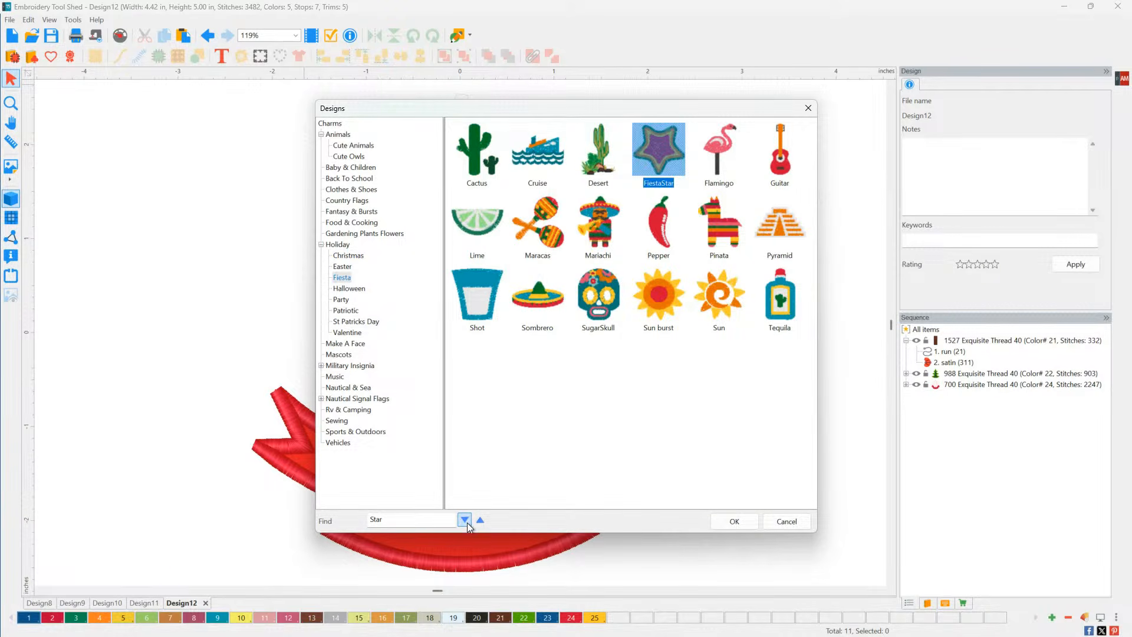
left_click(465, 519)
left_click(467, 522)
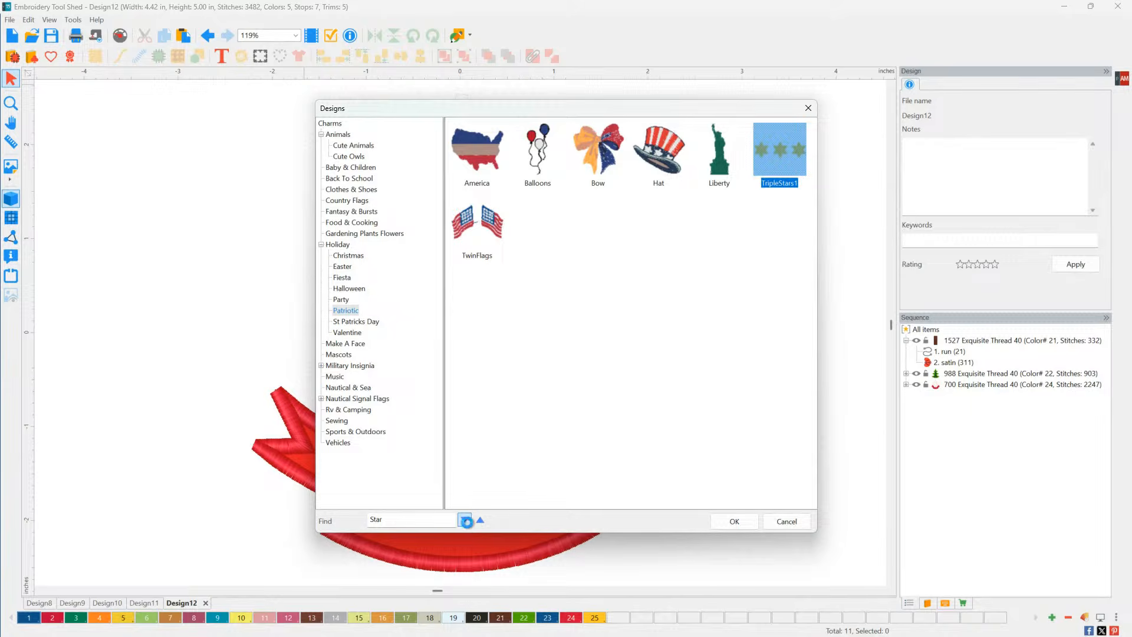
left_click(465, 520)
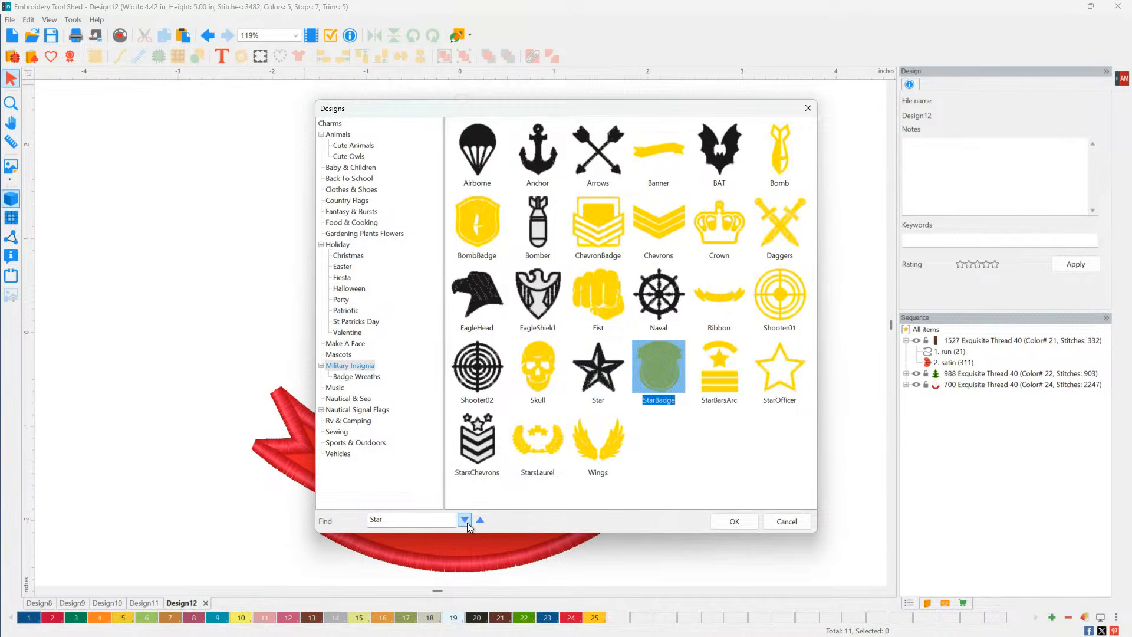
left_click(465, 520)
left_click(465, 520)
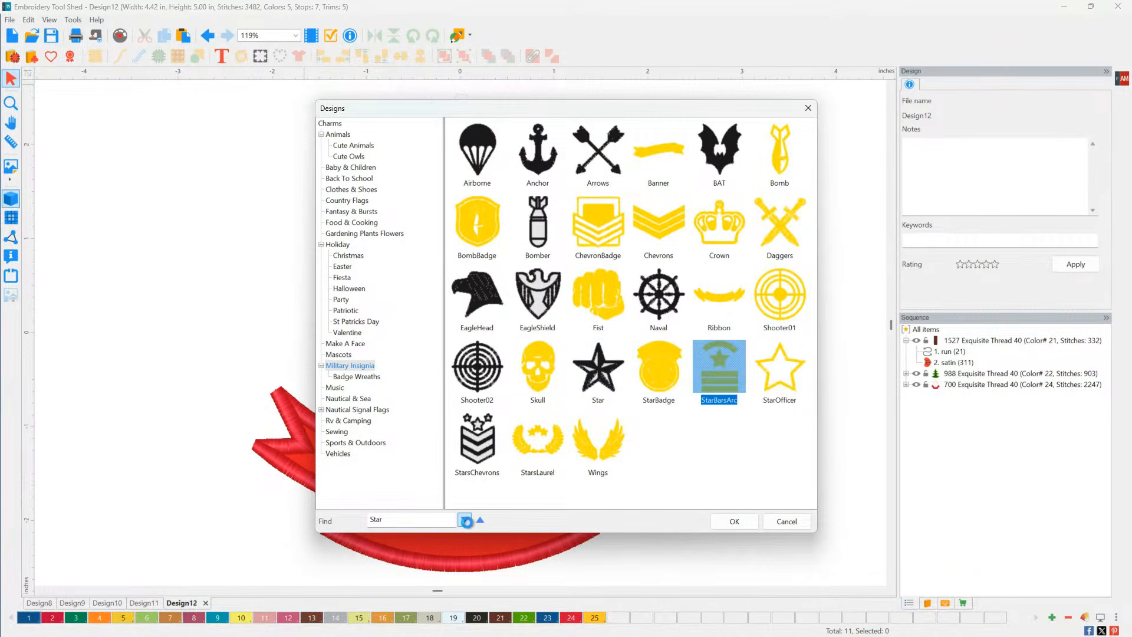
left_click(466, 520)
left_click(466, 521)
left_click(466, 521)
left_click(465, 521)
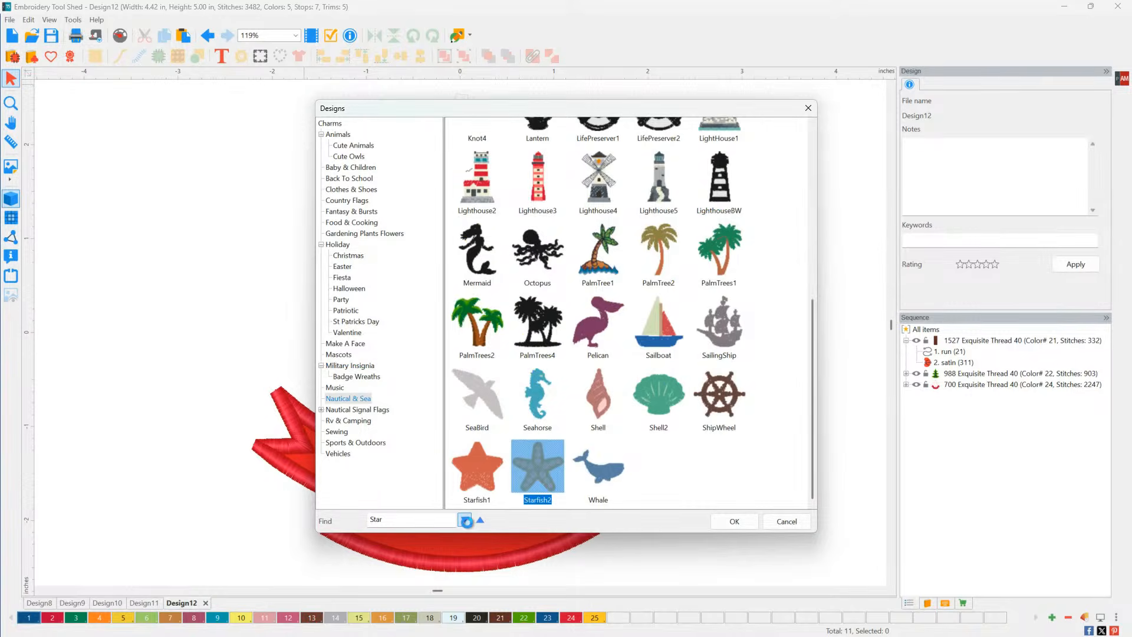
left_click(466, 521)
left_click(467, 523)
left_click(467, 523)
left_click(467, 522)
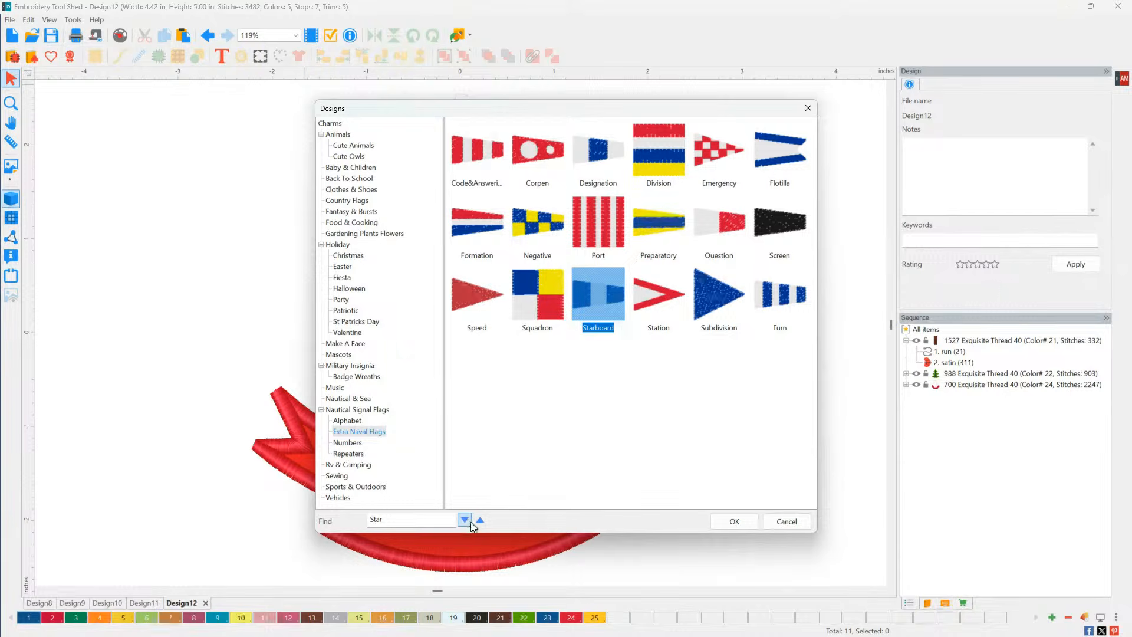
- Go back through the "Star" matches to TripleStars1 in the Patriotic category and insert it into the design
left_click(481, 521)
left_click(481, 521)
left_click(481, 521)
left_click(480, 520)
left_click(480, 520)
left_click(480, 521)
left_click(480, 520)
left_click(480, 521)
left_click(480, 520)
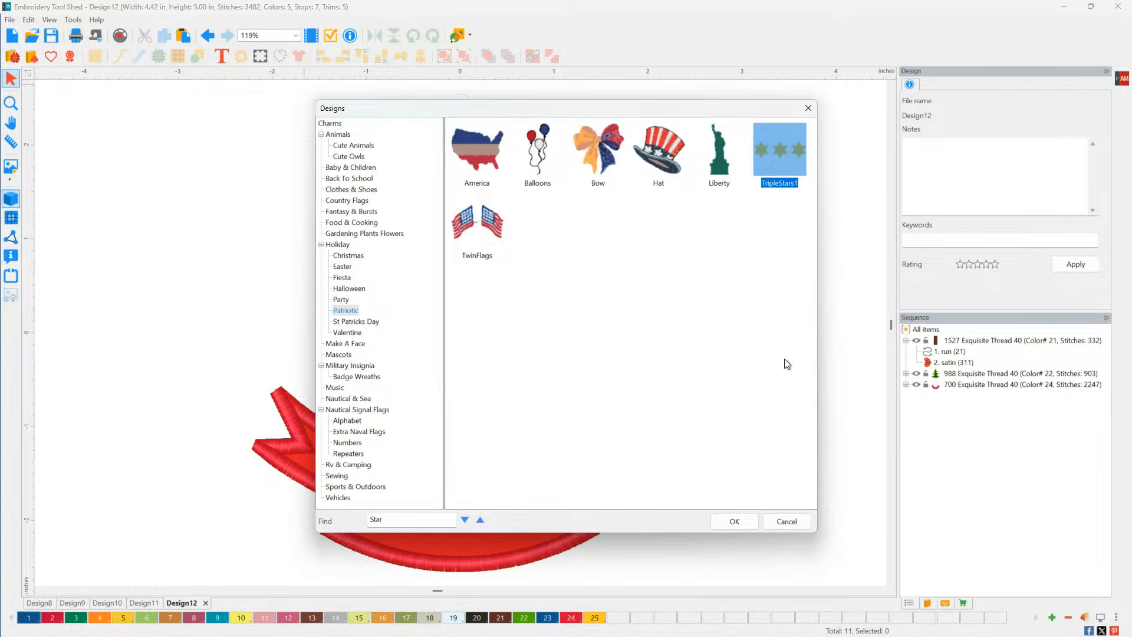
left_click(734, 521)
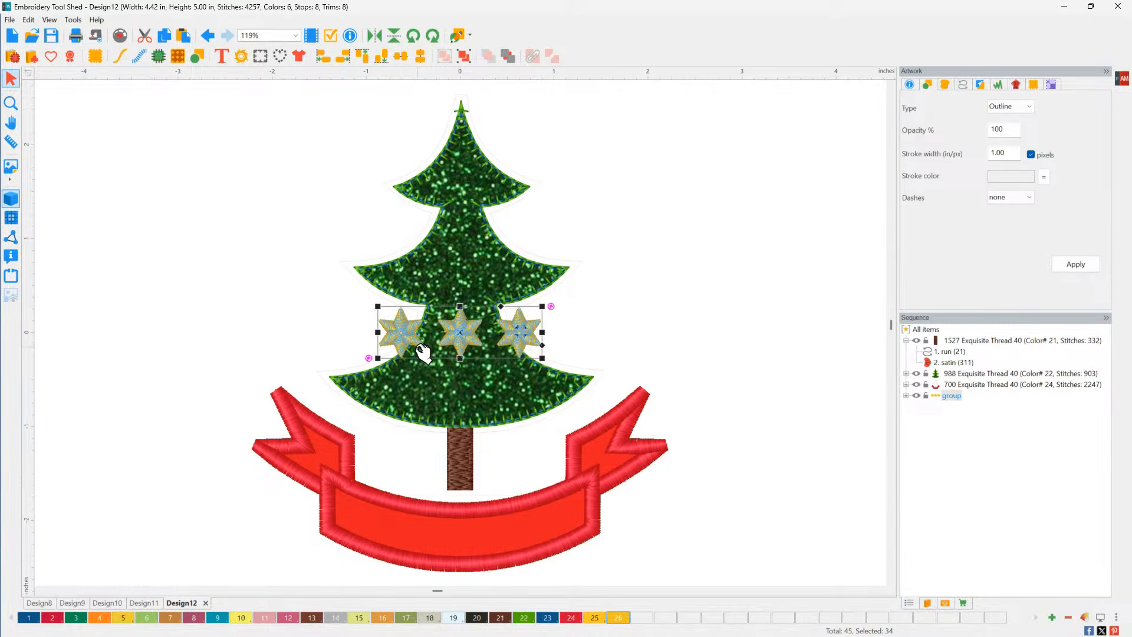
- Move the three-star charm off the tree to the empty area beside it and ungroup it
left_click_drag(471, 337, 227, 242)
right_click(217, 239)
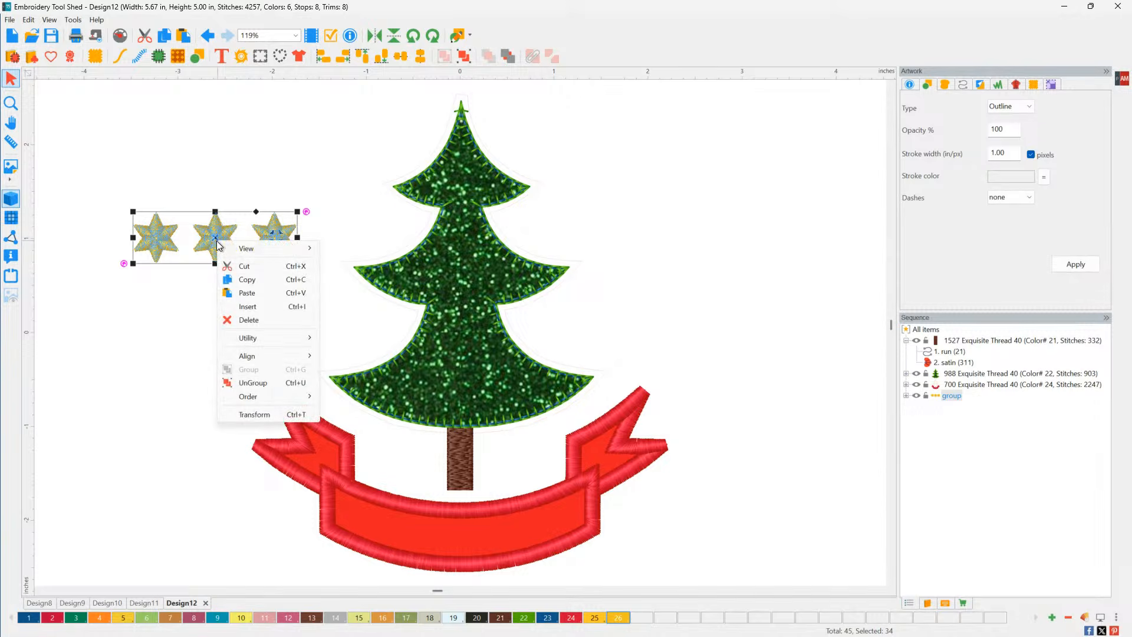
left_click(252, 383)
left_click(224, 172)
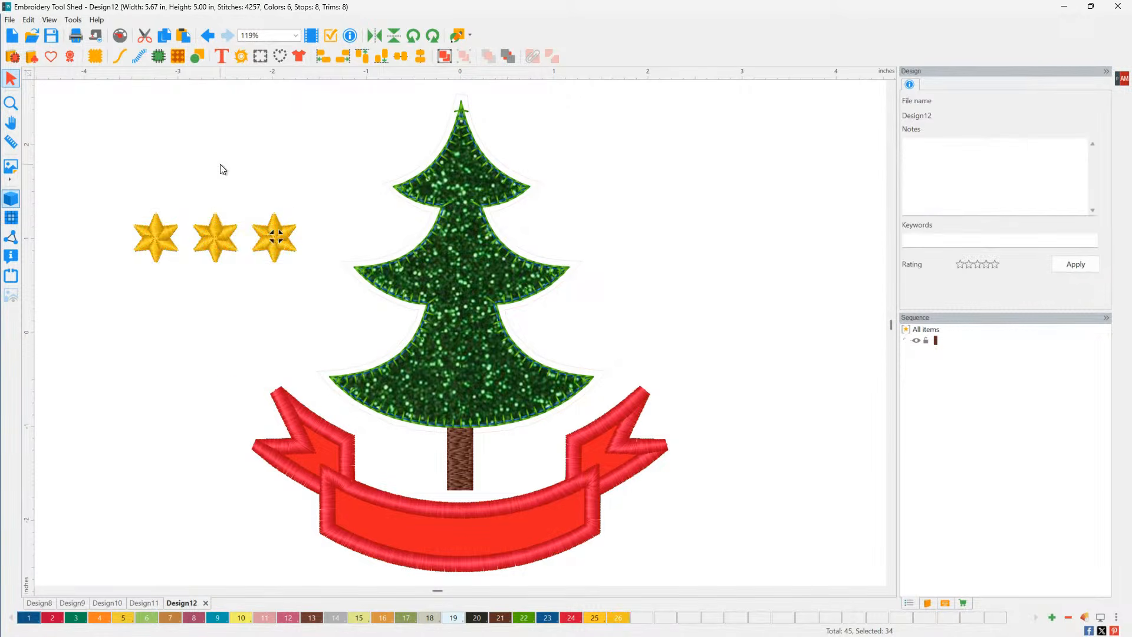
- Delete the stitch objects of the two outer stars, keeping the middle star
left_click_drag(112, 200, 185, 286)
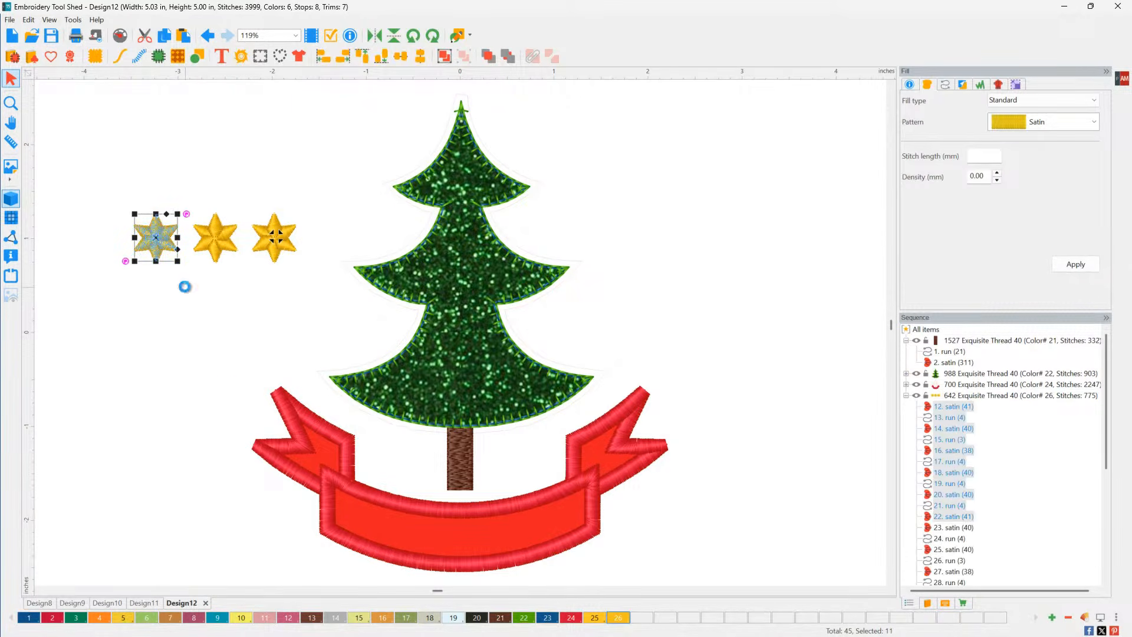
key("Delete")
left_click_drag(252, 181, 318, 286)
key("Delete")
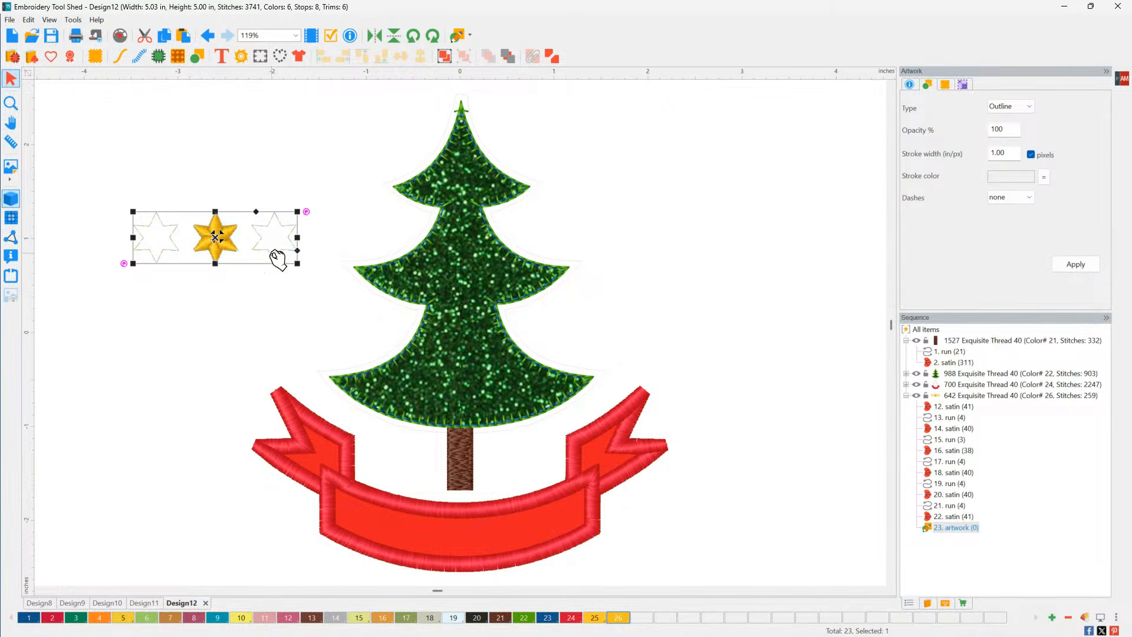
- Break apart the combined star artwork and delete the outlines of the two outer stars
right_click(265, 236)
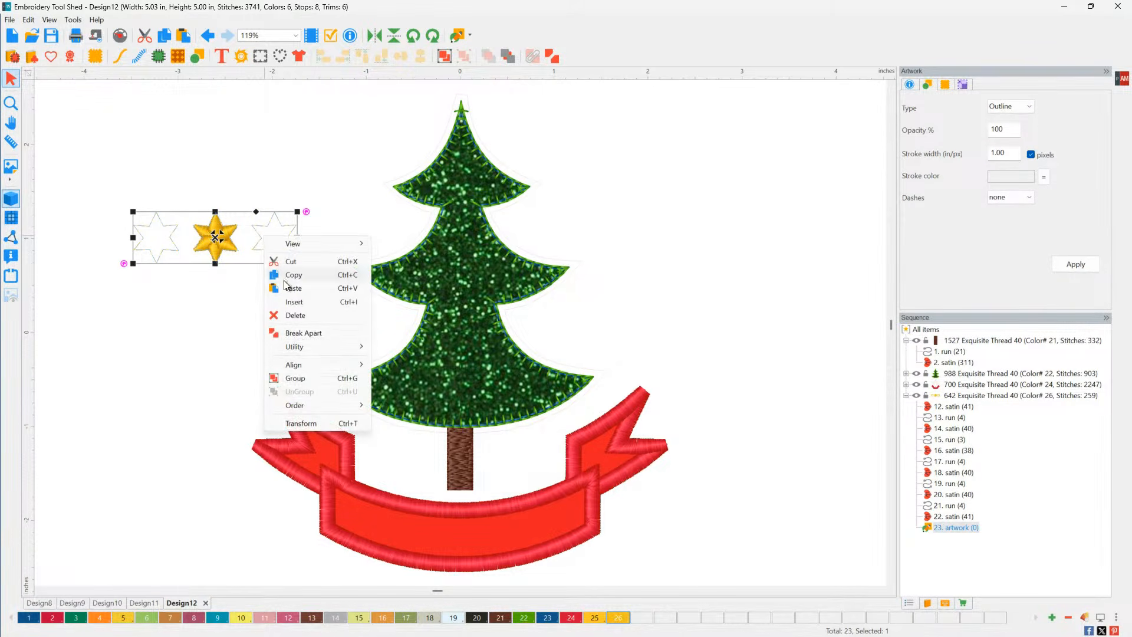
left_click(315, 331)
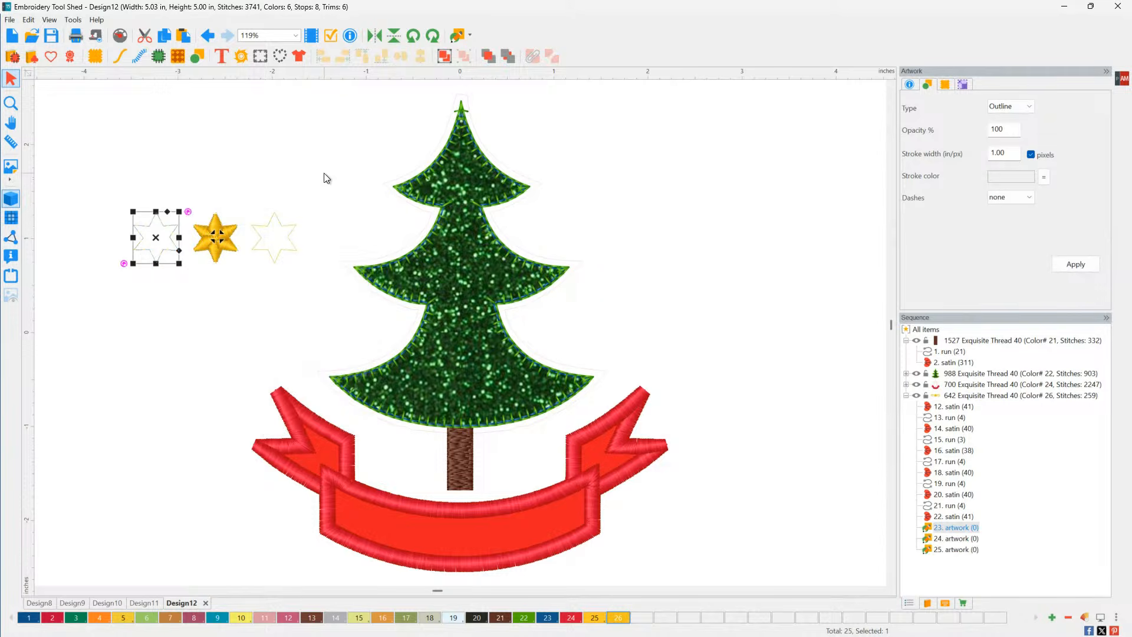
left_click(149, 208)
left_click_drag(150, 226, 193, 289)
key("Delete")
left_click_drag(246, 184, 318, 275)
key("Delete")
- Group the remaining star with its outline and place it on the tip of the tree
left_click_drag(121, 166, 247, 289)
key("ctrl+g")
left_click_drag(222, 242, 463, 99)
left_click(603, 149)
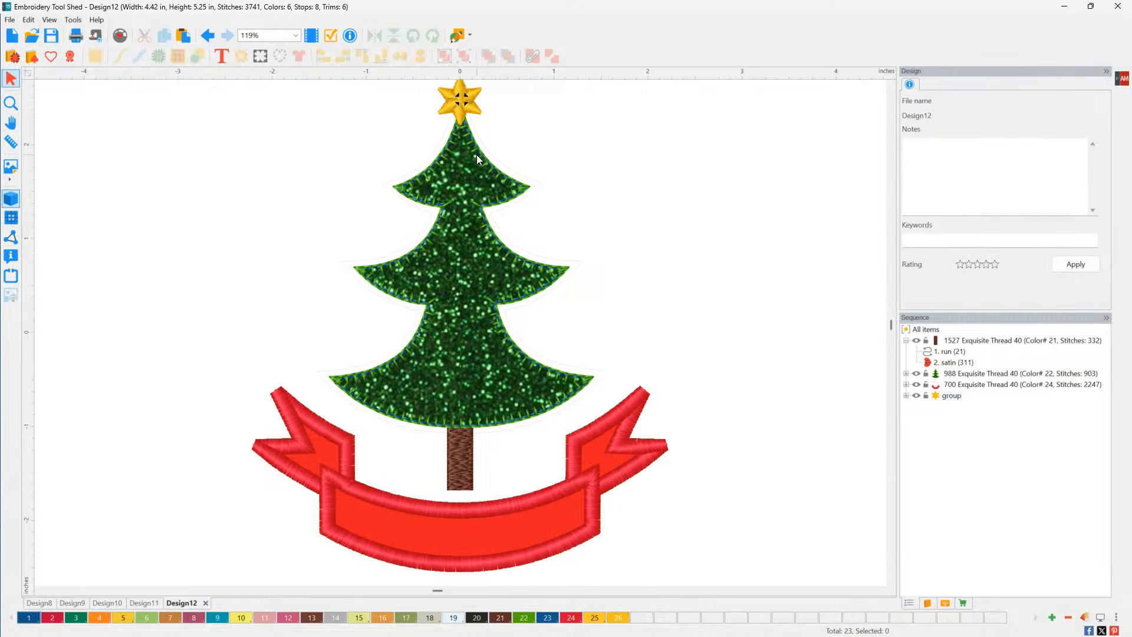
- Enlarge the star slightly on top of the tree
key("0")
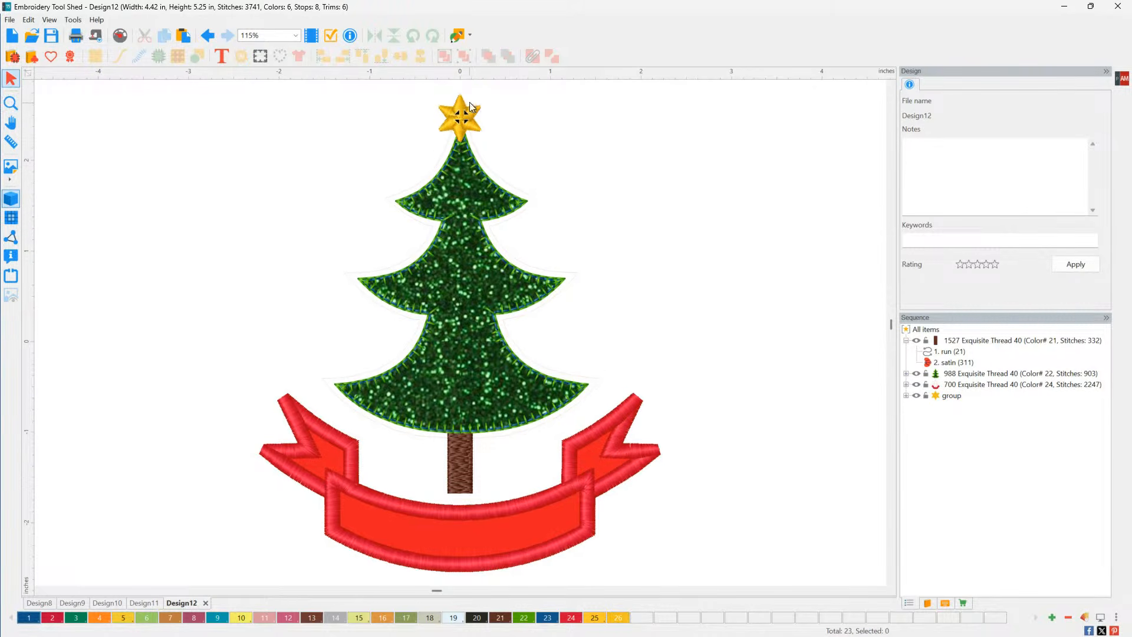
left_click(470, 125)
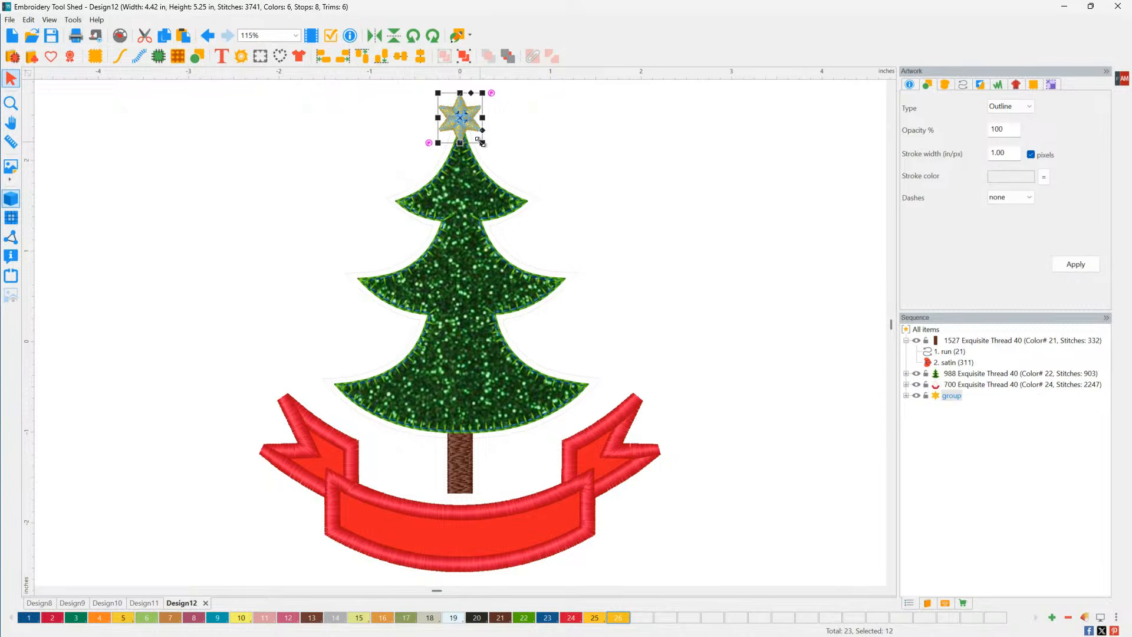
left_click_drag(482, 143, 492, 151)
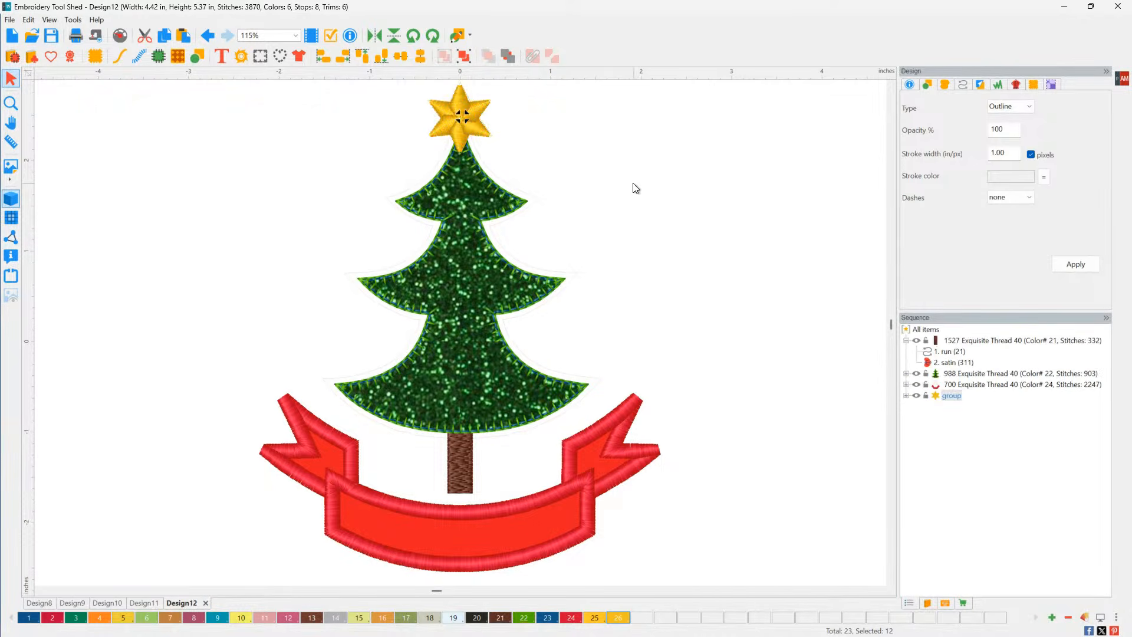
left_click(683, 194)
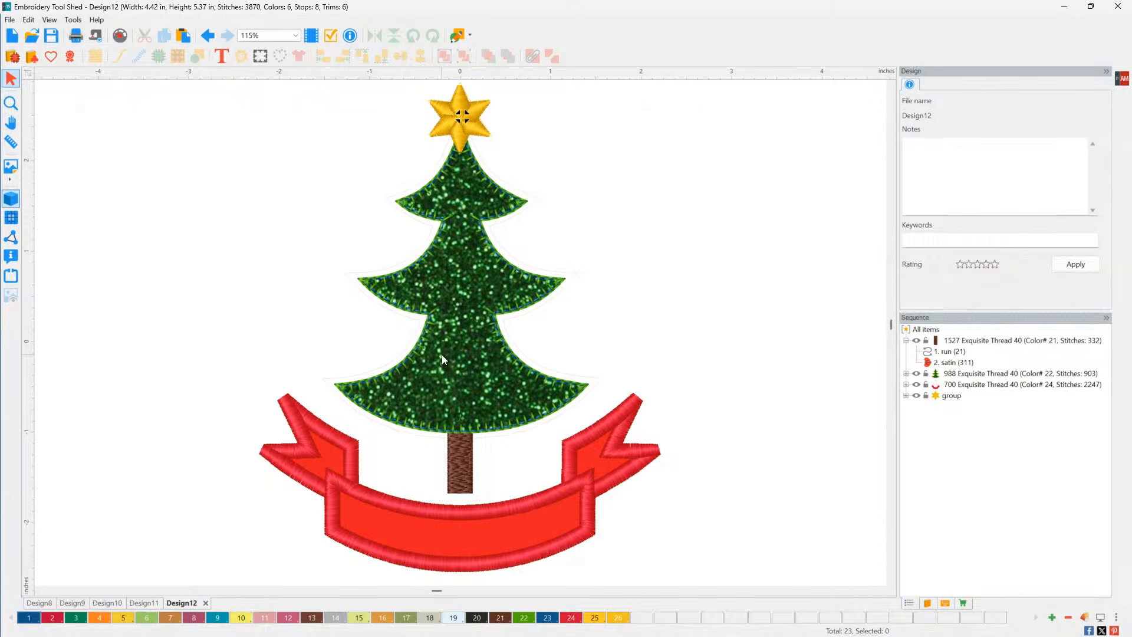
- Add the lettering "Joy to the World" beside the tree in the Bauhaus Small font
left_click(222, 56)
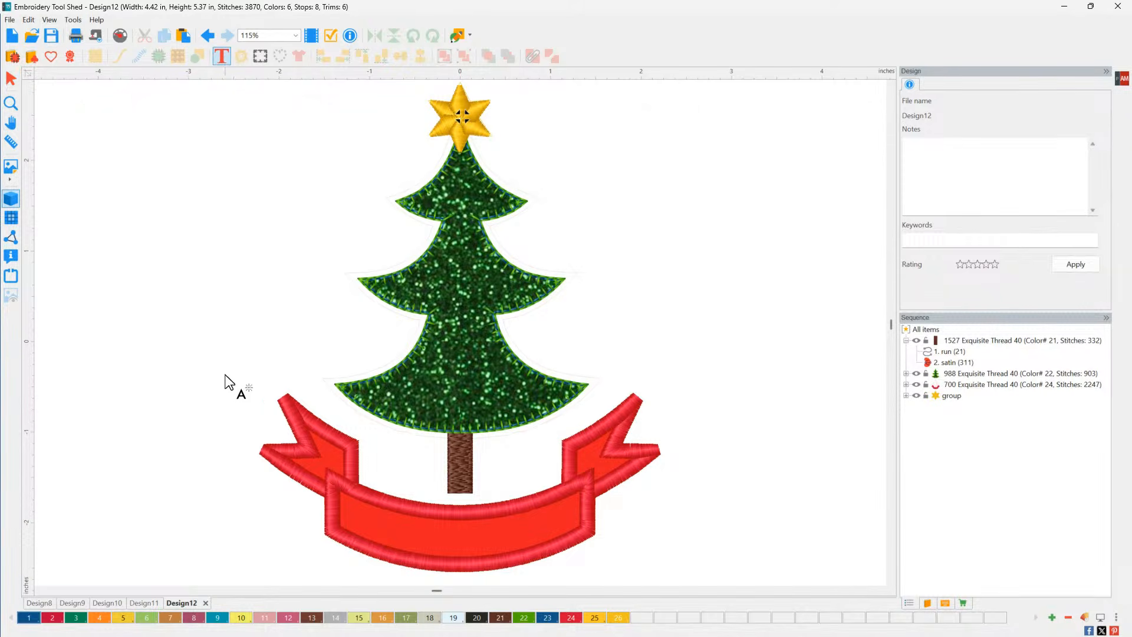
left_click(118, 254)
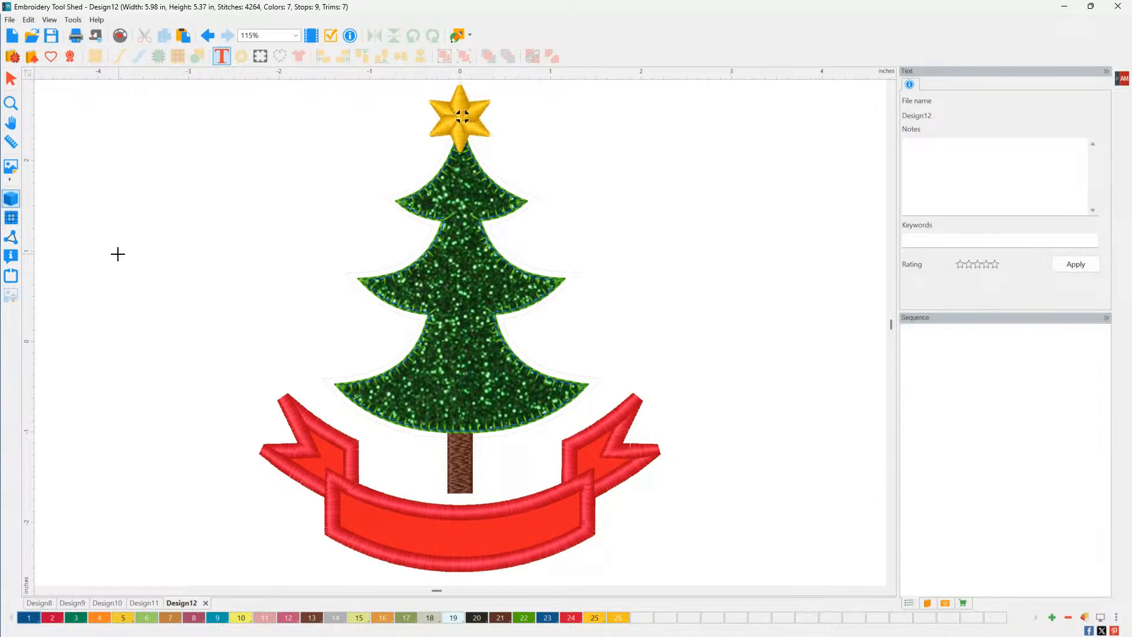
left_click(1048, 136)
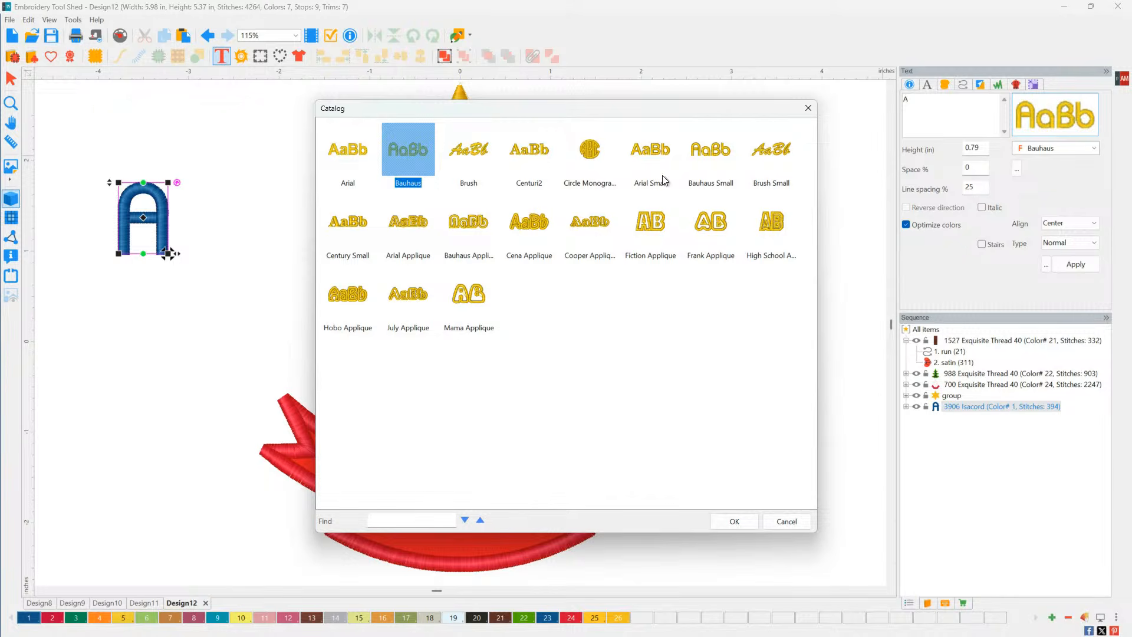
left_click(705, 163)
left_click(732, 521)
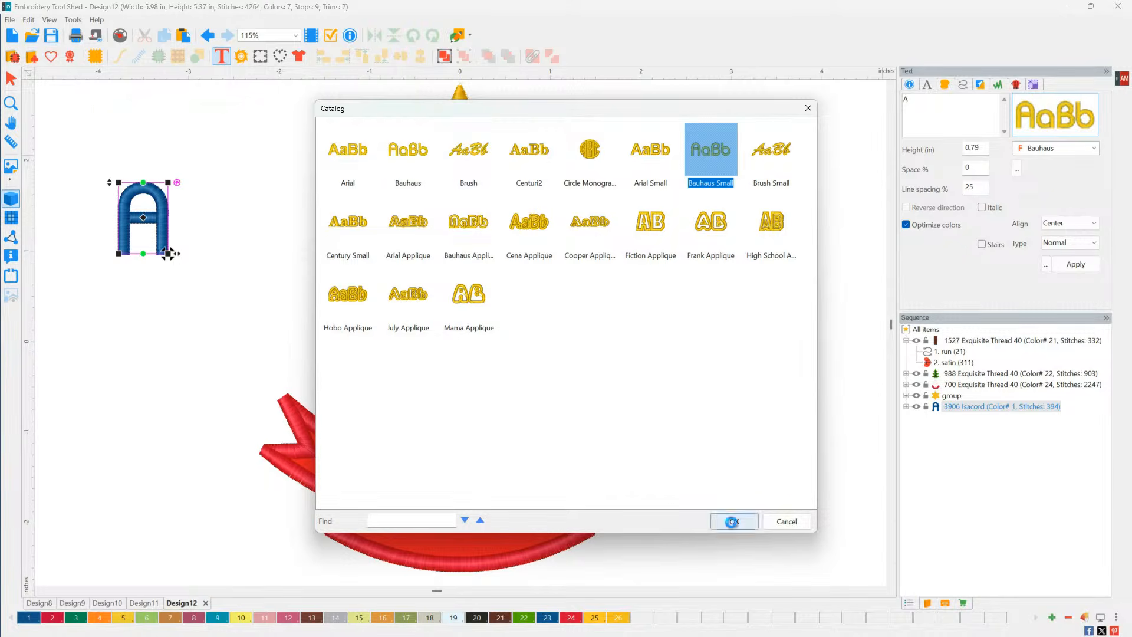
type("Joy to the World")
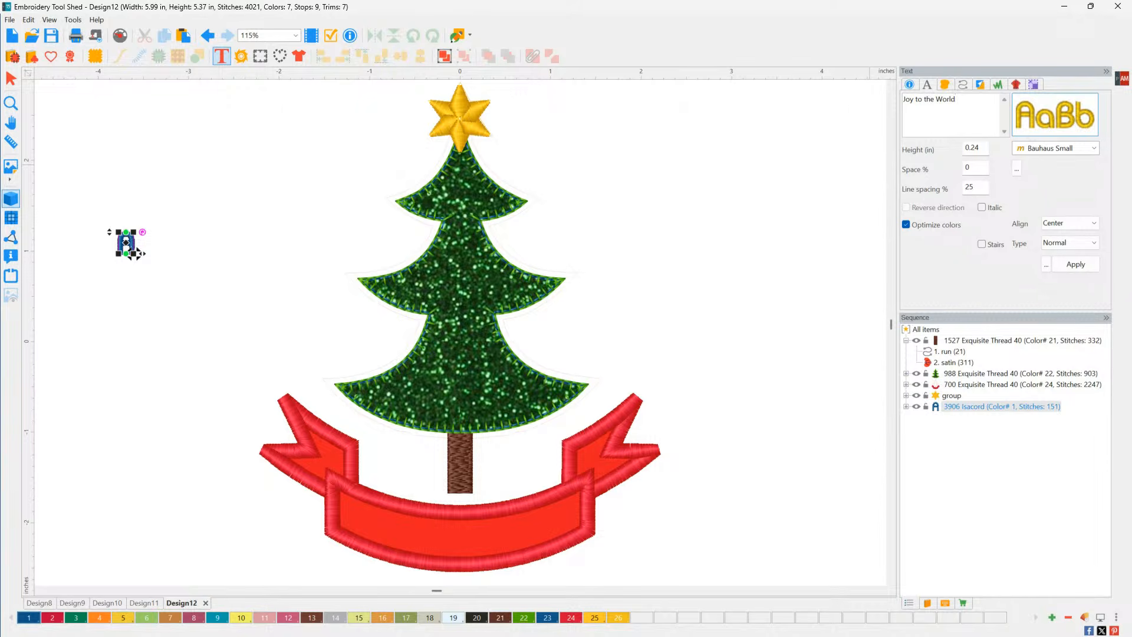
left_click(1075, 264)
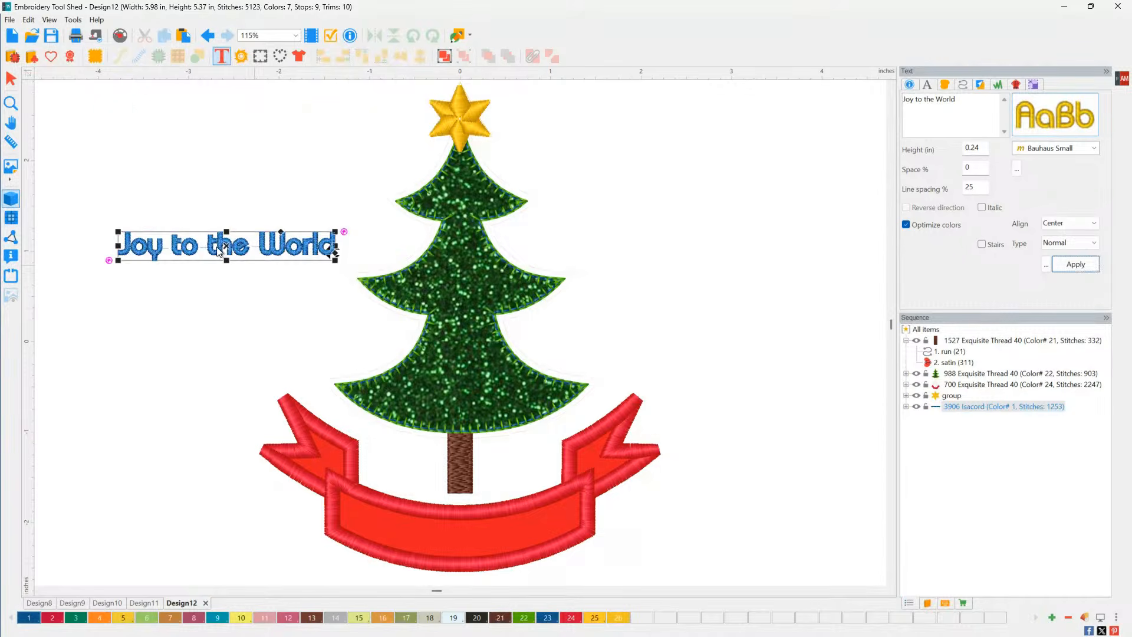
- Move the "Joy to the World" lettering onto the red banner and bend its lower and upper edges downward to follow the banner's curve
left_click_drag(220, 248, 464, 534)
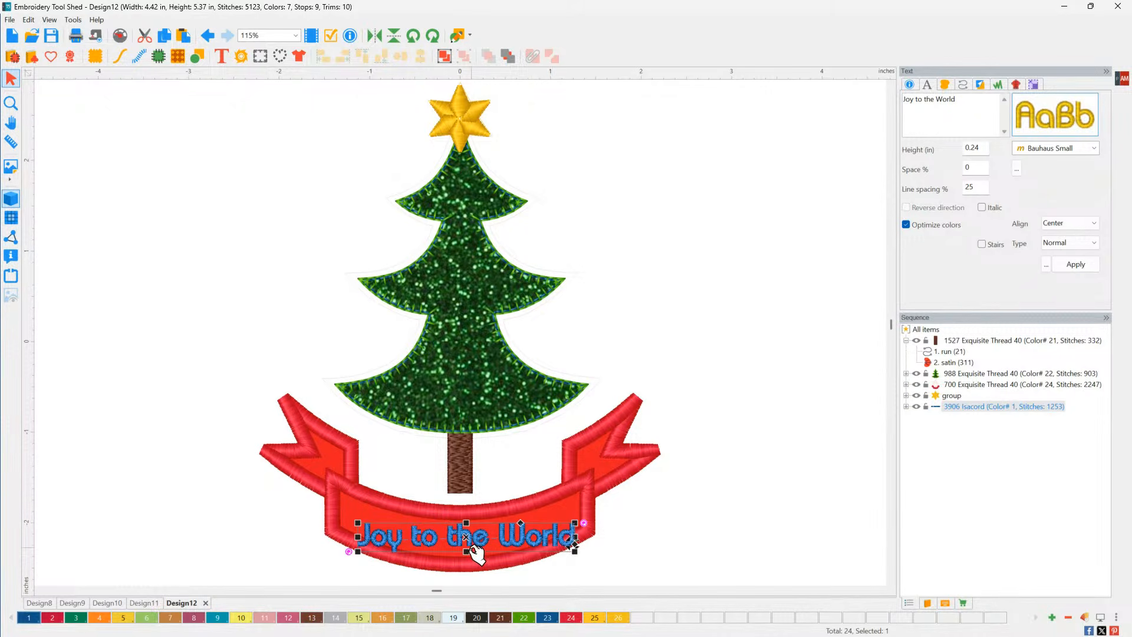
double_click(510, 550)
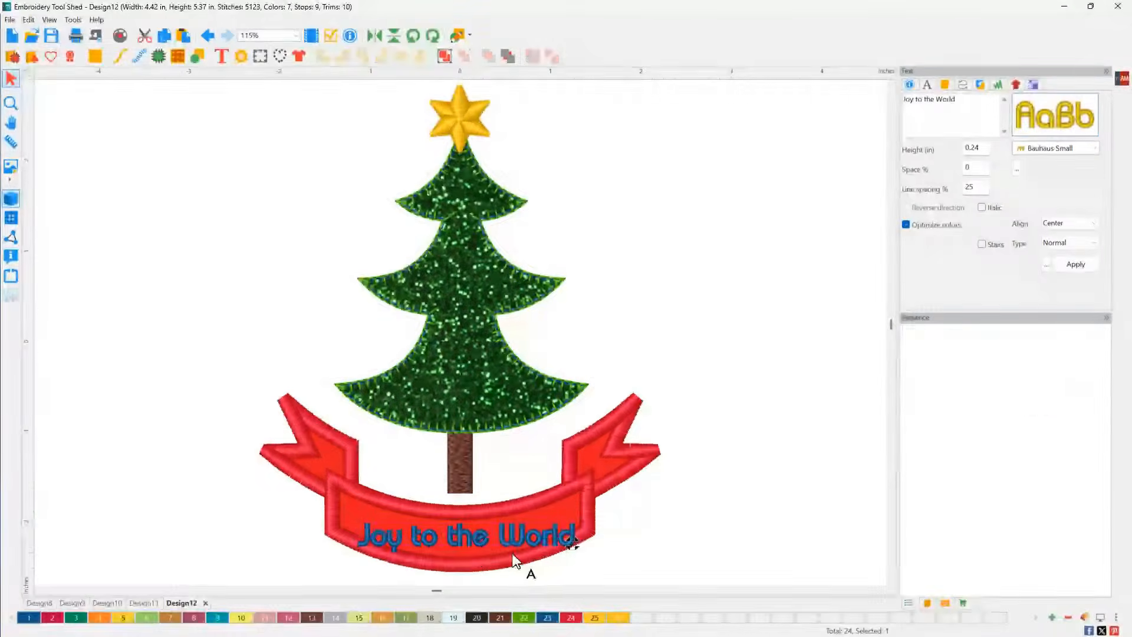
left_click_drag(465, 545, 464, 568)
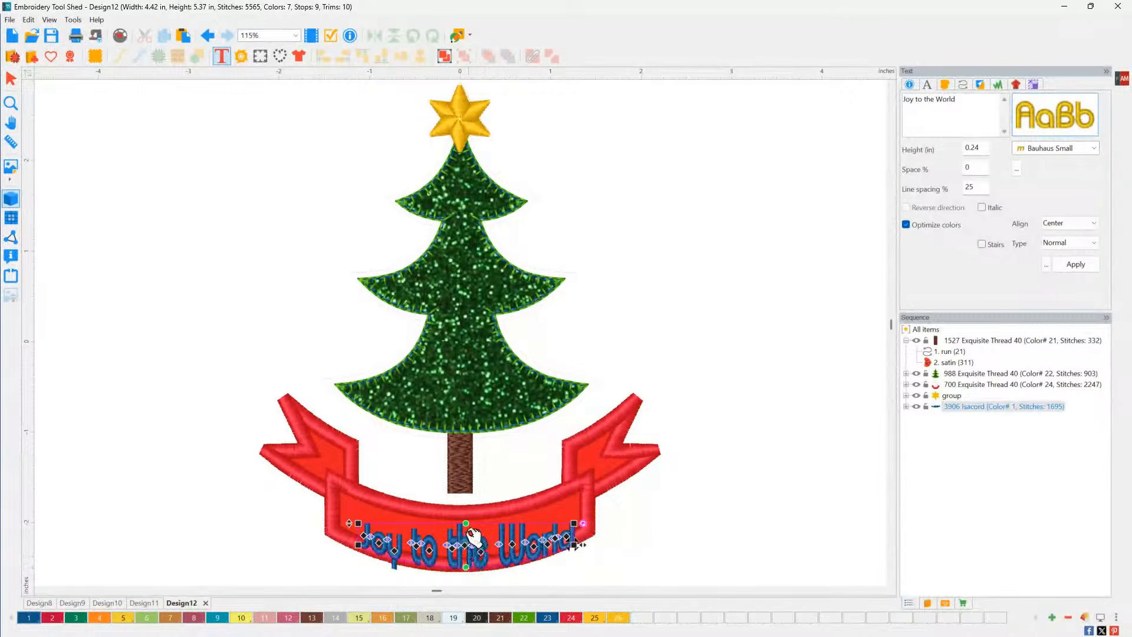
left_click_drag(466, 523, 465, 549)
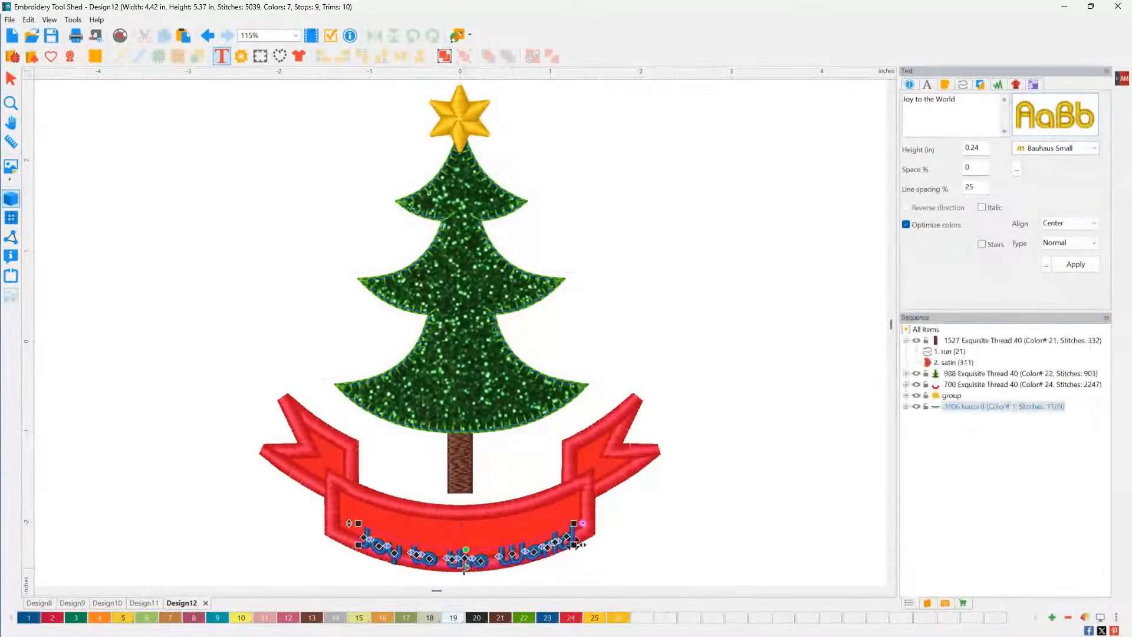
- Center the "Joy to the World" lettering within the red banner and recolor it with yellow palette color 26
key("Escape")
left_click_drag(469, 541, 468, 528)
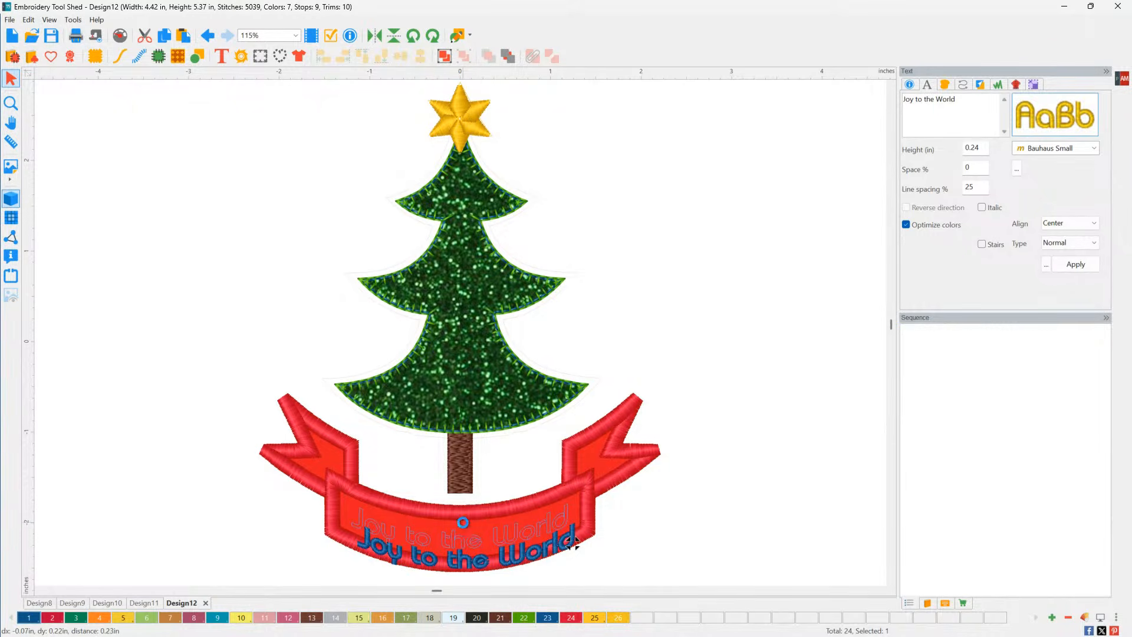
left_click(697, 539)
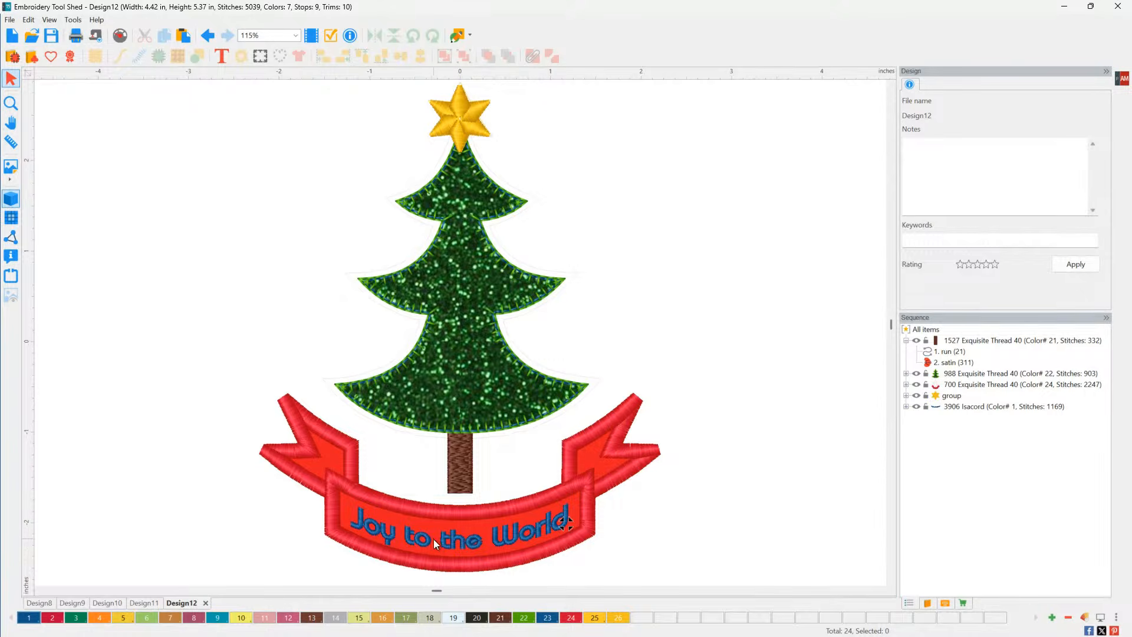
left_click(986, 407)
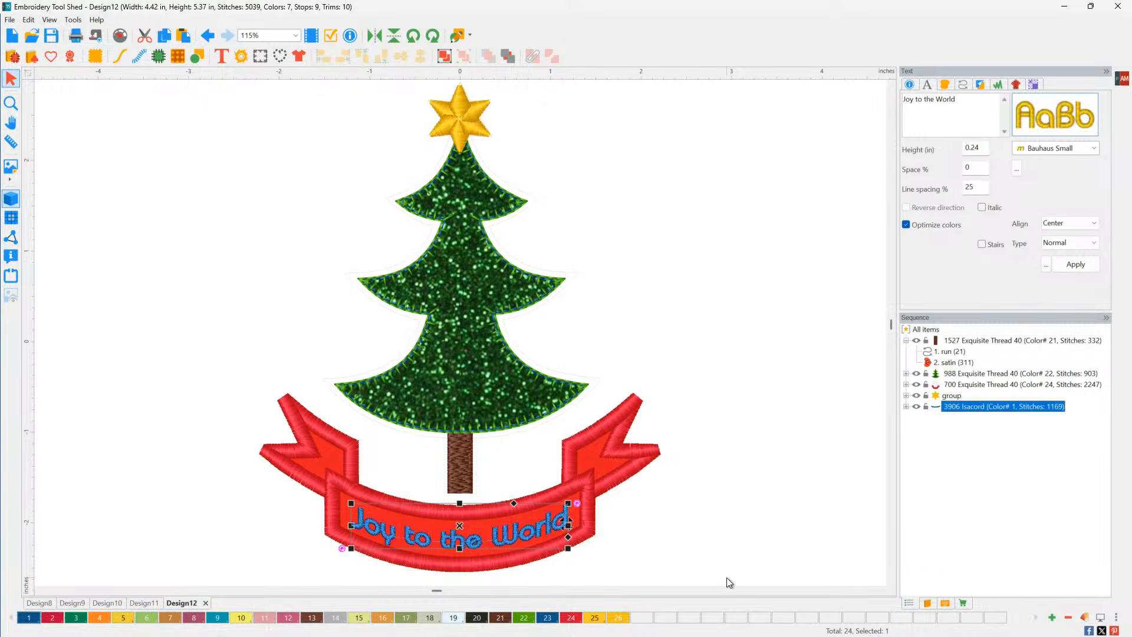
left_click(621, 618)
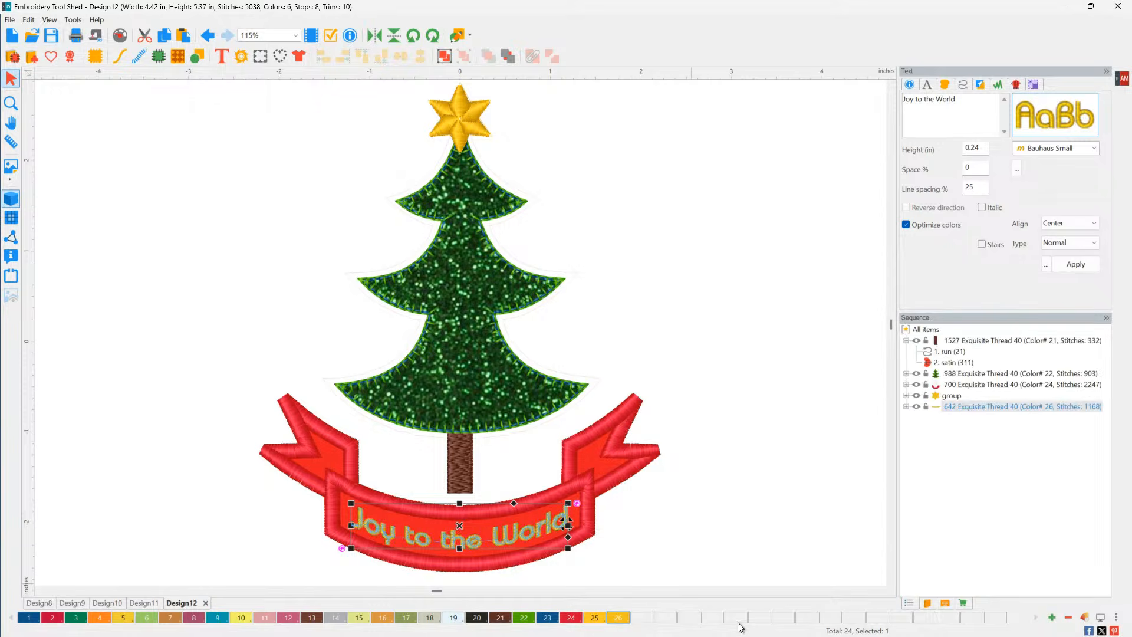
left_click(762, 473)
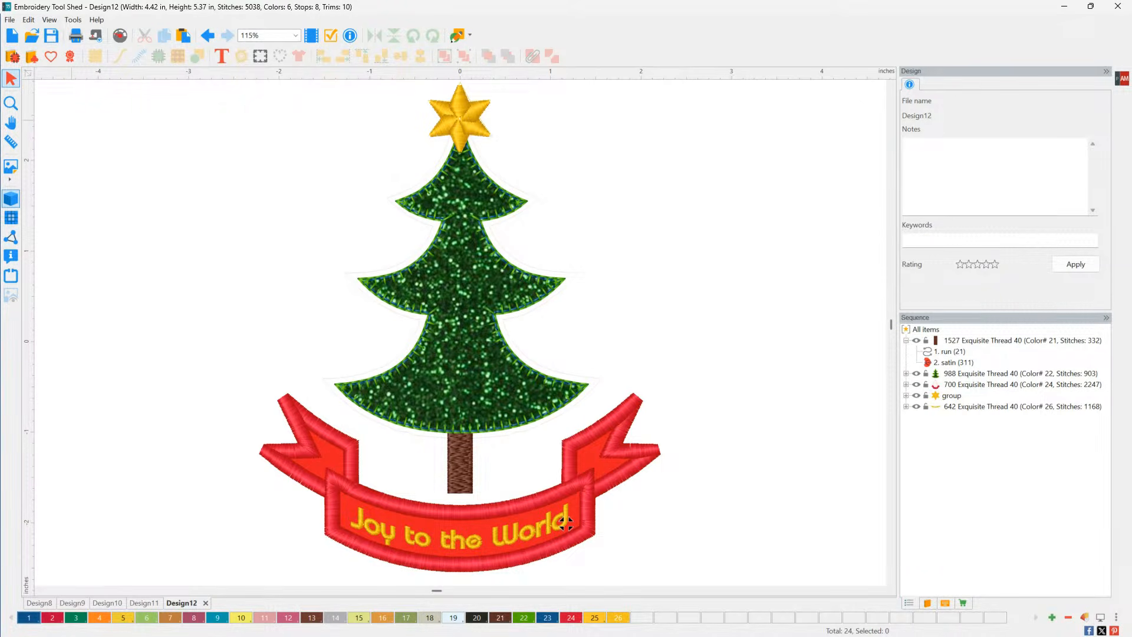
- Preview the sewing sequence of the finished Christmas tree design
left_click(119, 36)
left_click_drag(20, 82, 397, 87)
- Start a new blank design and open the catalog of applique frame shapes
left_click(14, 37)
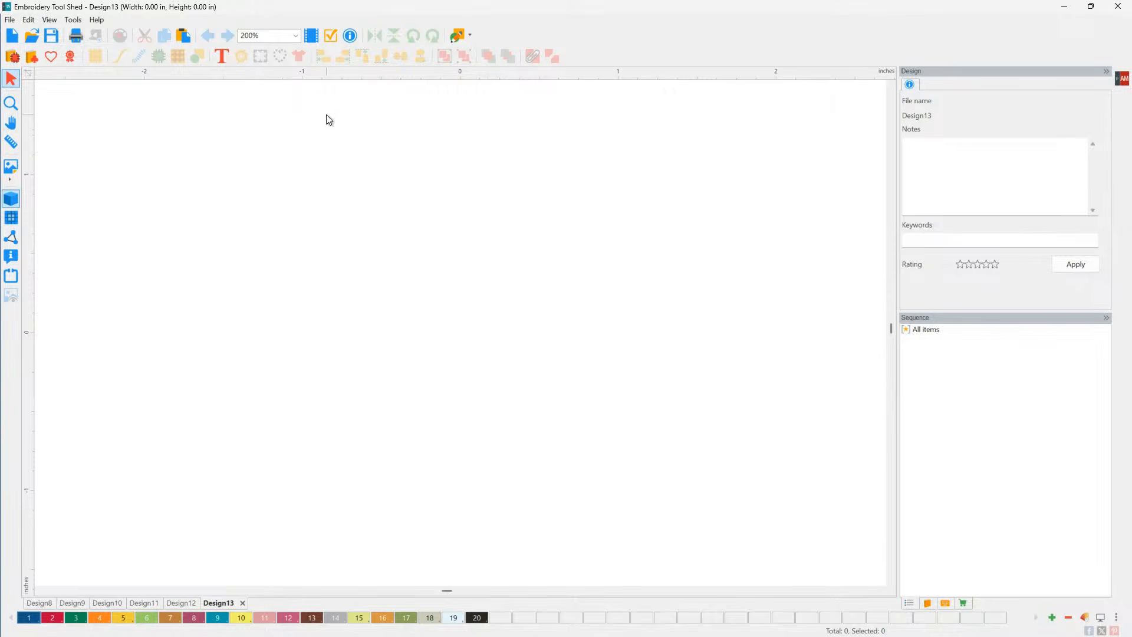
left_click(51, 61)
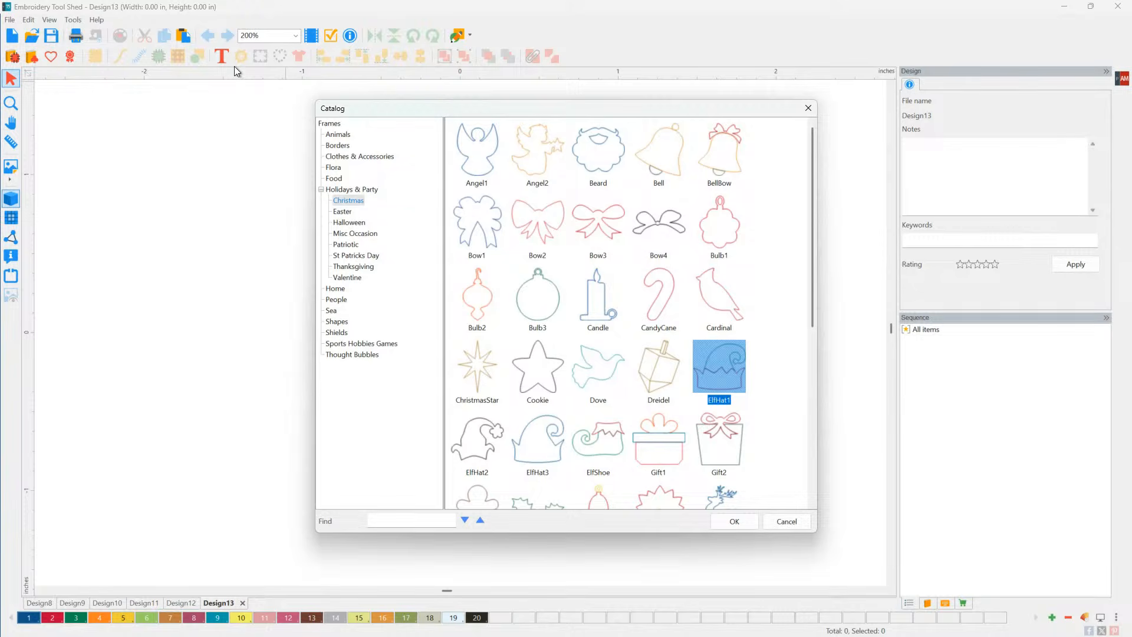
- Browse the Borders and Animals categories of the shape catalog, going through the full range of animal outlines
left_click(335, 135)
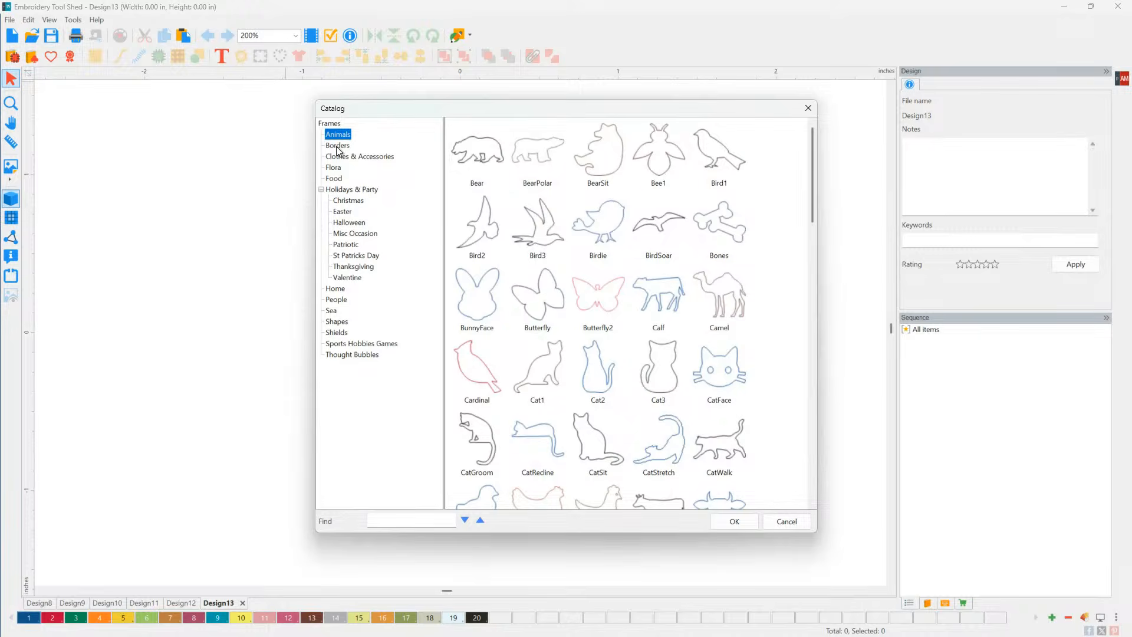
left_click(338, 146)
left_click(339, 135)
scroll(661, 257, "down", 5)
scroll(661, 257, "down", 6)
scroll(661, 257, "down", 6)
scroll(648, 262, "down", 5)
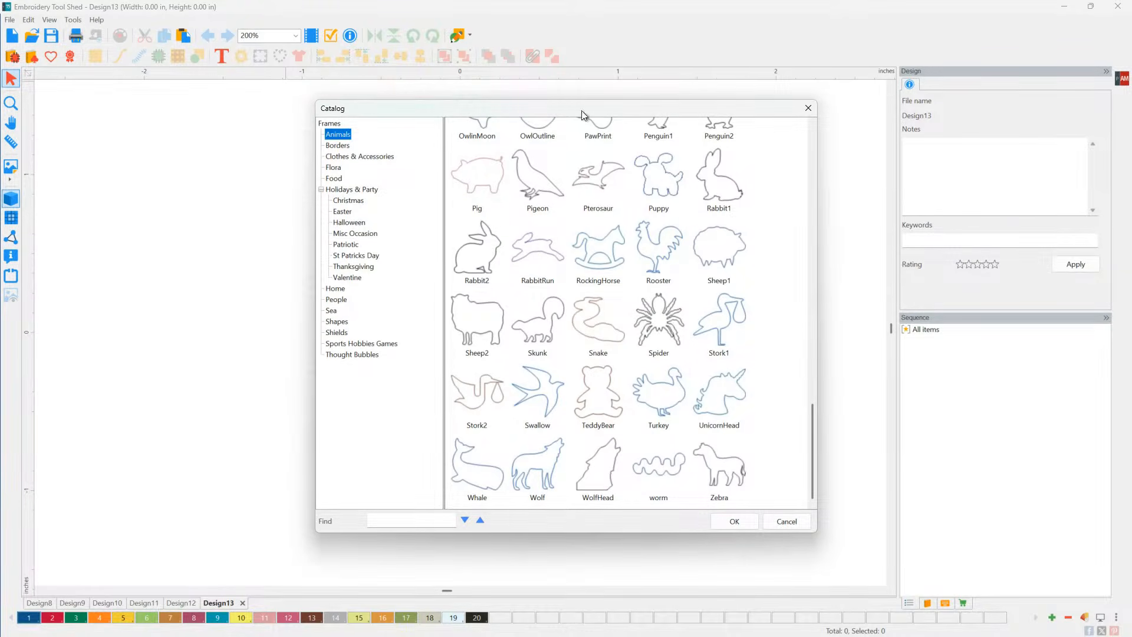
- Insert the ElfHat1 shape from the catalog's Christmas category as an applique
left_click(343, 201)
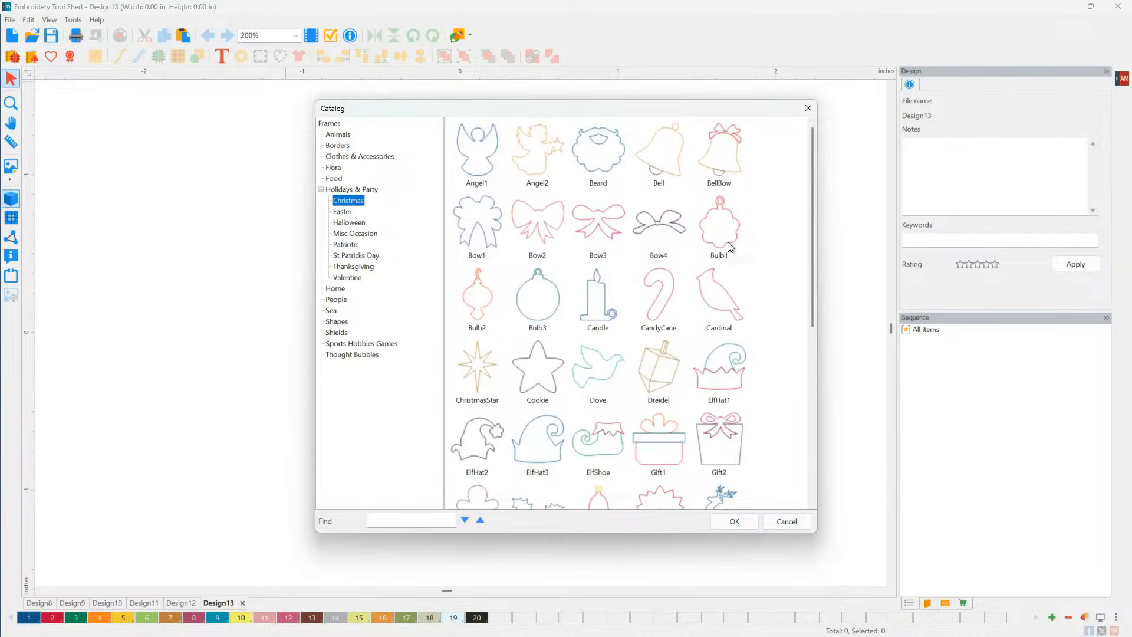
left_click(707, 370)
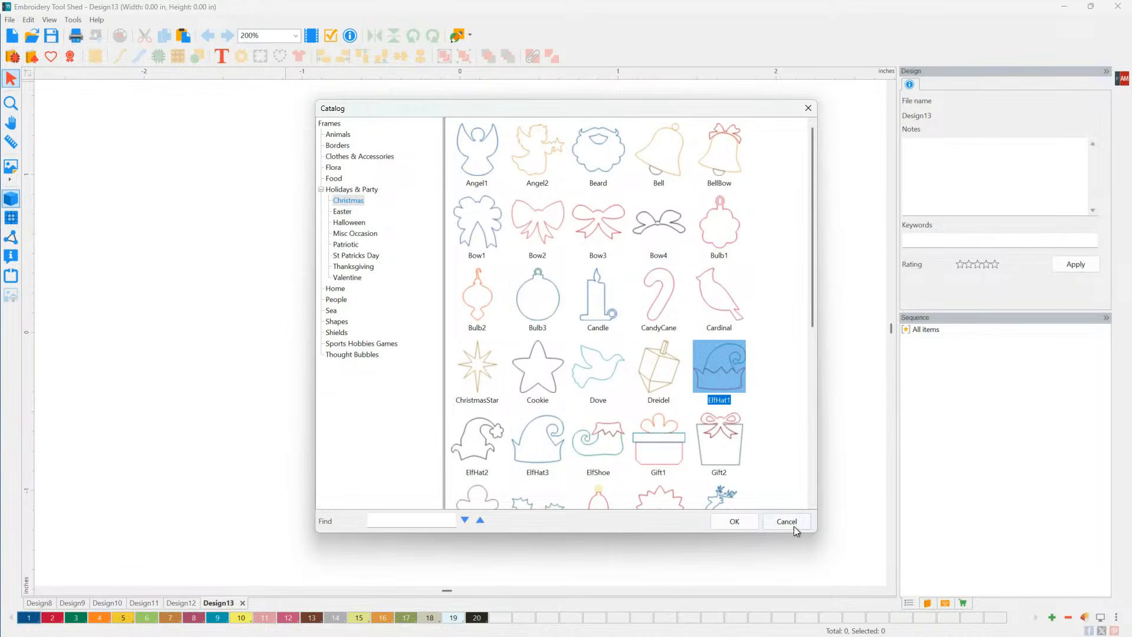
left_click(736, 522)
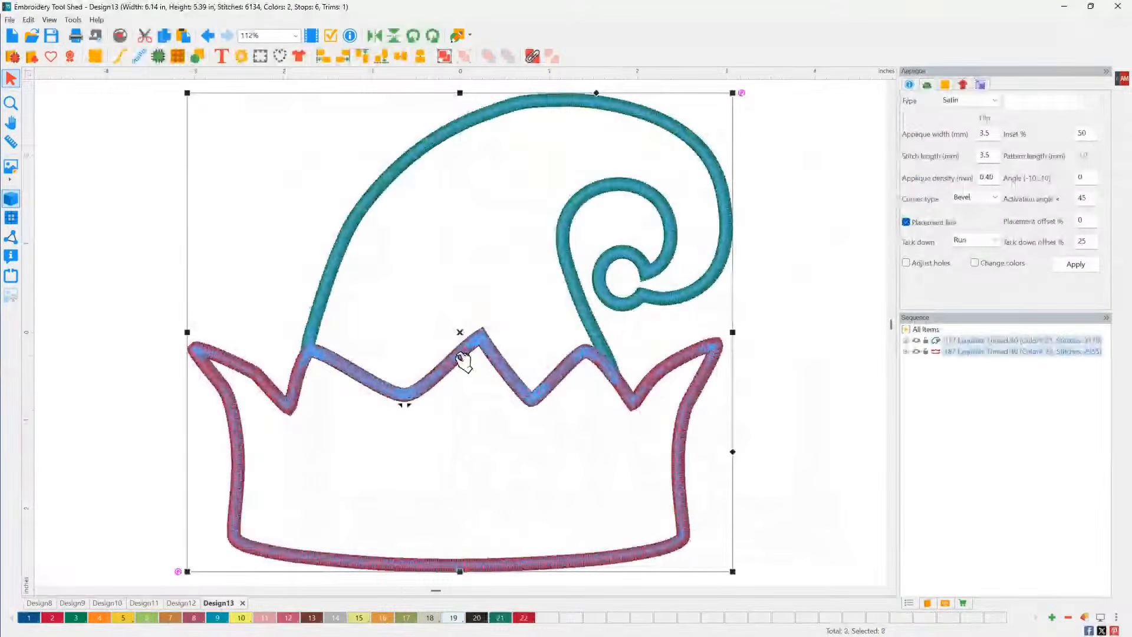
- Scale the whole elf hat down proportionally to about 3.42 in wide and 3.00 in high
scroll(710, 305, "down", 3)
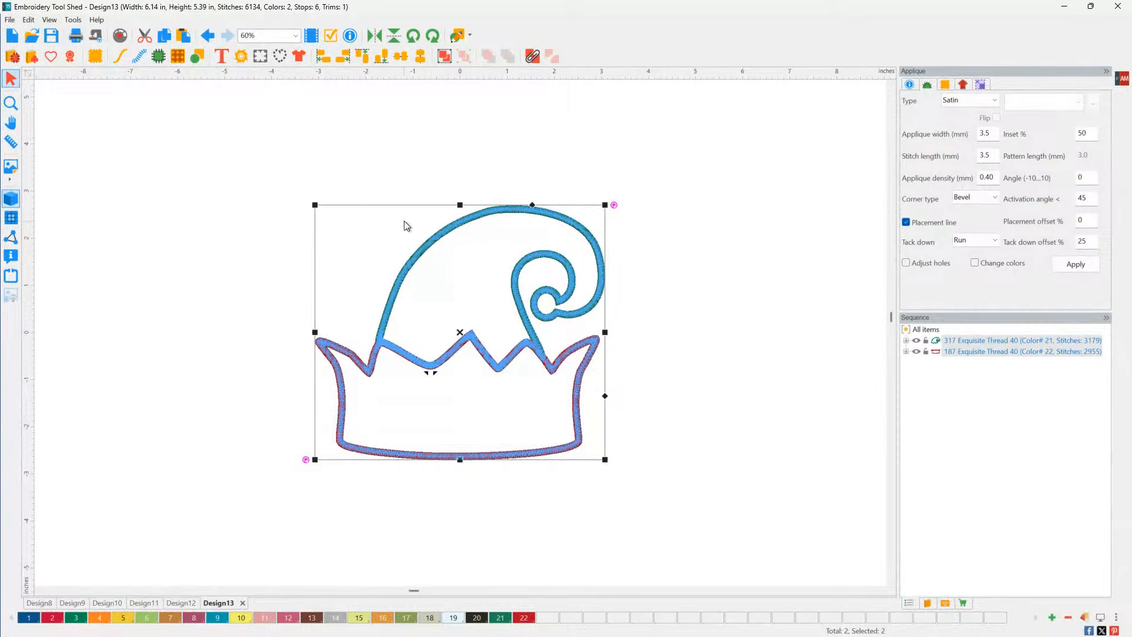
left_click(978, 89)
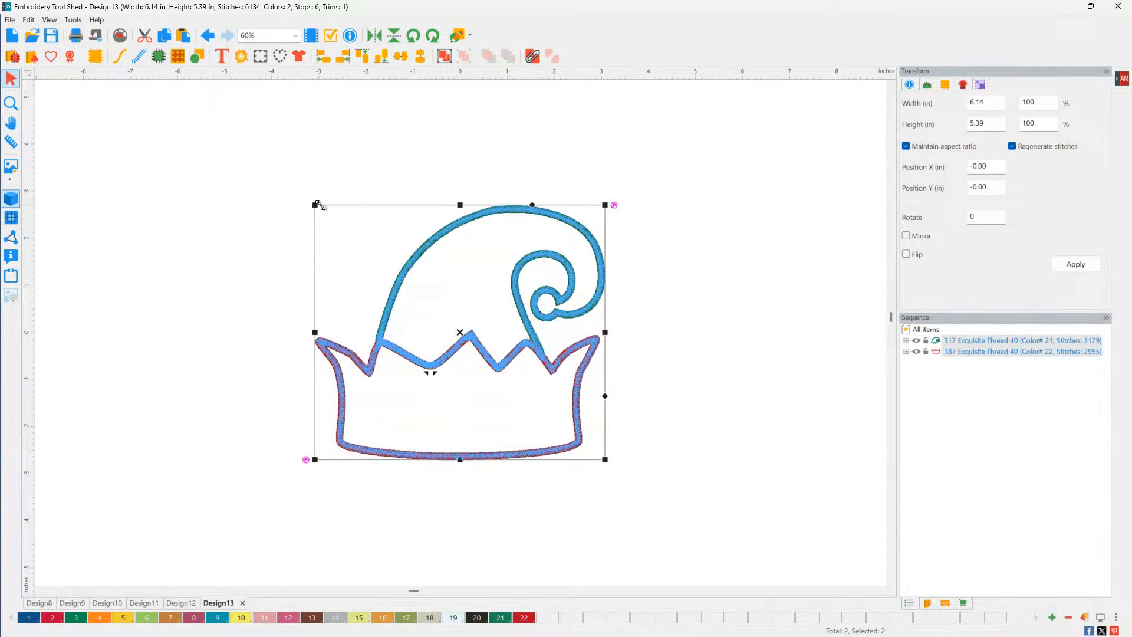
left_click_drag(314, 204, 512, 335)
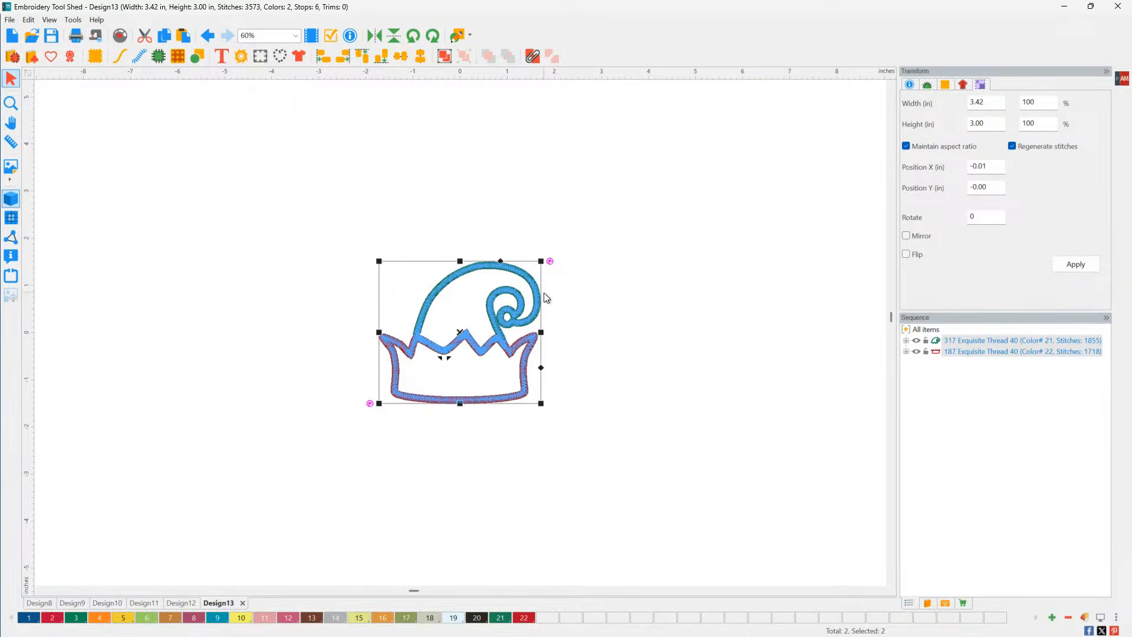
left_click(573, 289)
- Change the green upper part of the hat to the Adv. Stippling applique type with the baseball_field pattern
left_click(461, 281)
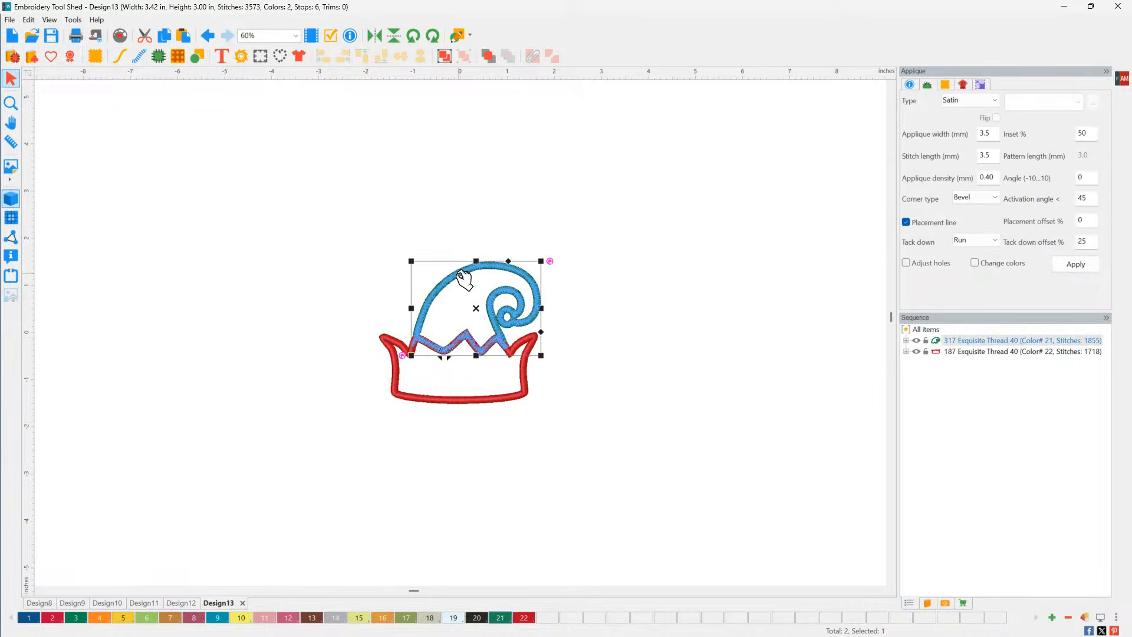
left_click(993, 101)
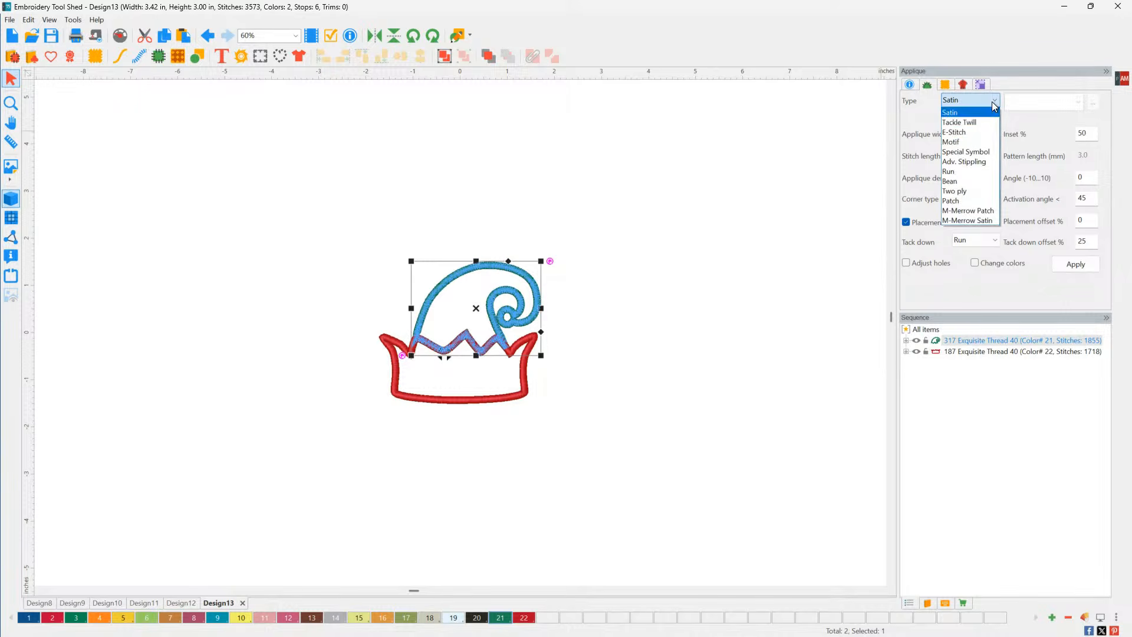
left_click(961, 161)
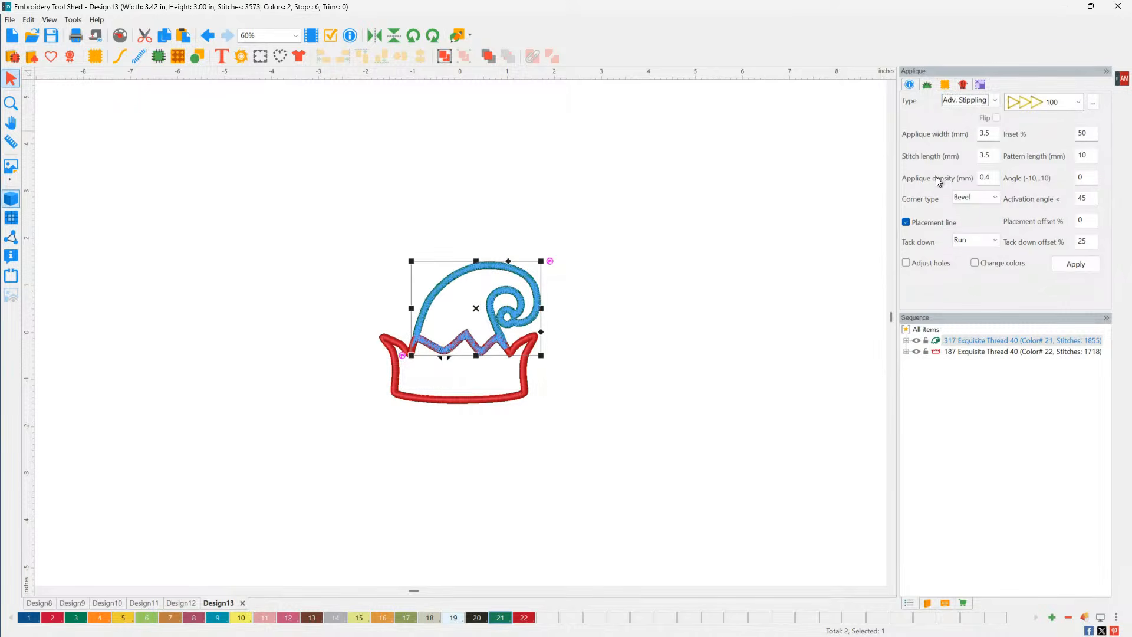
left_click(1078, 102)
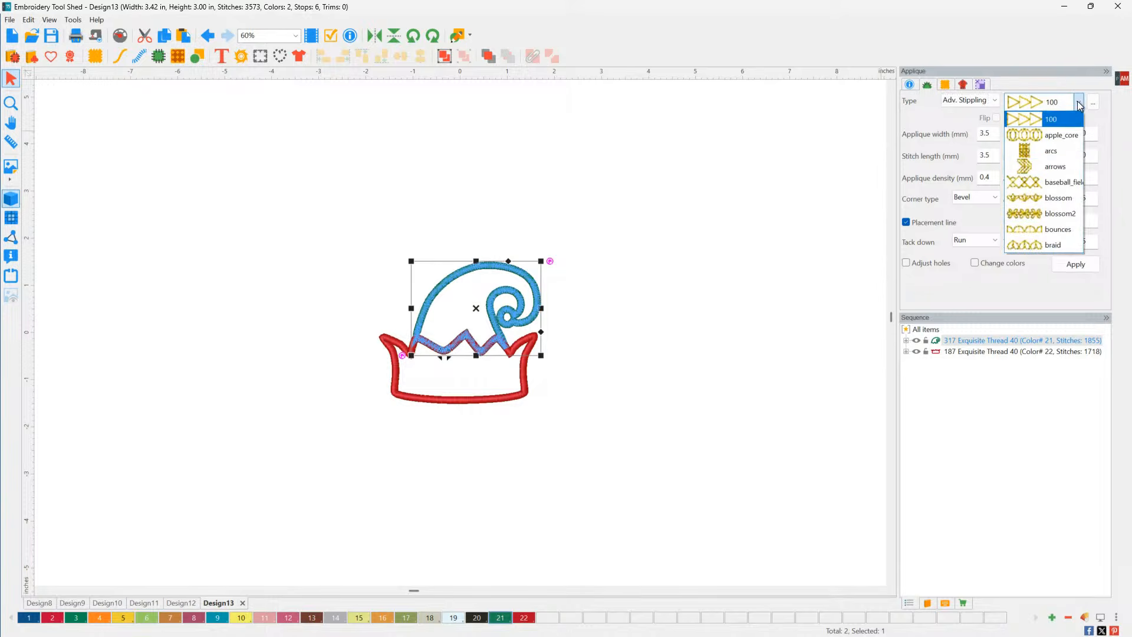
left_click(1080, 182)
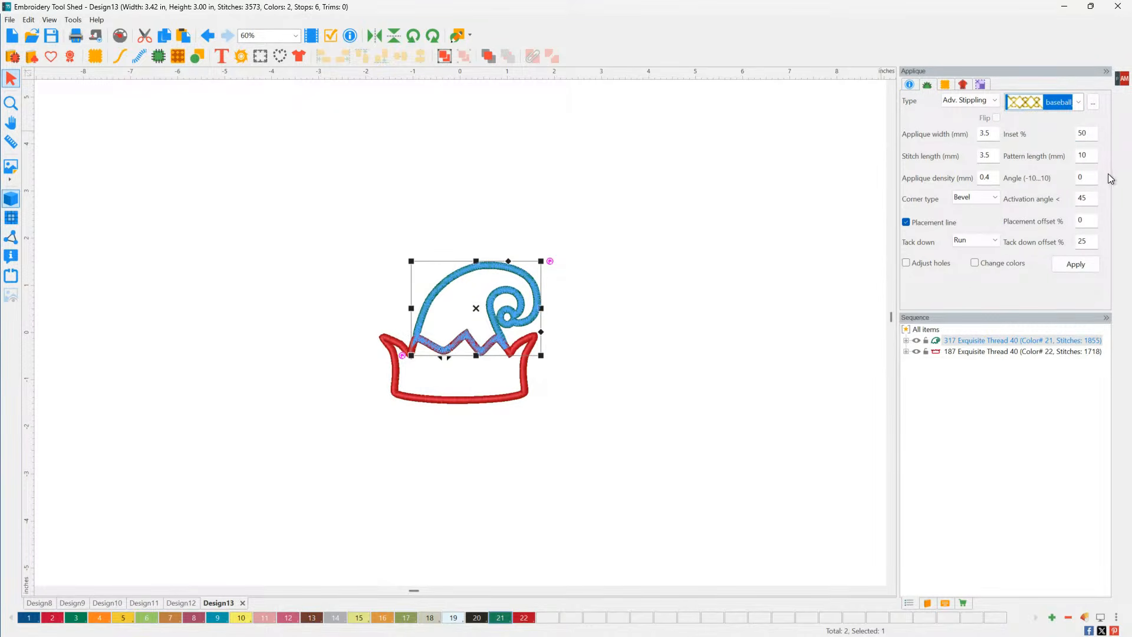
left_click(1073, 262)
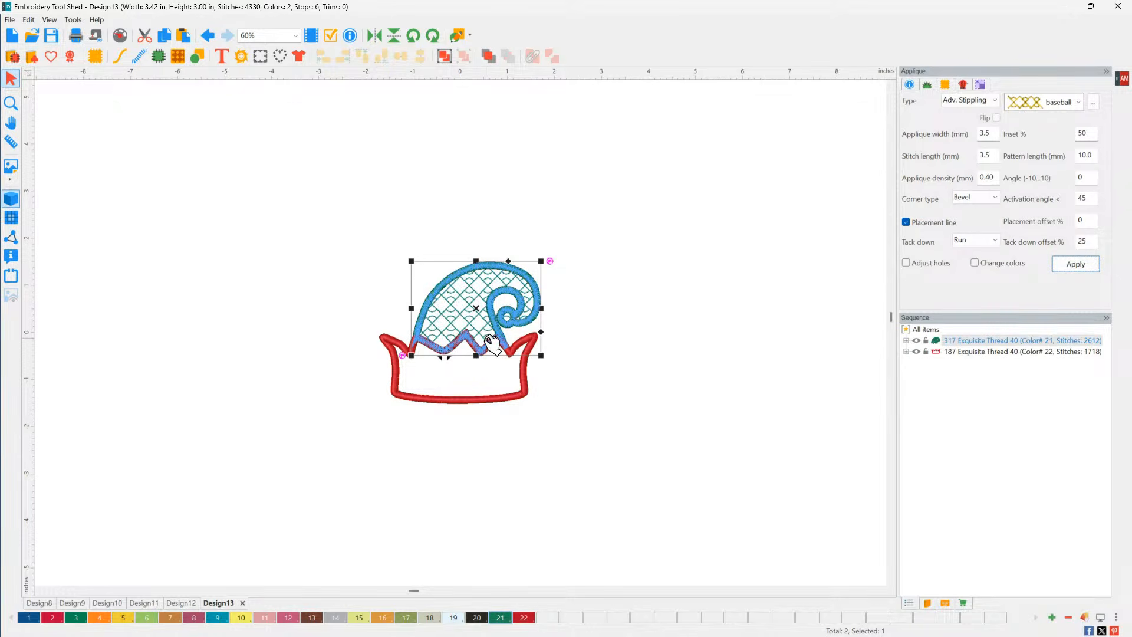
left_click(596, 316)
key("0")
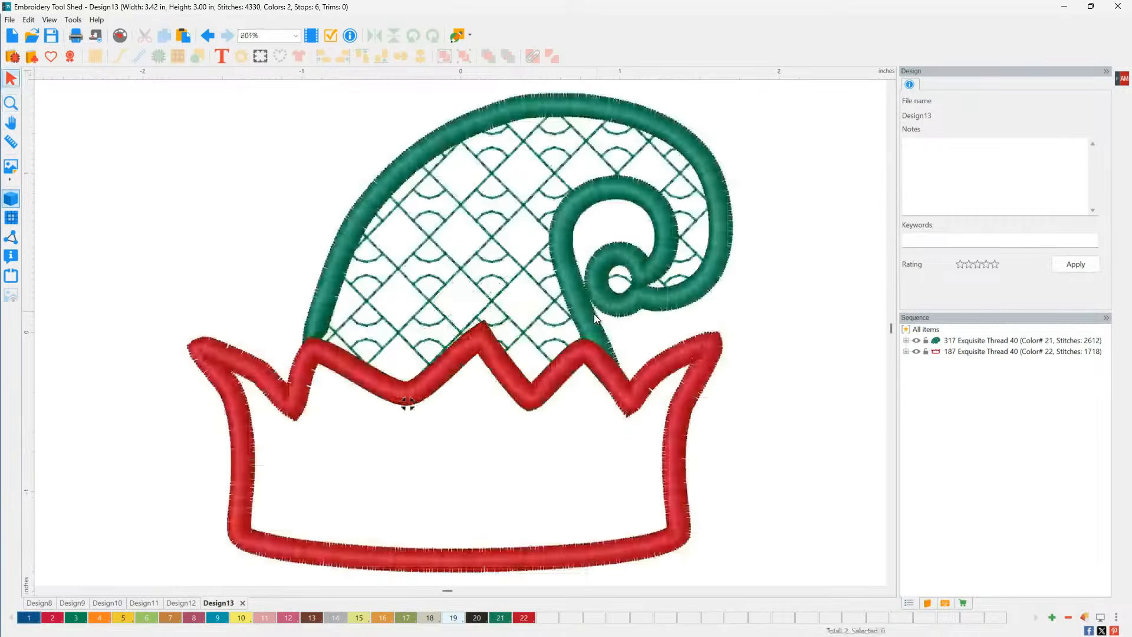
- Change the red brim of the hat to the Adv. Stippling applique type with the blossom pattern
left_click(716, 355)
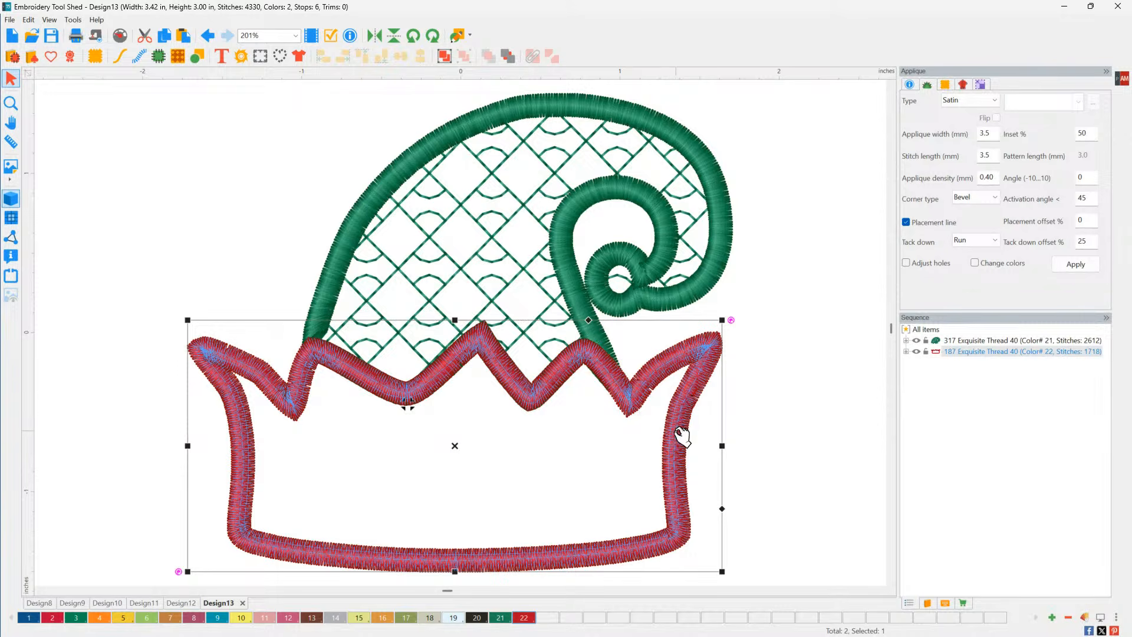
left_click(1082, 105)
left_click(973, 100)
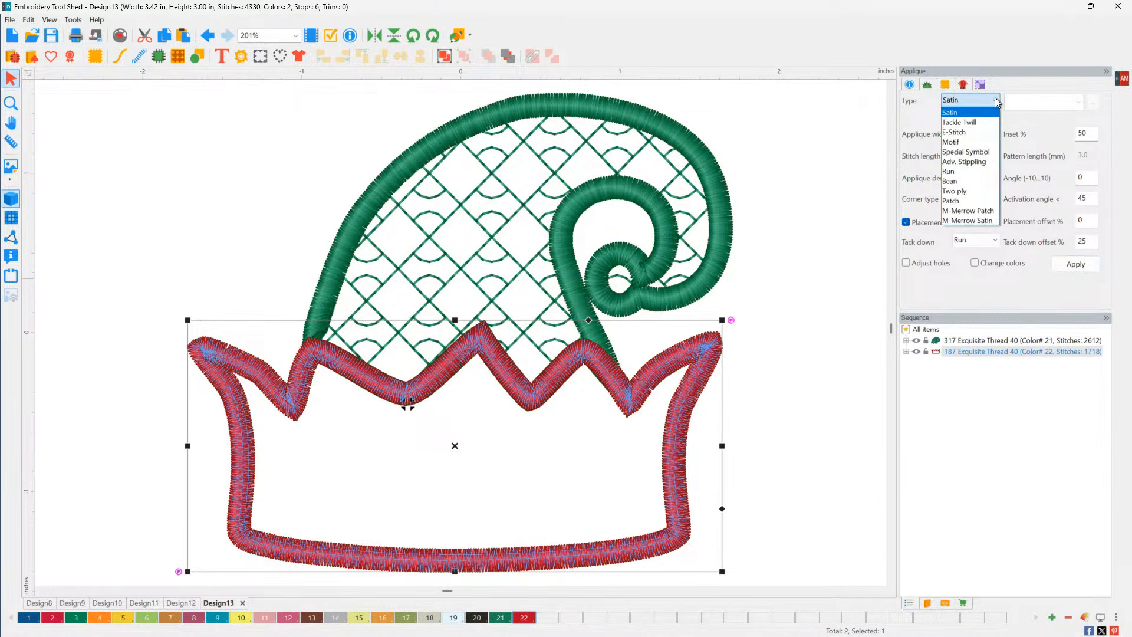
left_click(983, 162)
left_click(1093, 102)
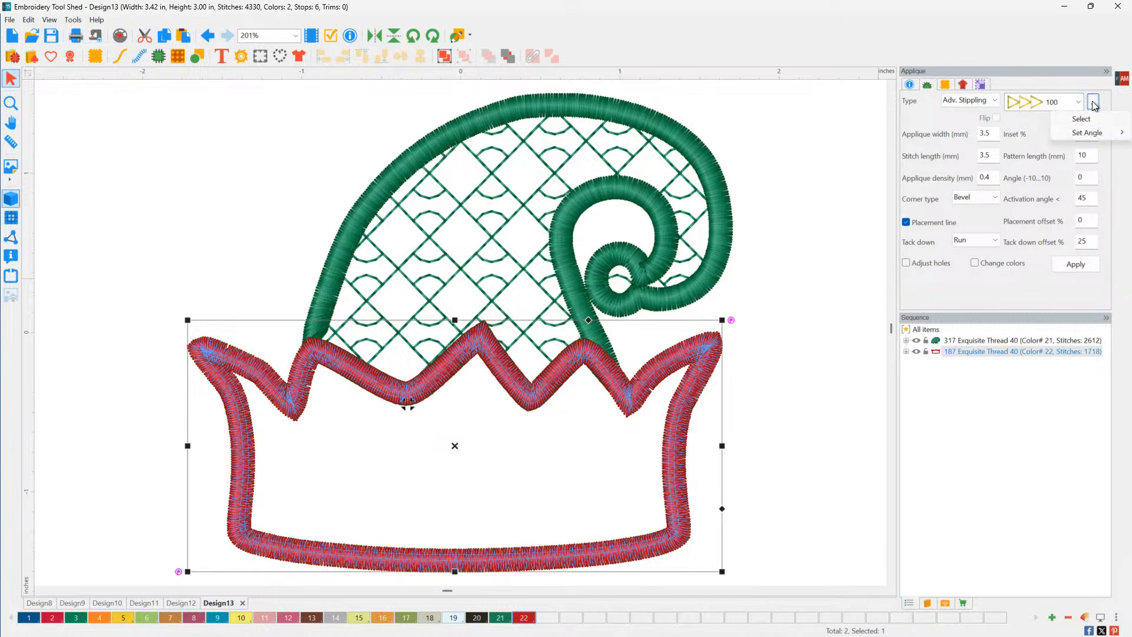
left_click(1079, 119)
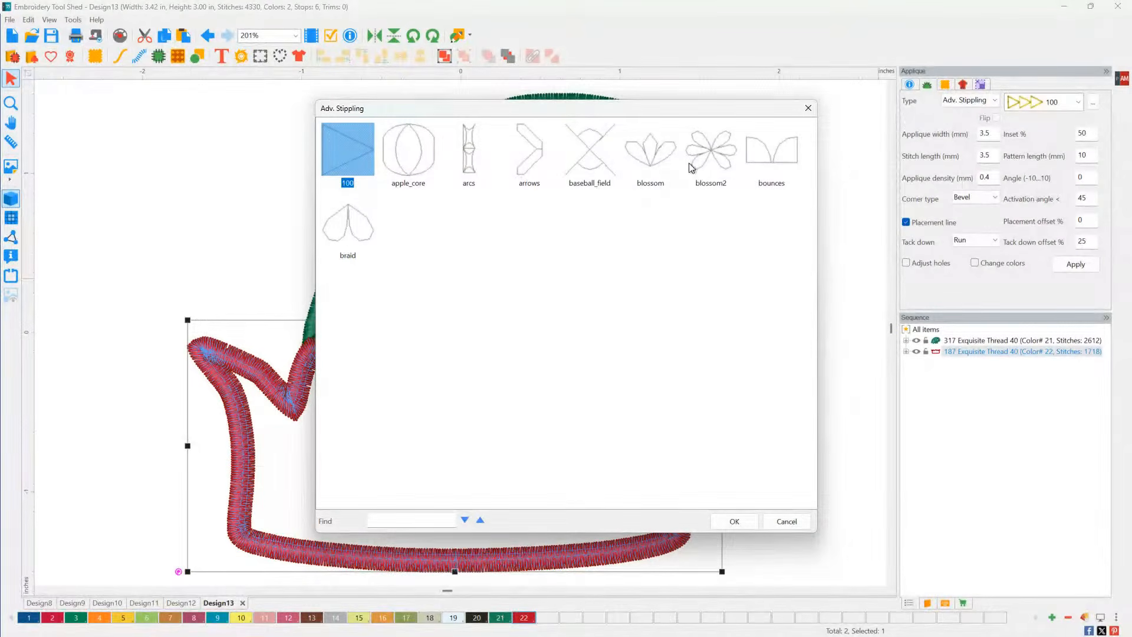
left_click(650, 165)
left_click(731, 520)
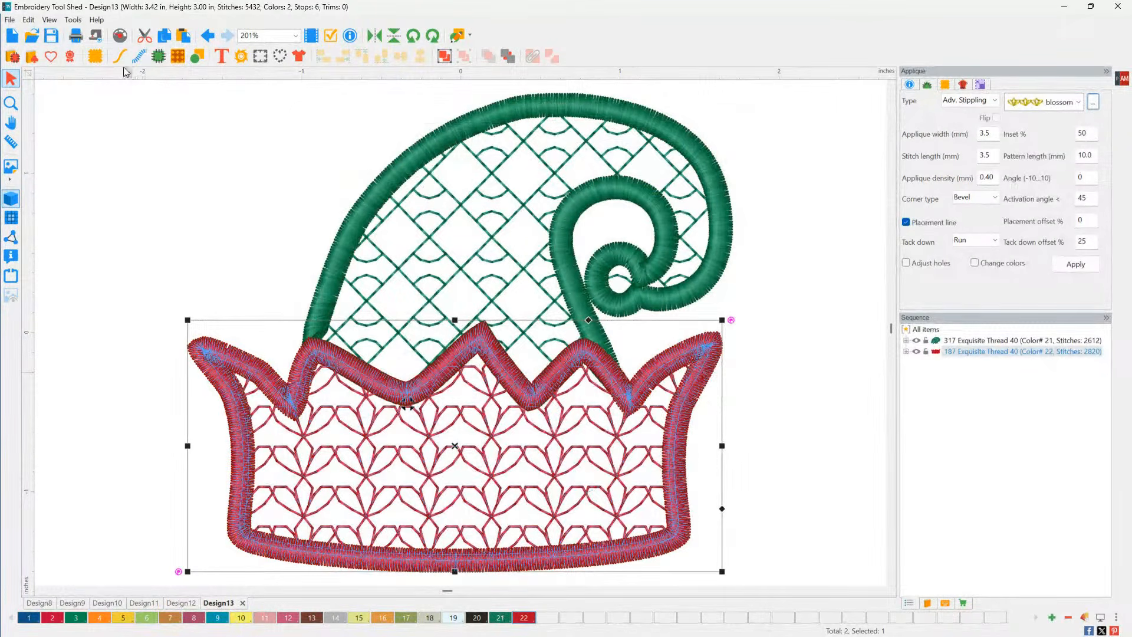
- Fill the hat's brim with the GLTR-13Red fabric from the Siser Glitter Htv collection
left_click(95, 57)
left_click(609, 275)
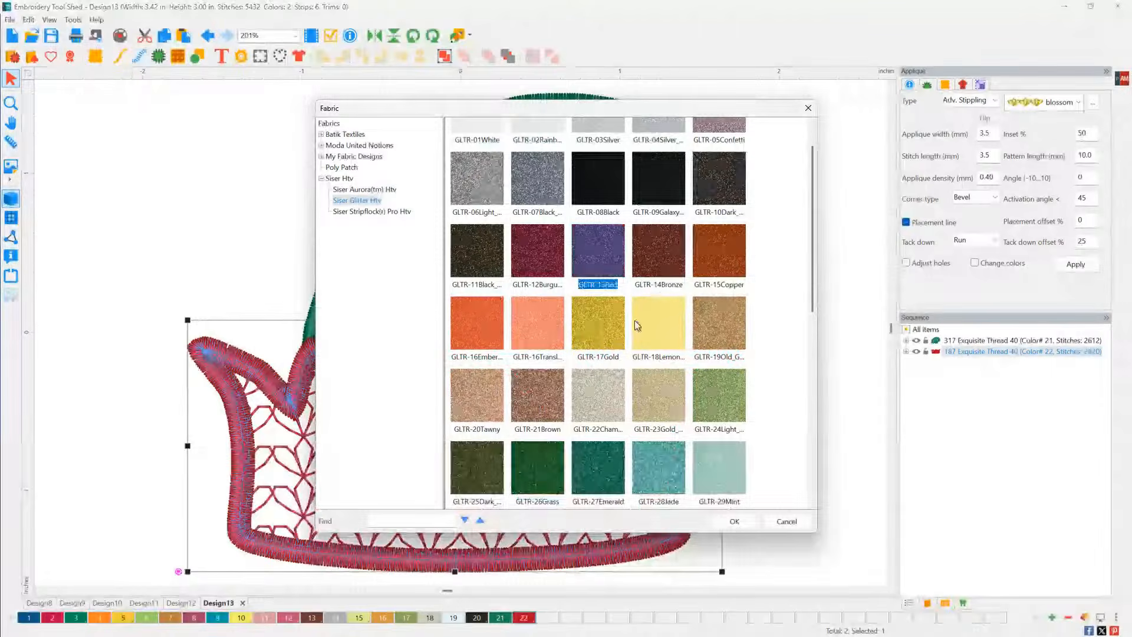
left_click(734, 521)
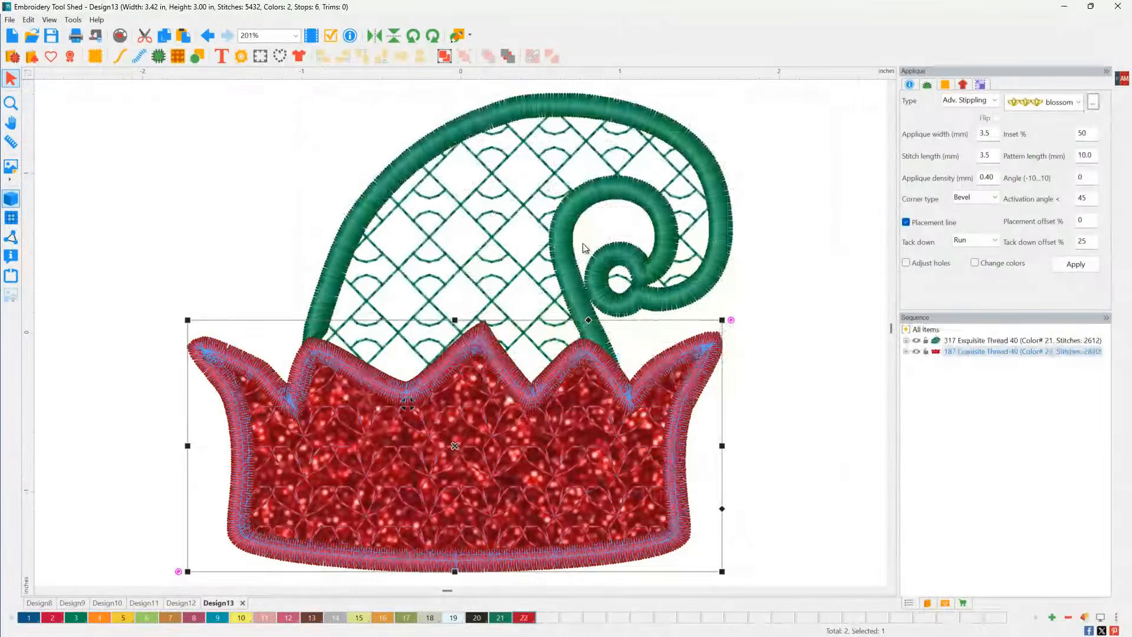
- Fill the green upper part of the hat with the GLTR-24Light glitter fabric from Siser Glitter Htv
left_click(584, 247)
left_click(562, 241)
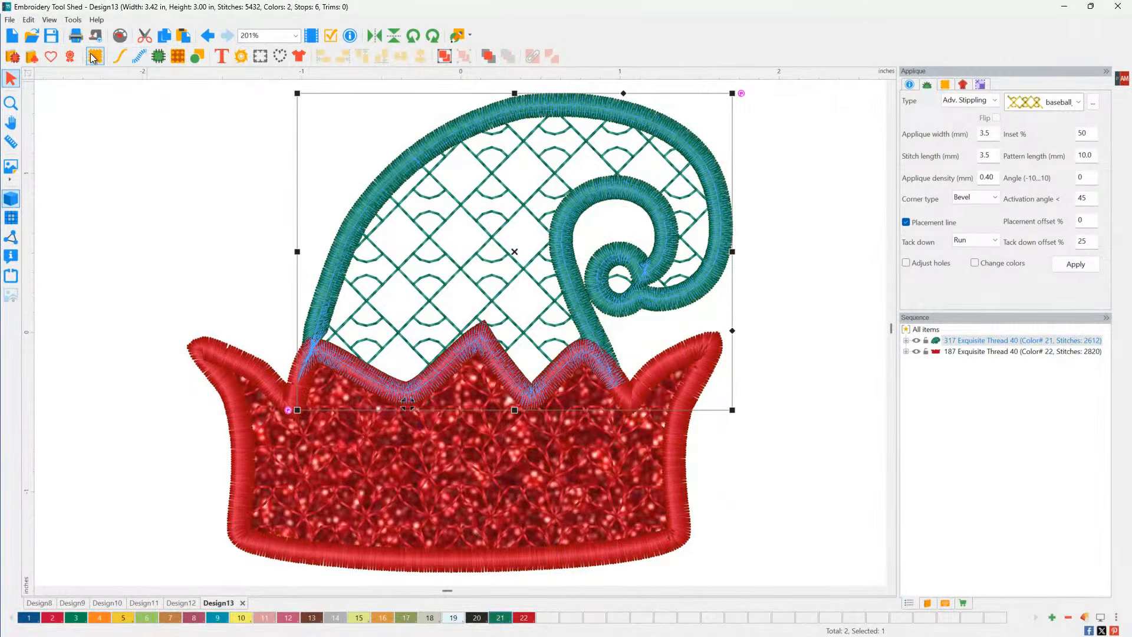
left_click(94, 56)
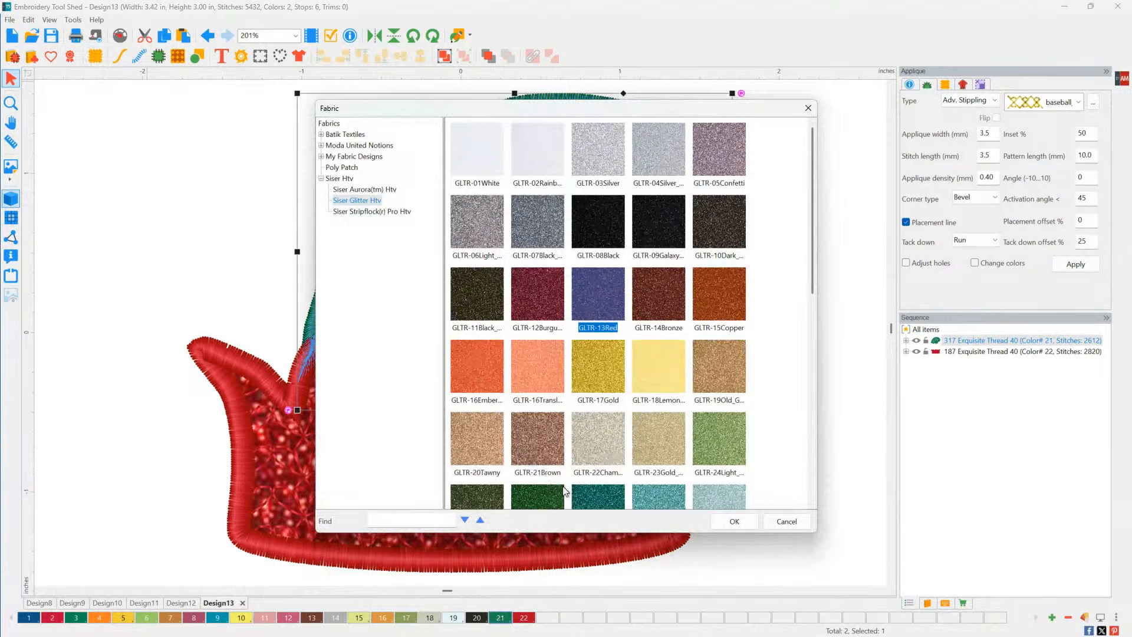
left_click(719, 457)
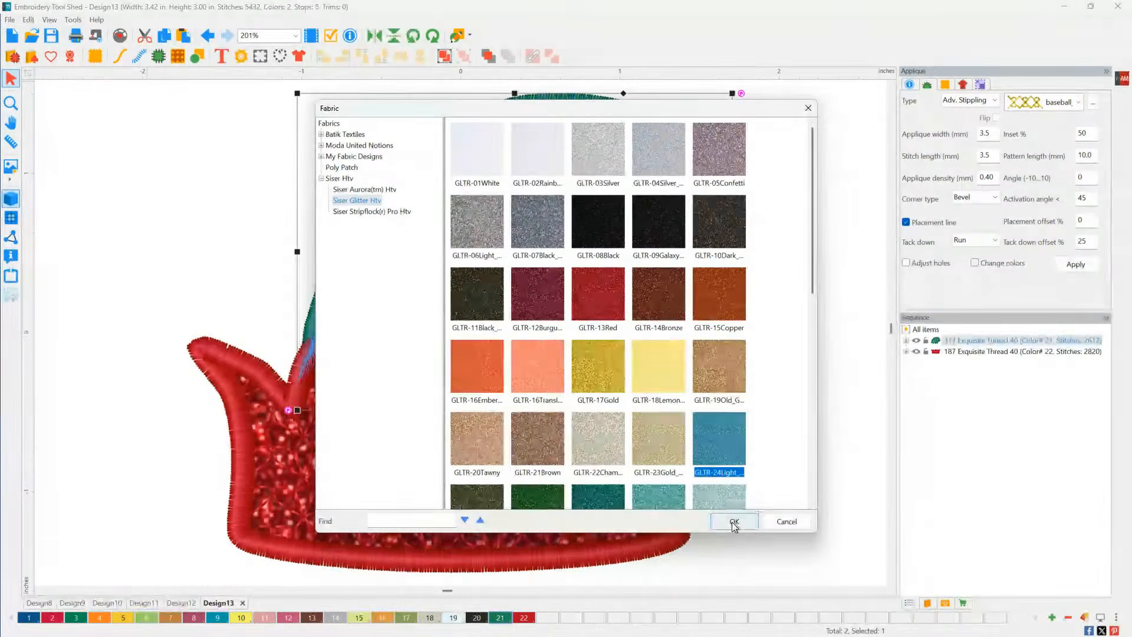
left_click(734, 523)
left_click(782, 292)
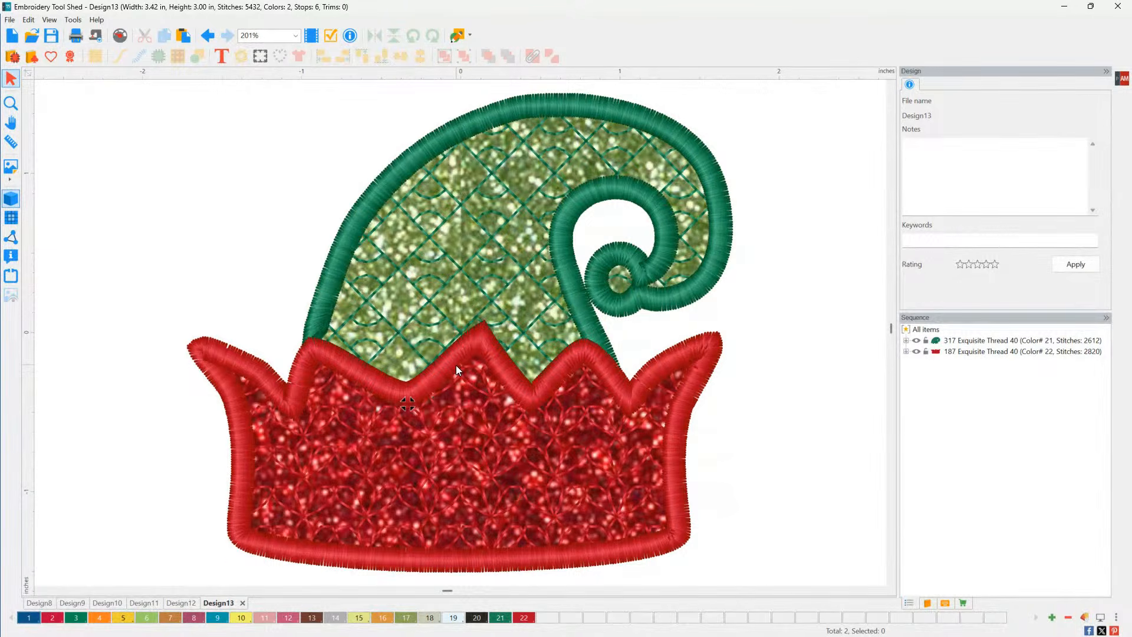
- Add two-line lettering reading "He's An" and "Angry Elf!" above the elf hat
scroll(455, 365, "down", 3)
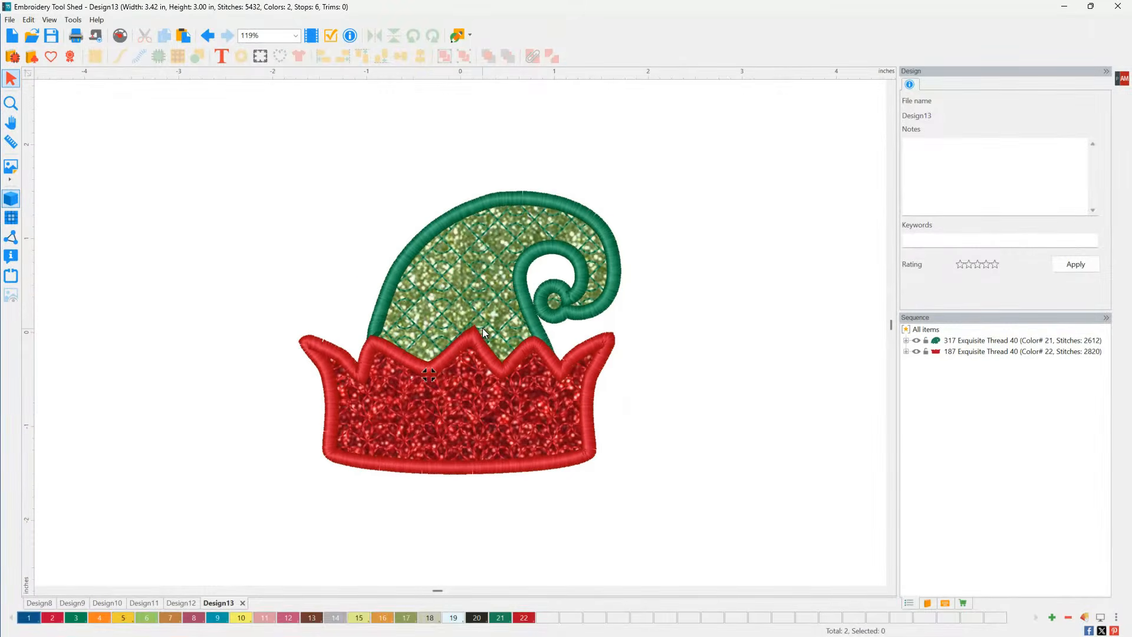
left_click(221, 56)
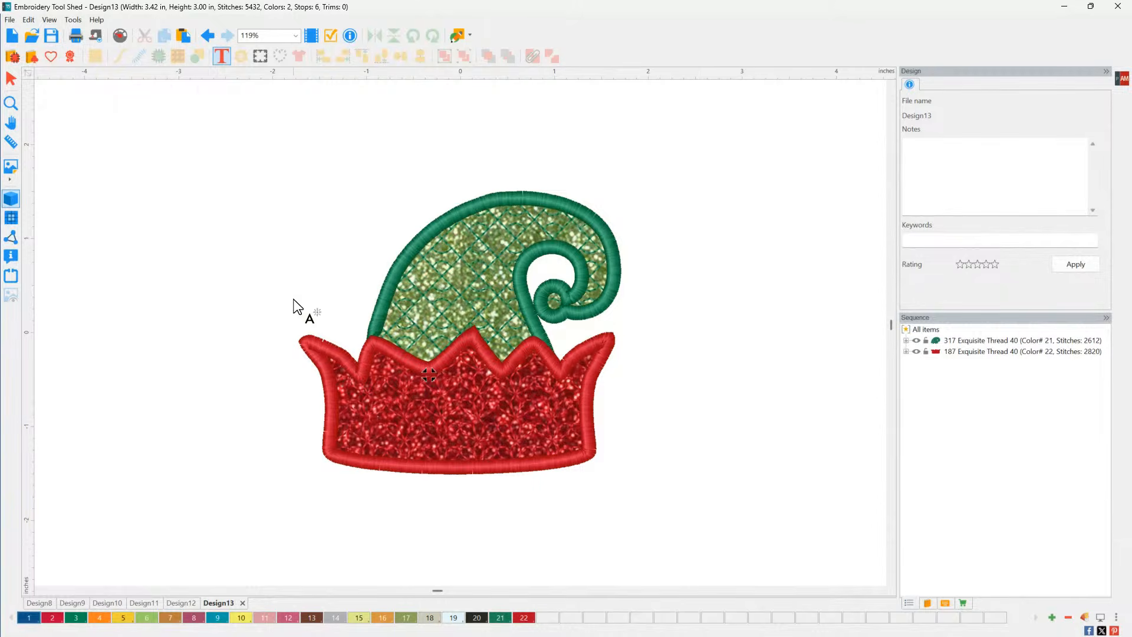
left_click(308, 143)
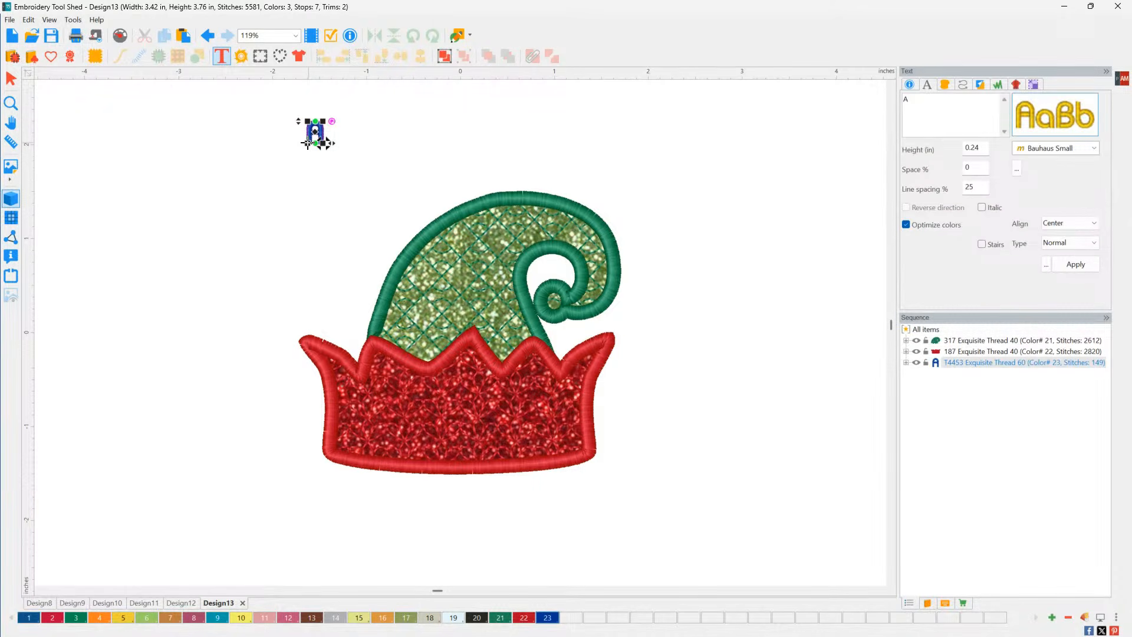
type("He's An")
- Set the lettering's font to Centuri2 and its text type to Circle
left_click(1052, 118)
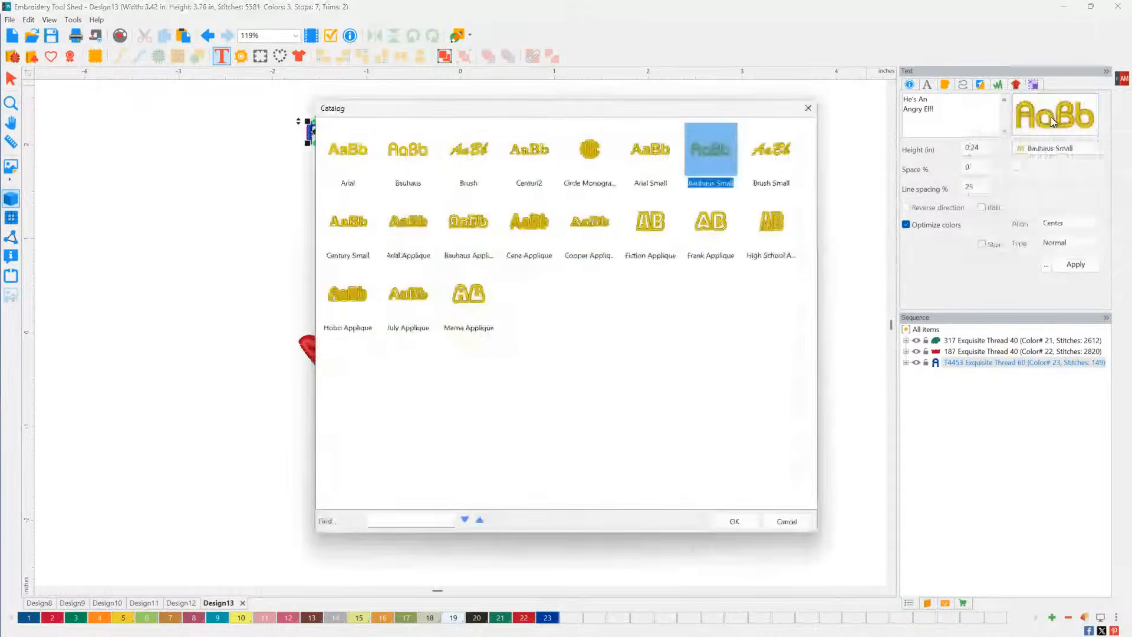
left_click(529, 162)
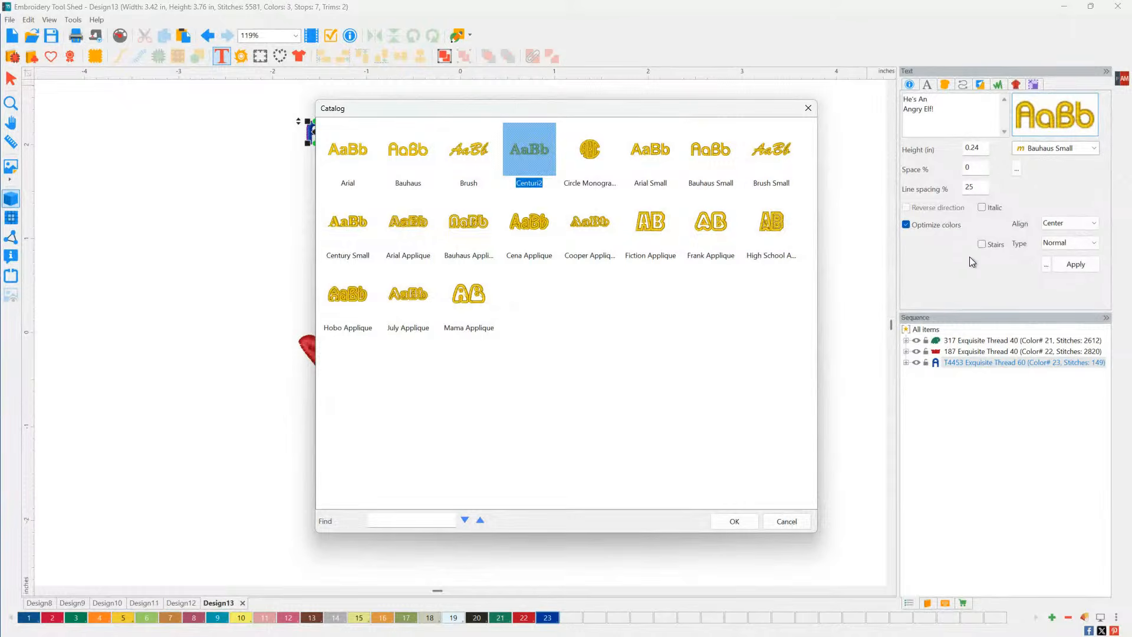
left_click(747, 520)
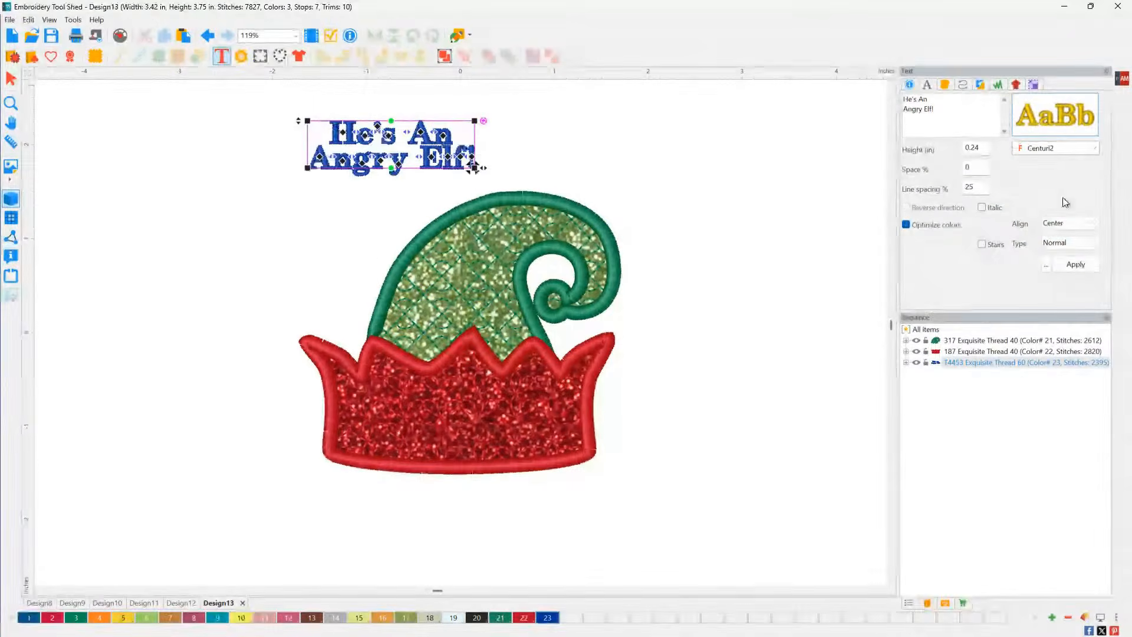
left_click(1089, 243)
left_click(1085, 265)
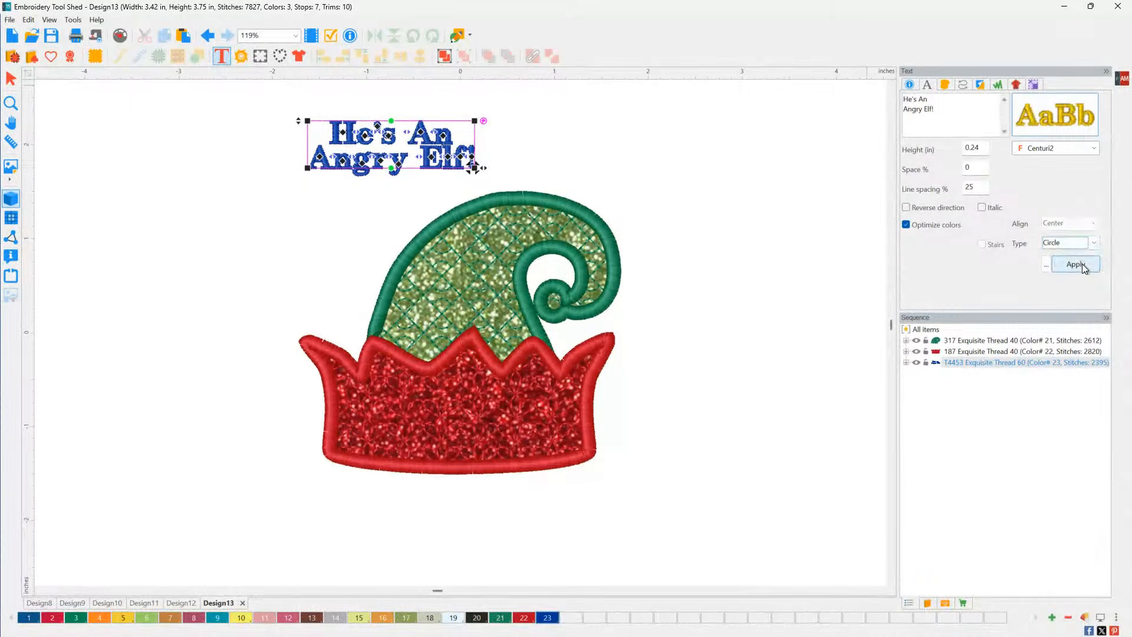
left_click(1082, 263)
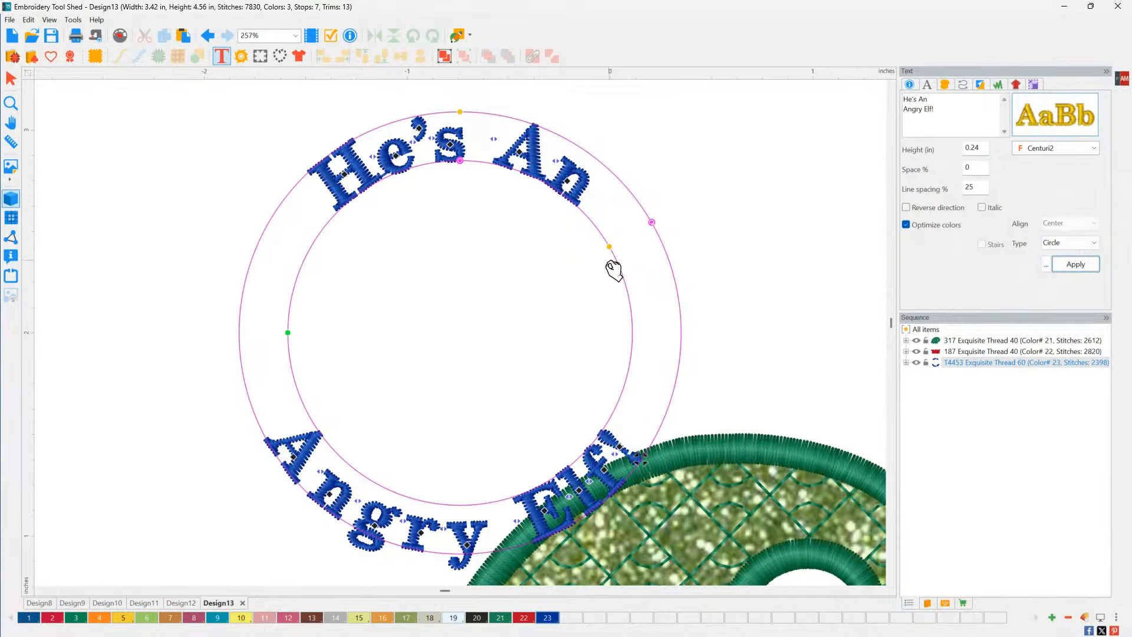
- Move the circular lettering over the elf hat, enlarge it until the words encircle the hat, and nudge the letter spacing in "An"
scroll(601, 295, "down", 9)
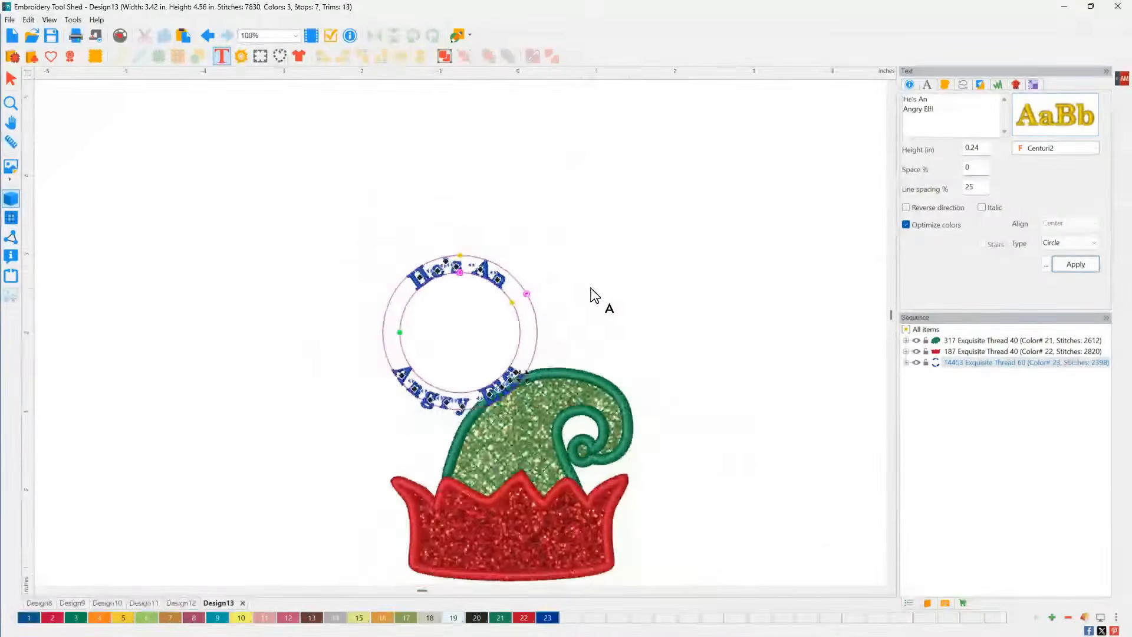
left_click(439, 333)
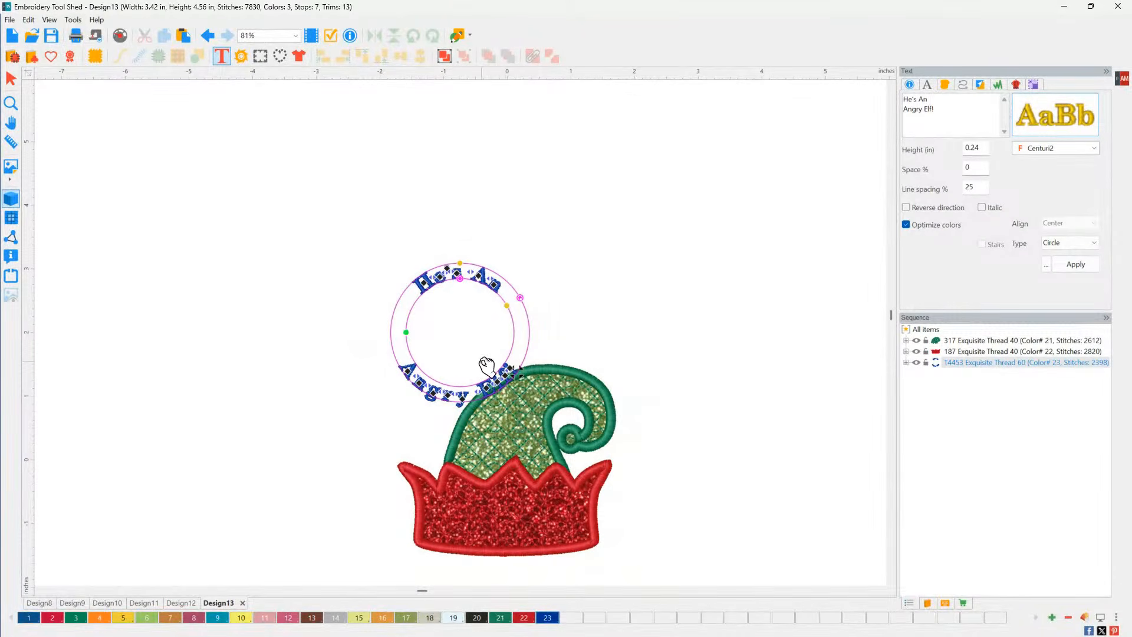
left_click_drag(478, 321, 528, 451)
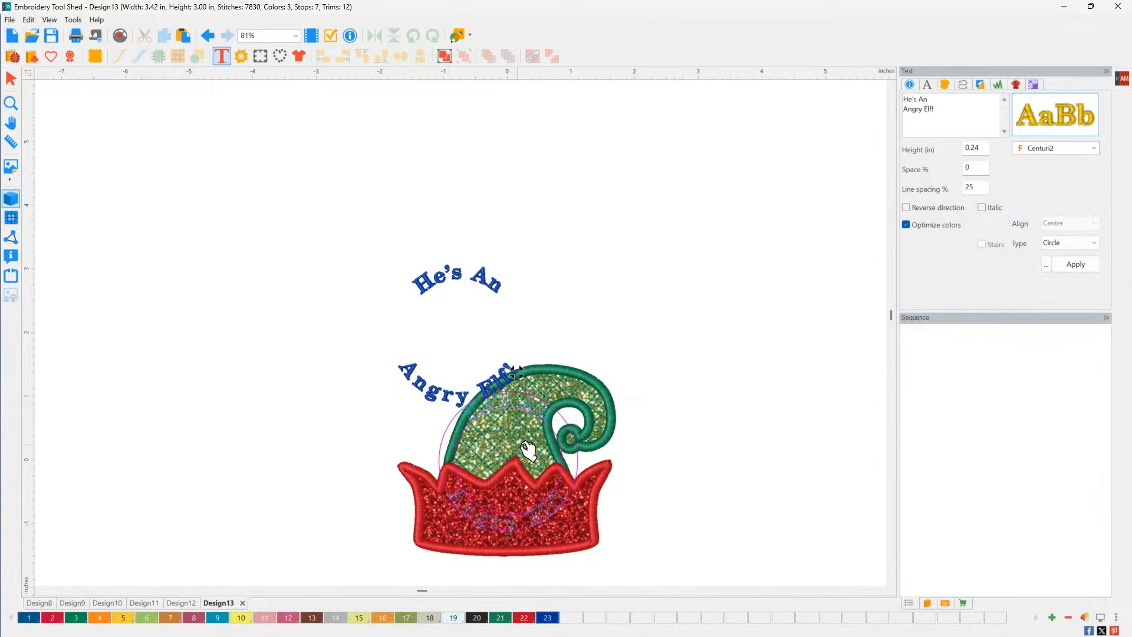
right_click(582, 489)
left_click_drag(565, 537, 671, 622)
left_click_drag(668, 619, 668, 619)
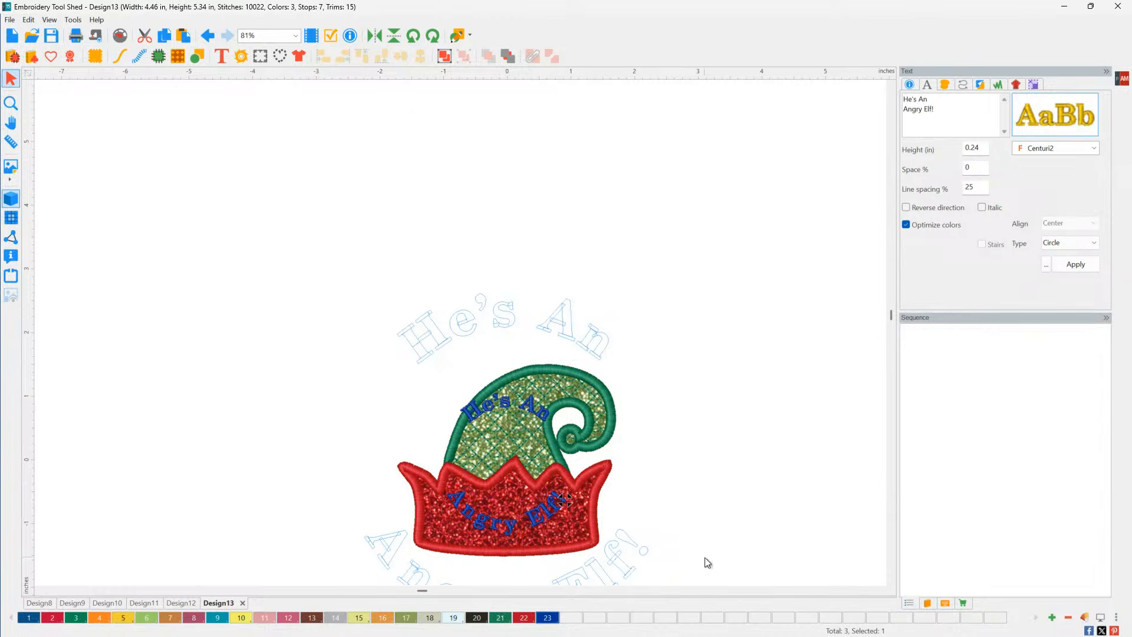
key("space")
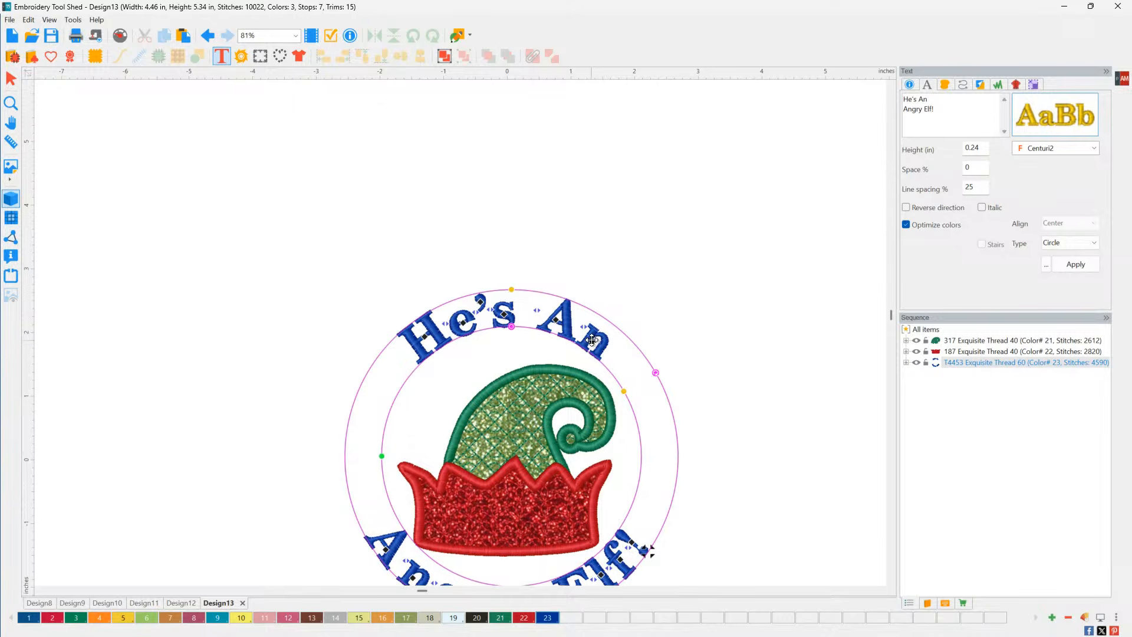
left_click_drag(585, 327, 590, 330)
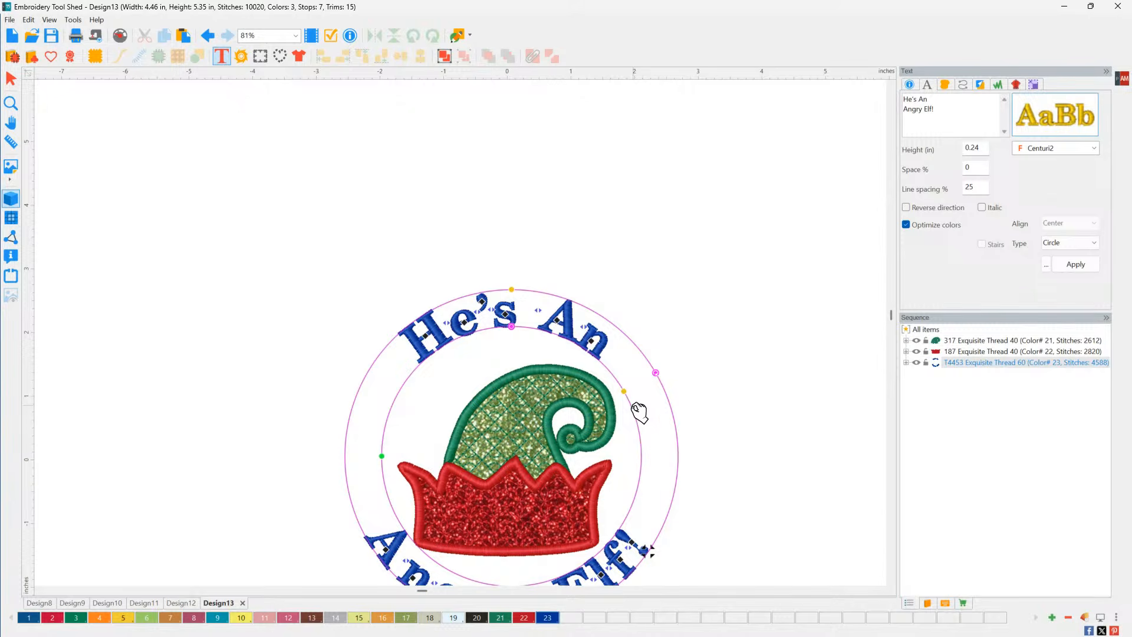
- Try stretching the circular lettering wider along its circle, undo that change, and deselect the text
left_click_drag(626, 389, 642, 444)
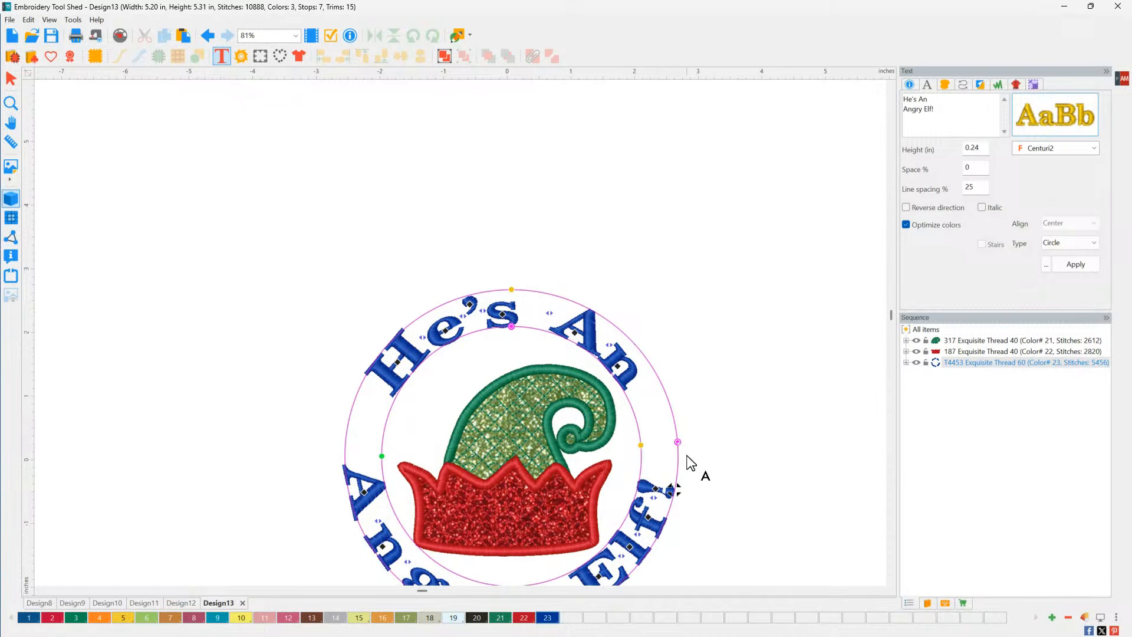
mouse_move(678, 442)
left_mouse_down()
mouse_move(649, 379)
mouse_move(665, 442)
left_mouse_up()
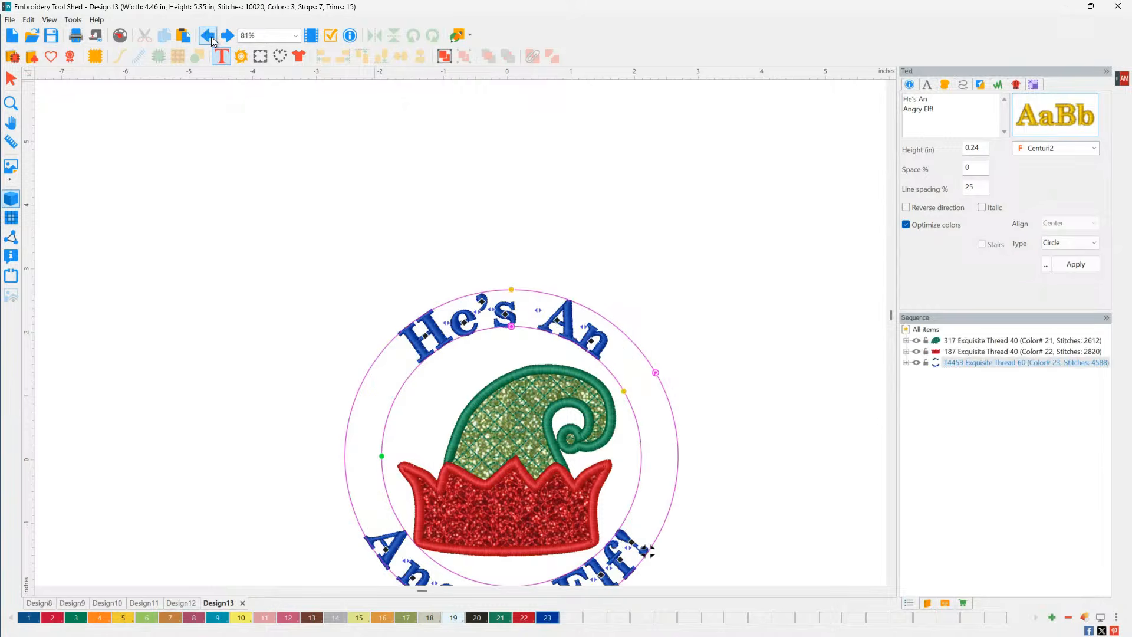
left_click(640, 244)
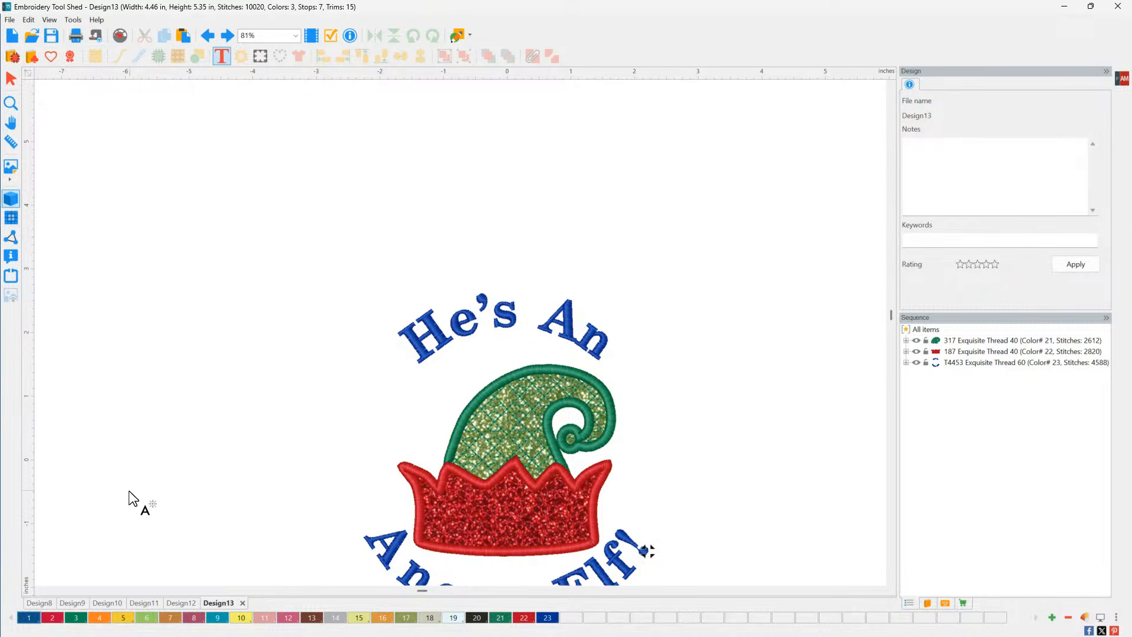
key("0")
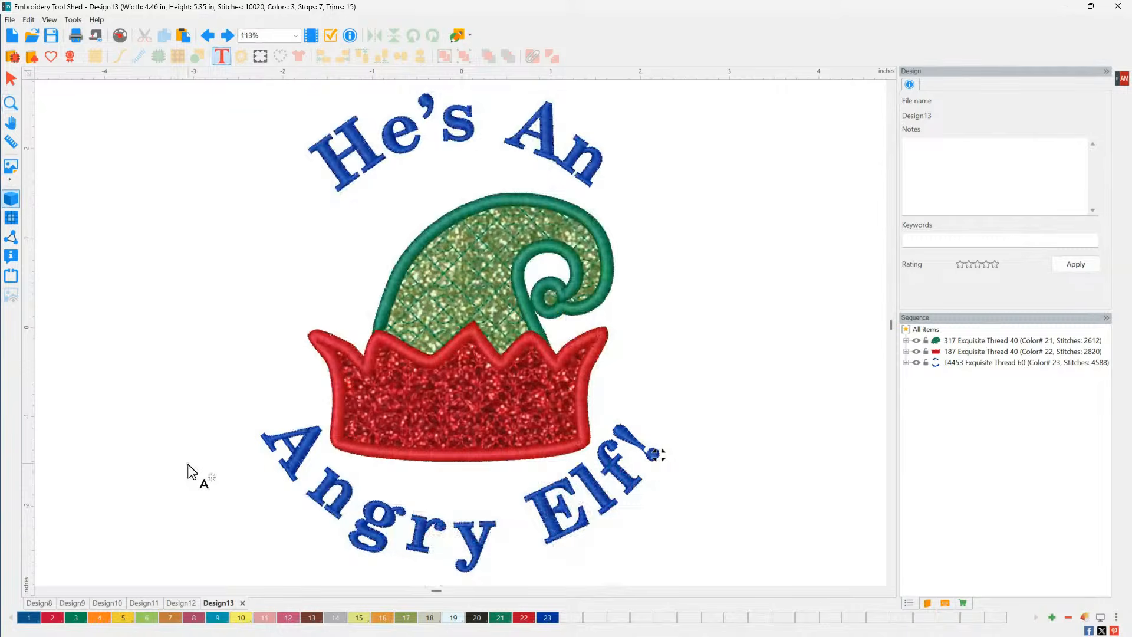